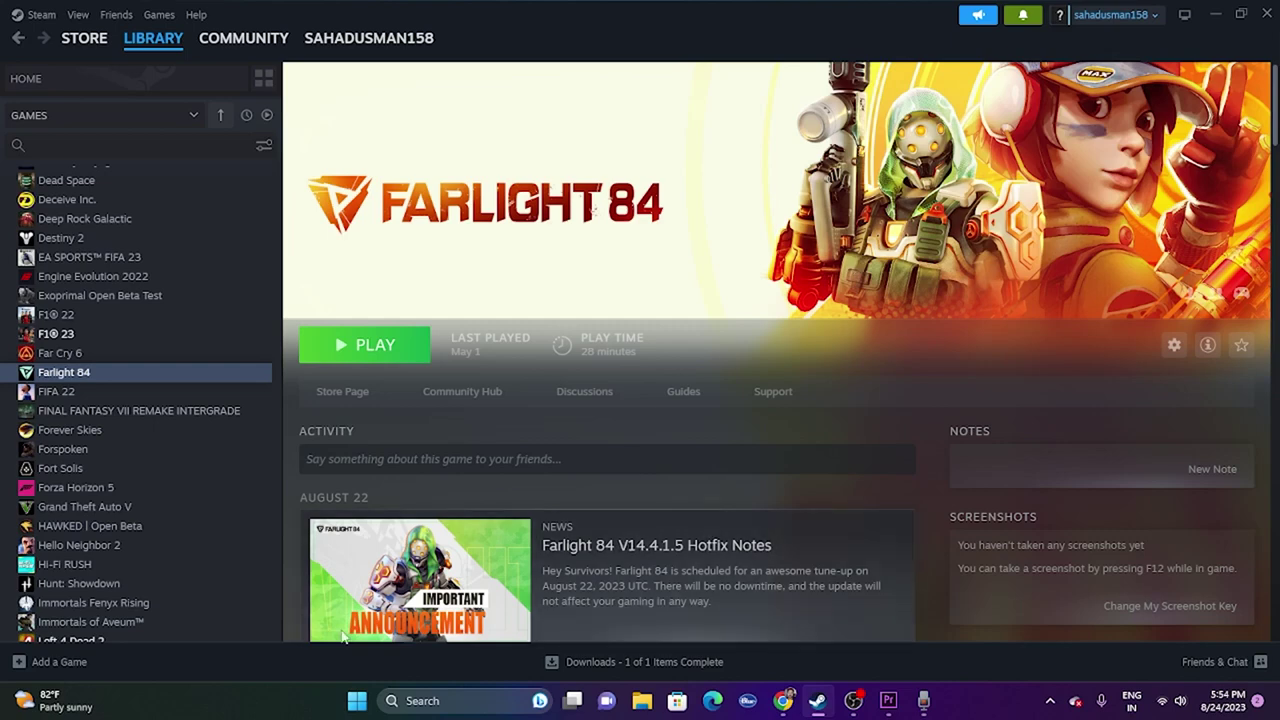
Open the Start menu's power options, then dismiss them and close the Start menu.
click(358, 701)
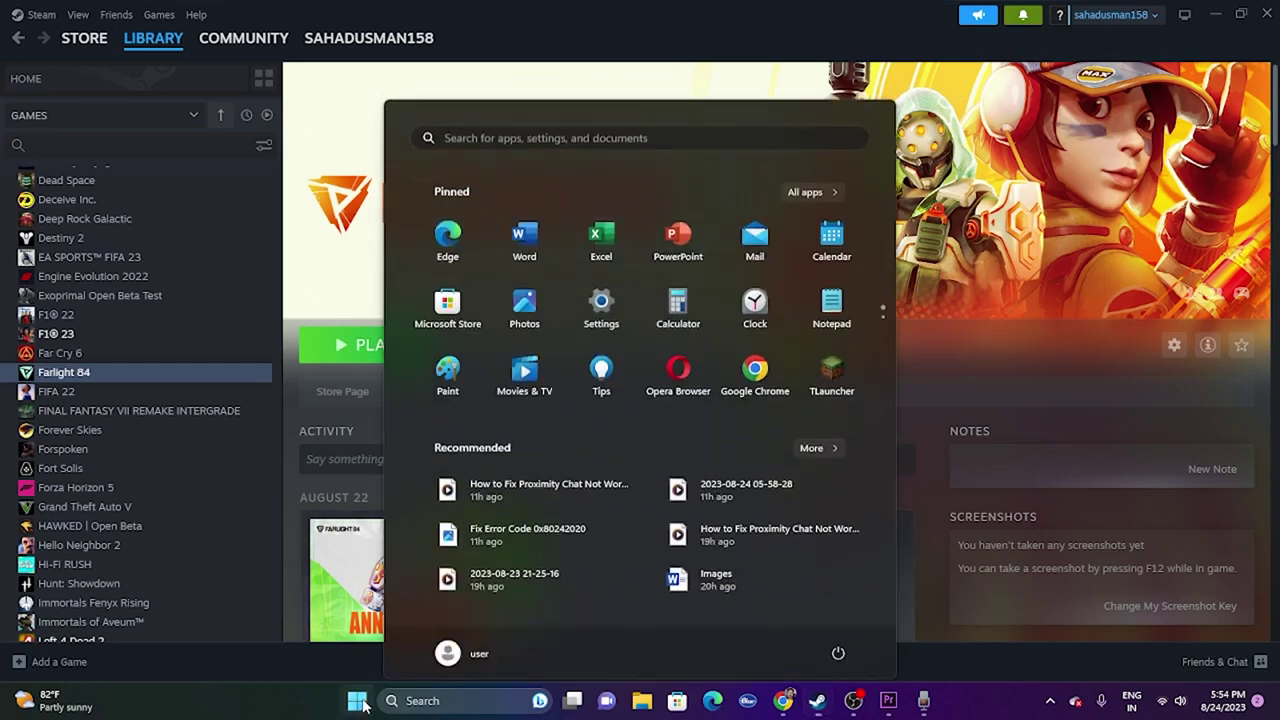
click(839, 646)
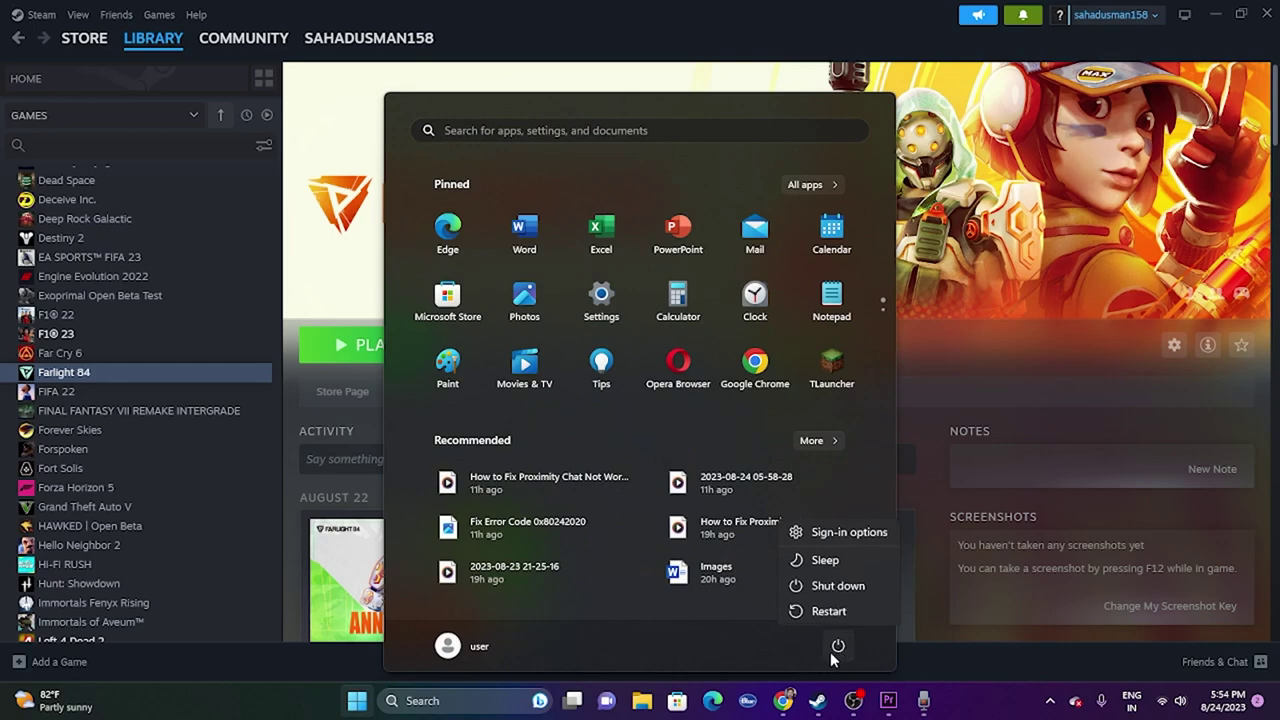
click(1010, 693)
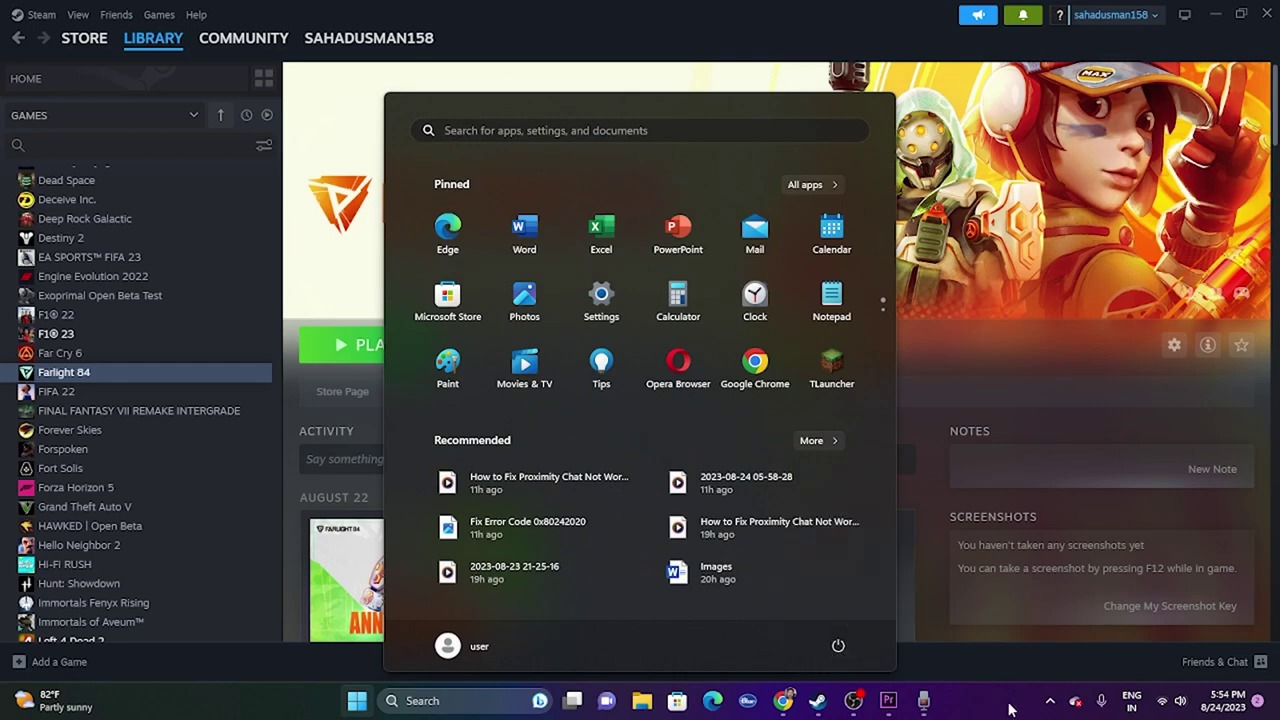
click(1007, 700)
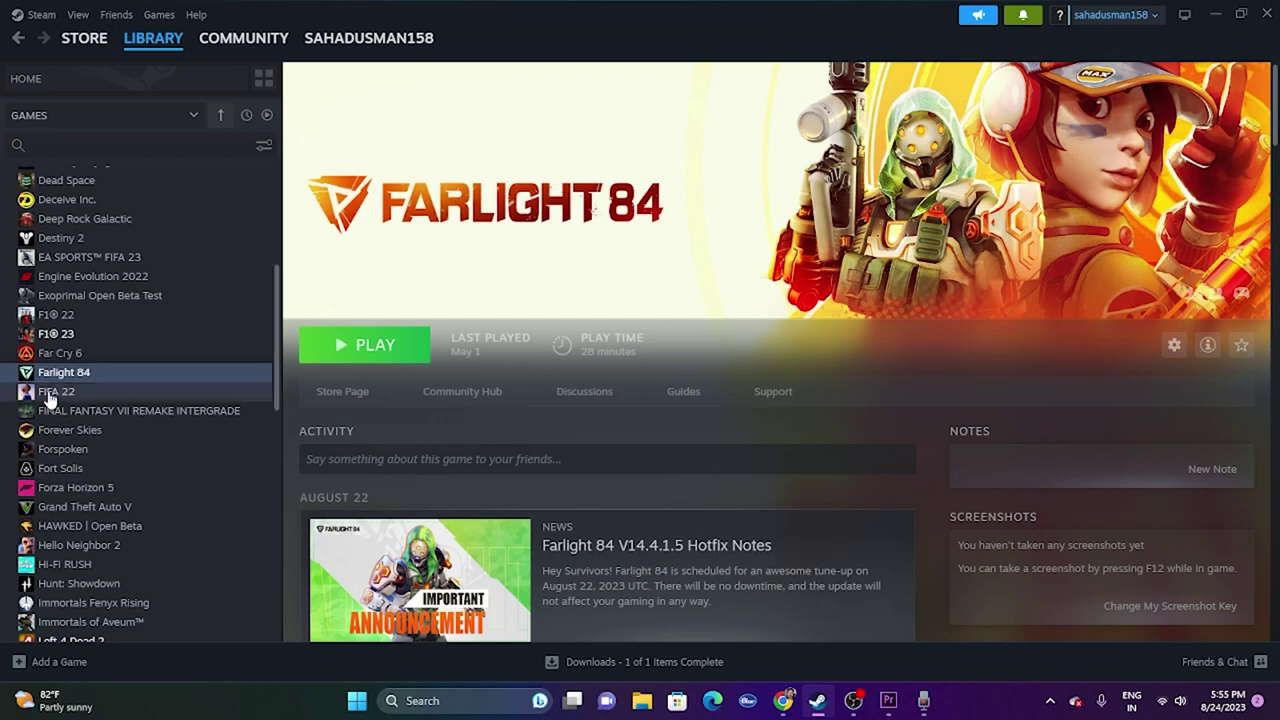
Browse Farlight 84's local files from Properties > Installed Files, then minimize Steam.
right_click(89, 375)
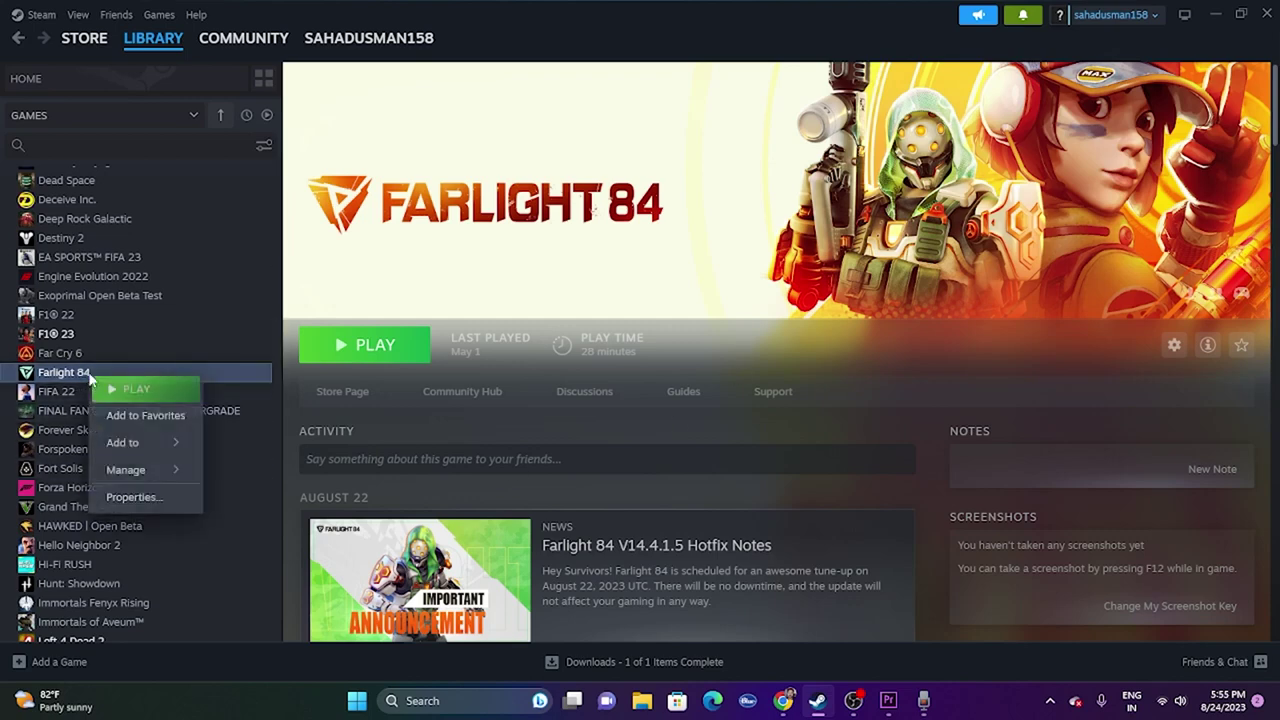
click(133, 497)
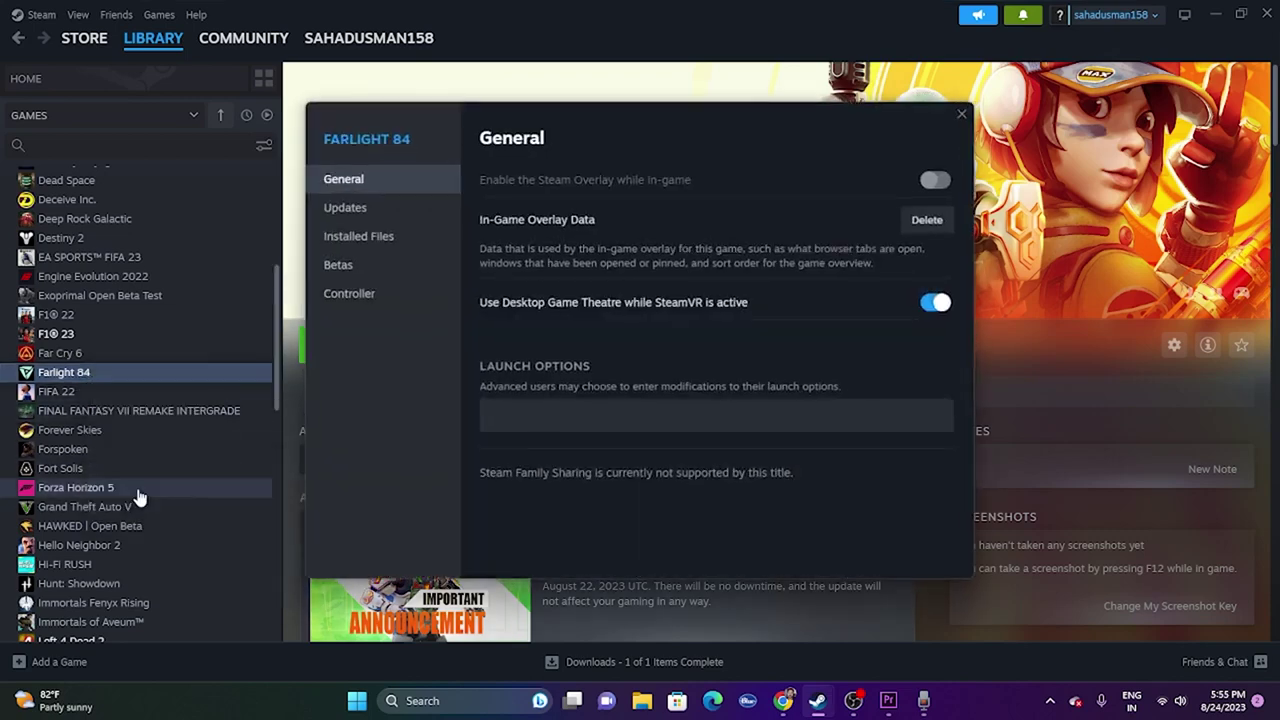
click(390, 244)
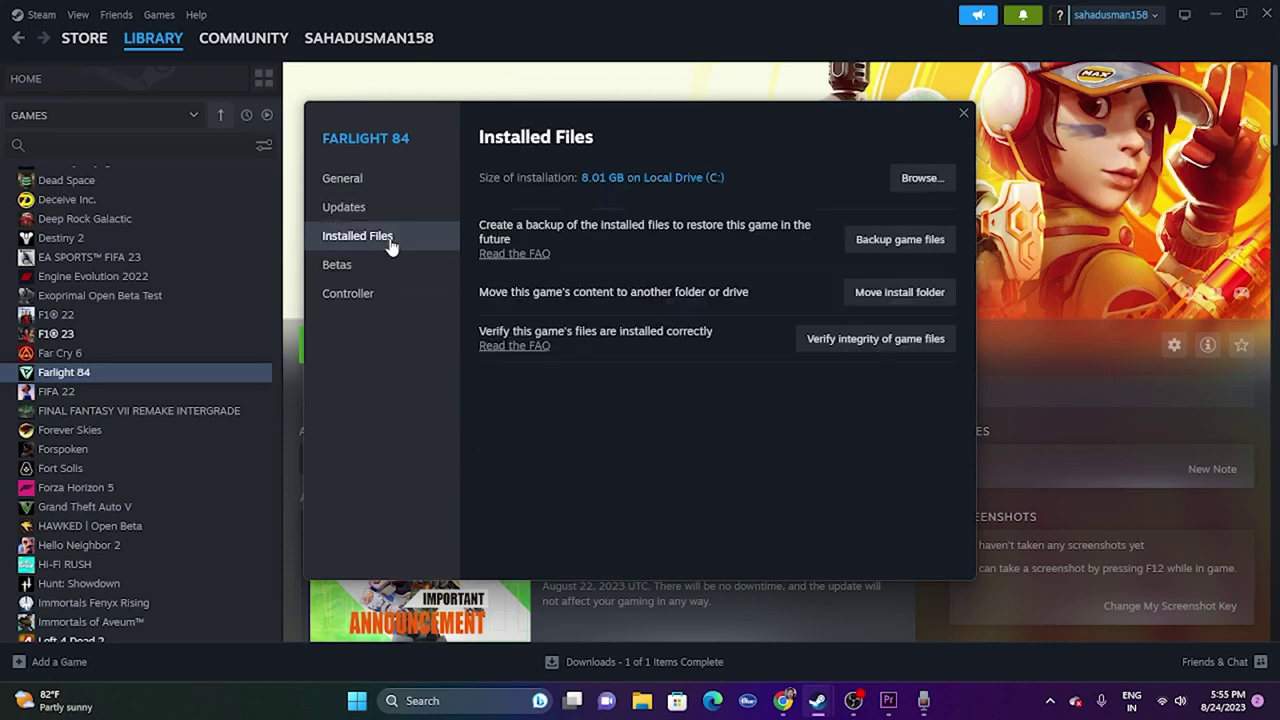
click(931, 180)
click(1215, 14)
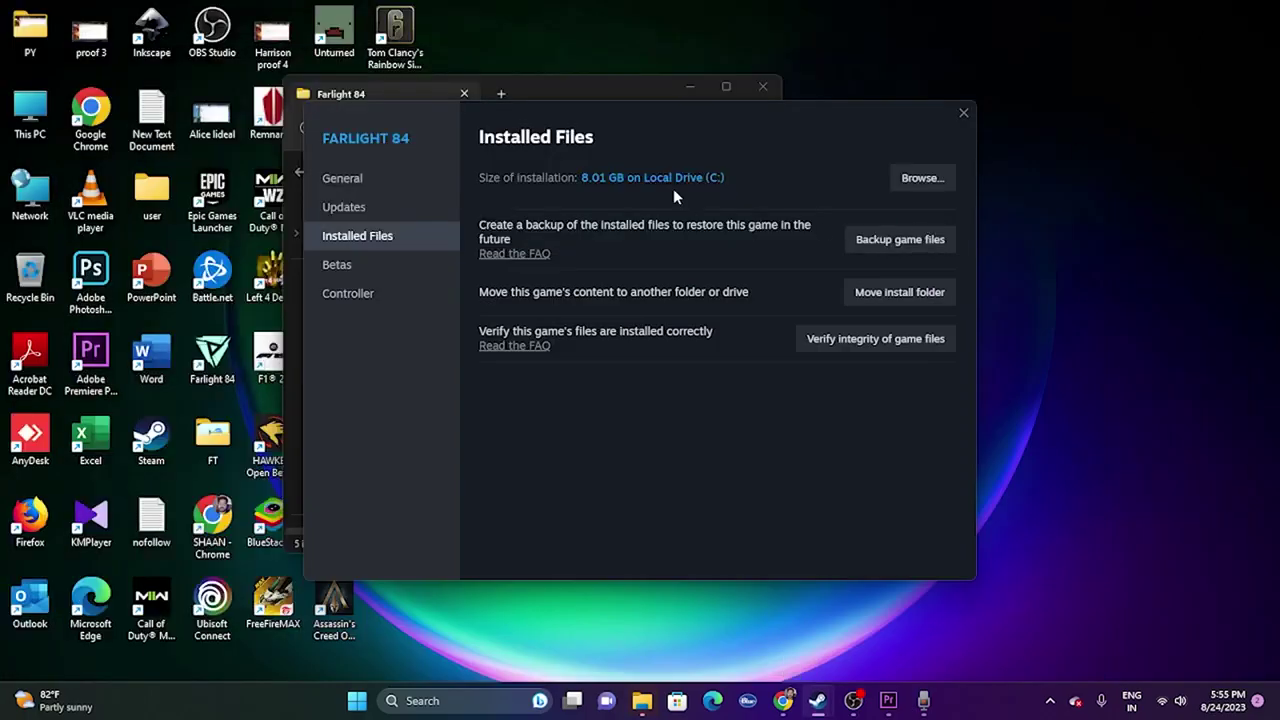
Maximize the Farlight 84 folder window and look inside the EasyAntiCheat folder.
click(726, 87)
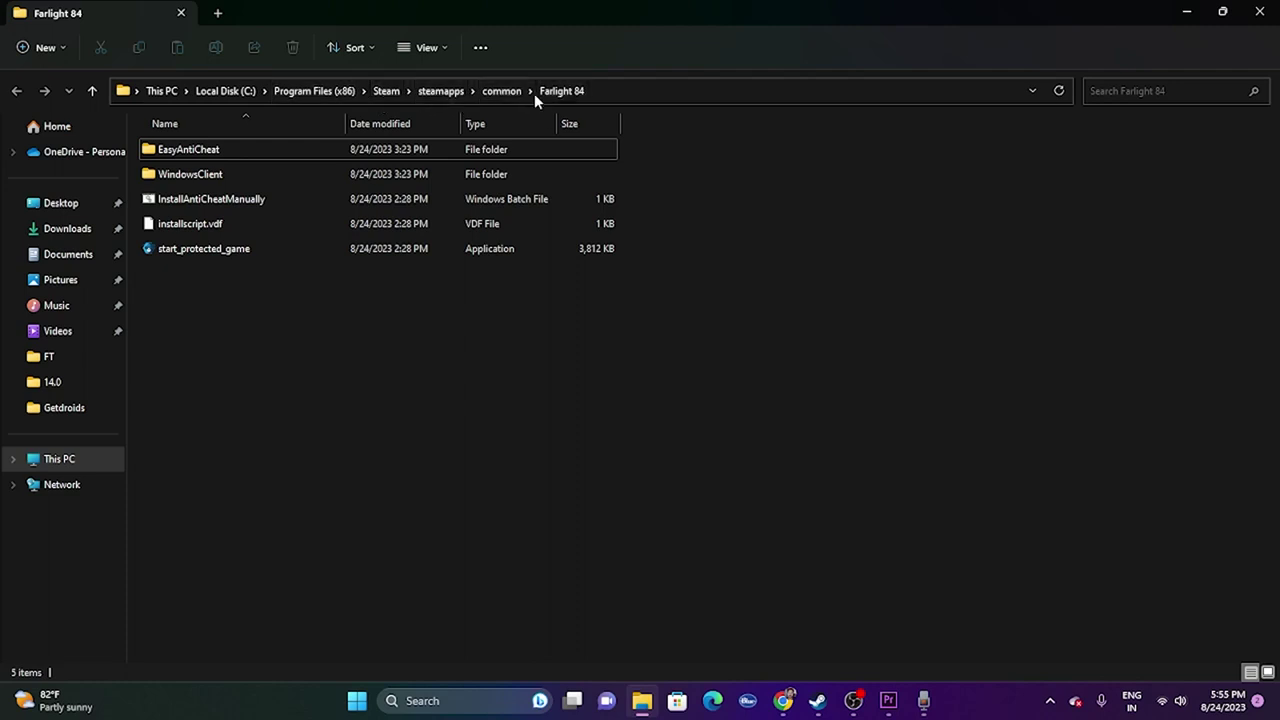
double_click(199, 151)
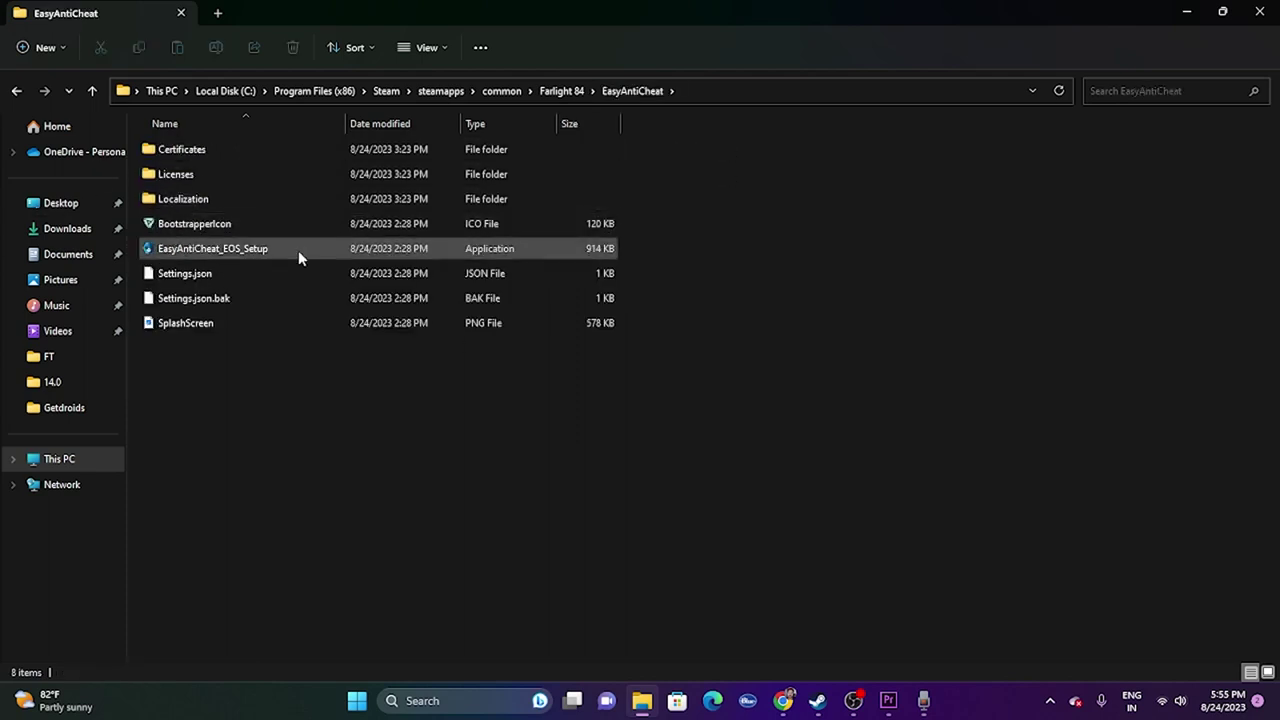
click(16, 90)
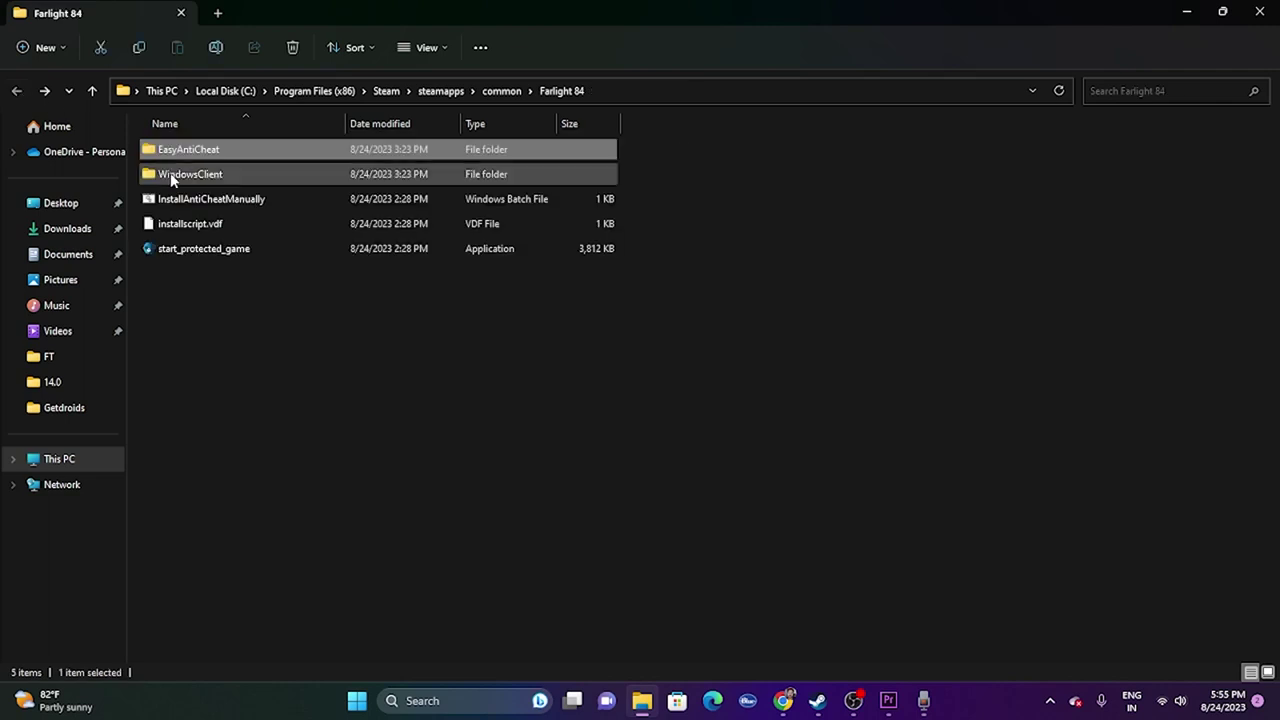
Browse WindowsClient\Engine\Binaries\Win64, then step back up to the WindowsClient folder.
double_click(175, 175)
double_click(176, 149)
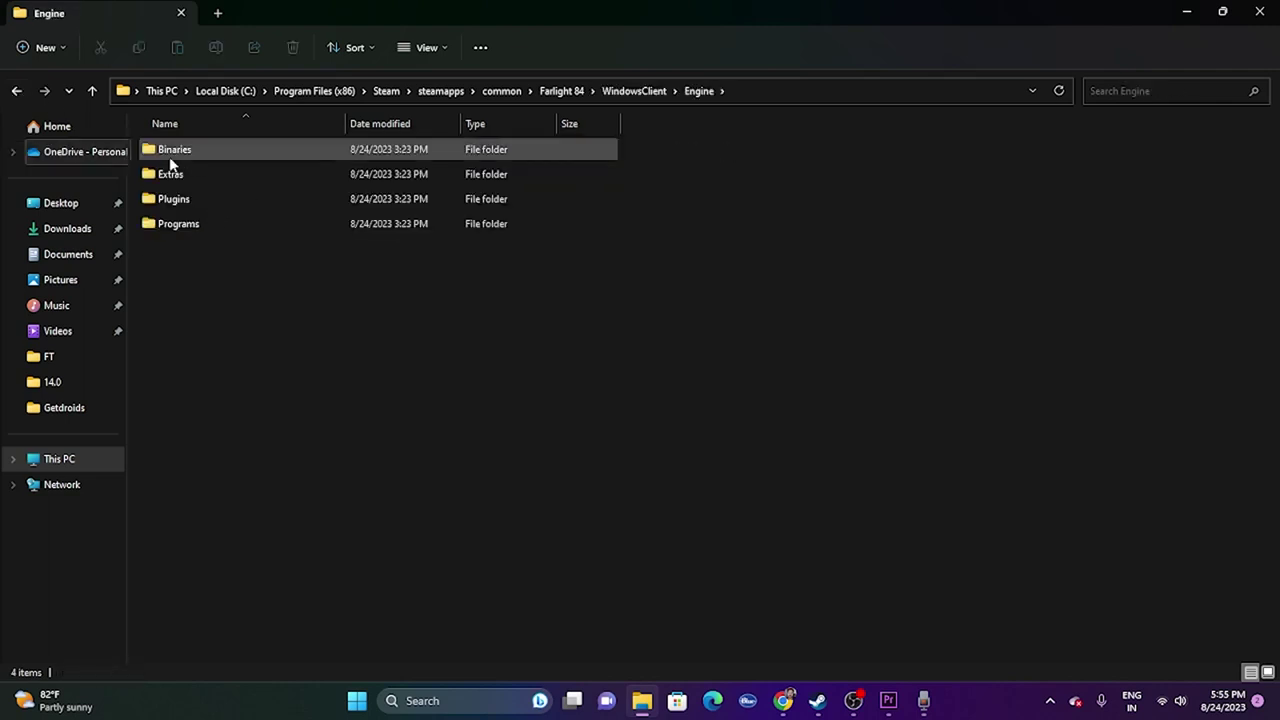
double_click(205, 155)
double_click(191, 172)
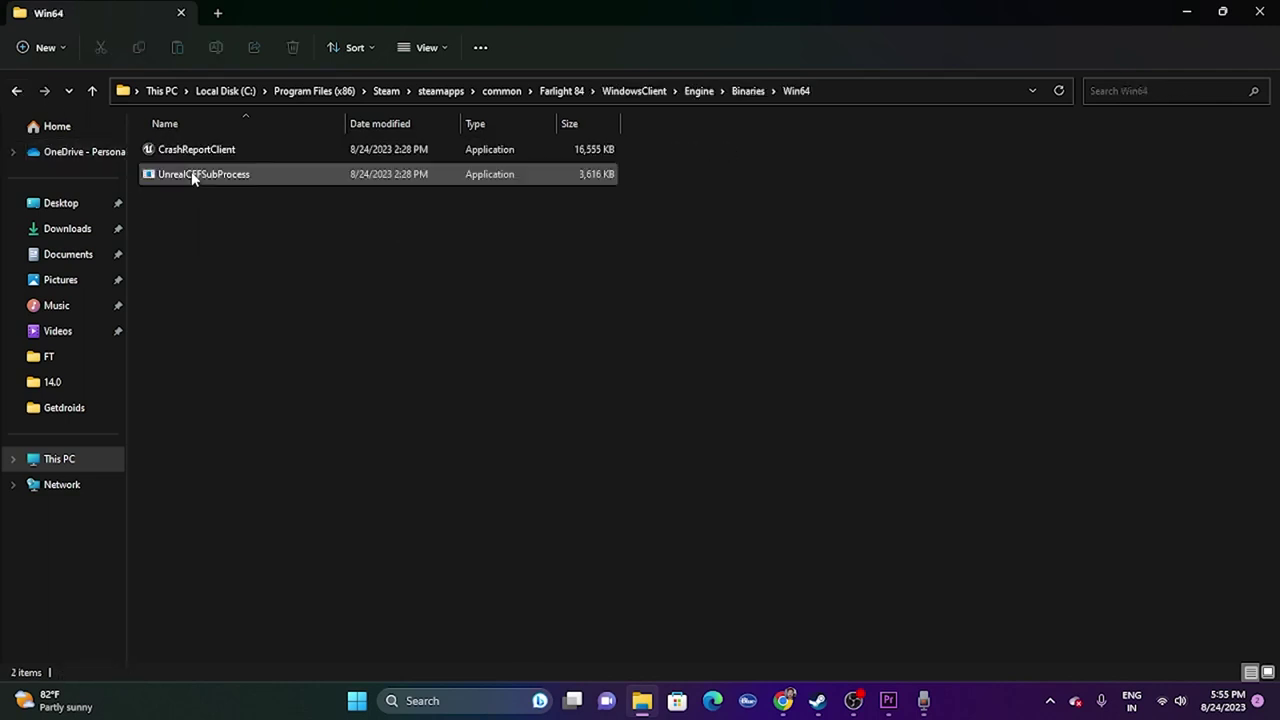
click(16, 90)
click(16, 90)
click(16, 90)
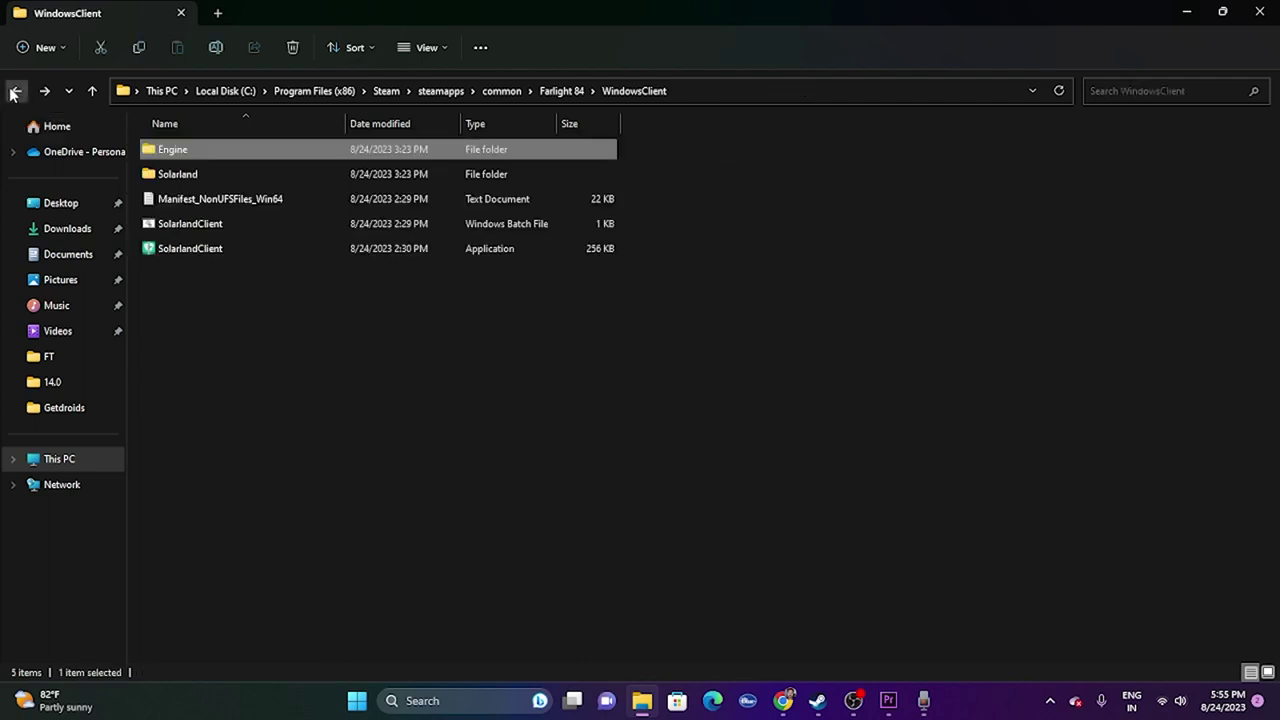
click(318, 296)
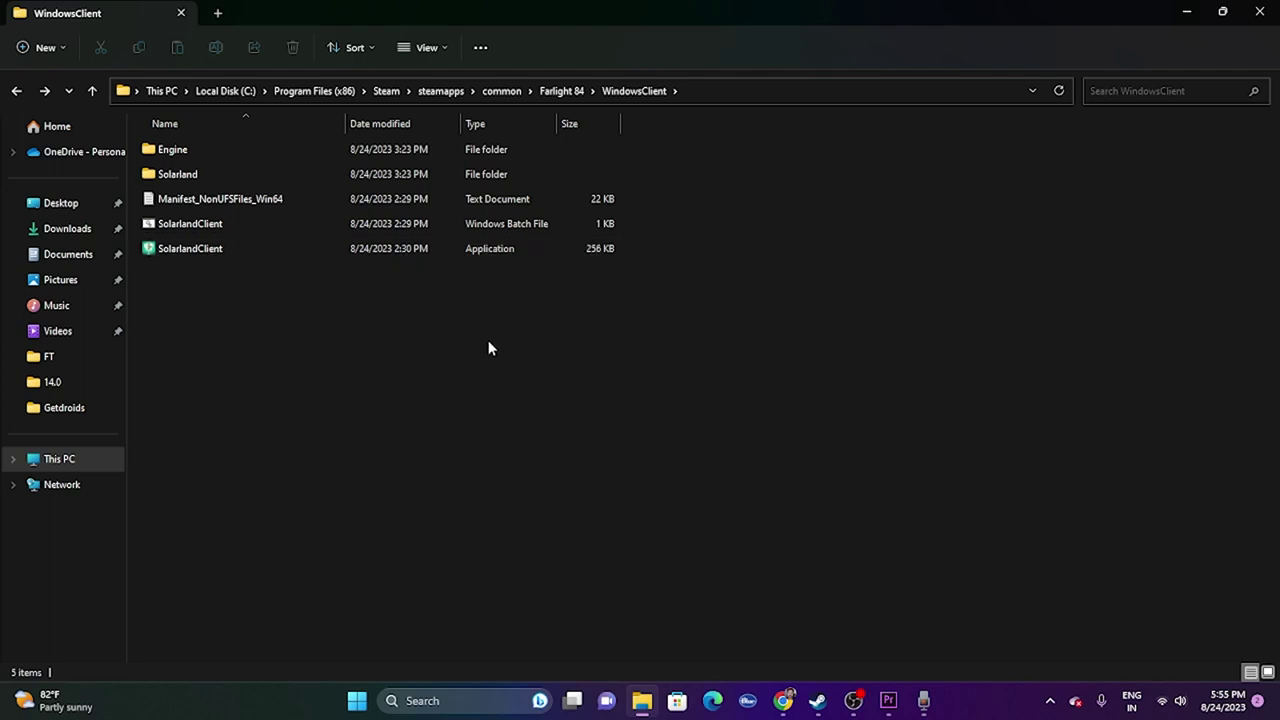
Tick Run this program as an administrator in SolarlandClient's Compatibility properties and apply it.
right_click(207, 255)
click(293, 492)
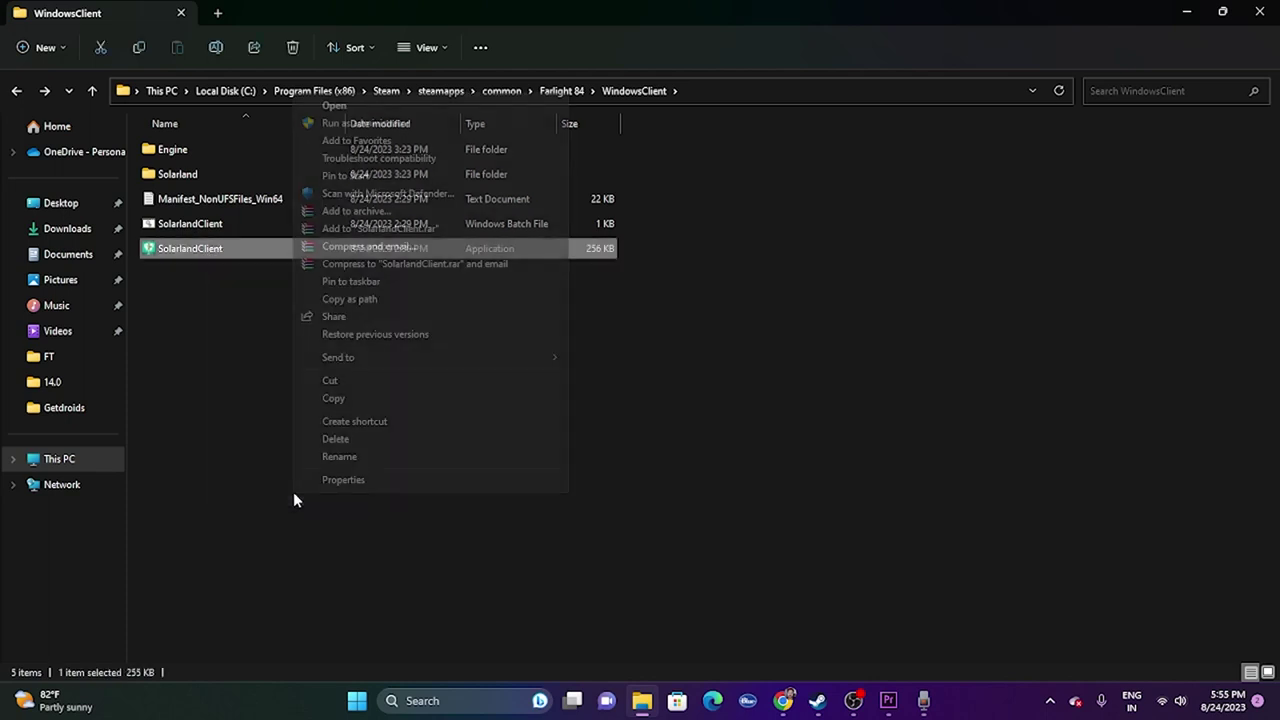
click(343, 480)
click(433, 276)
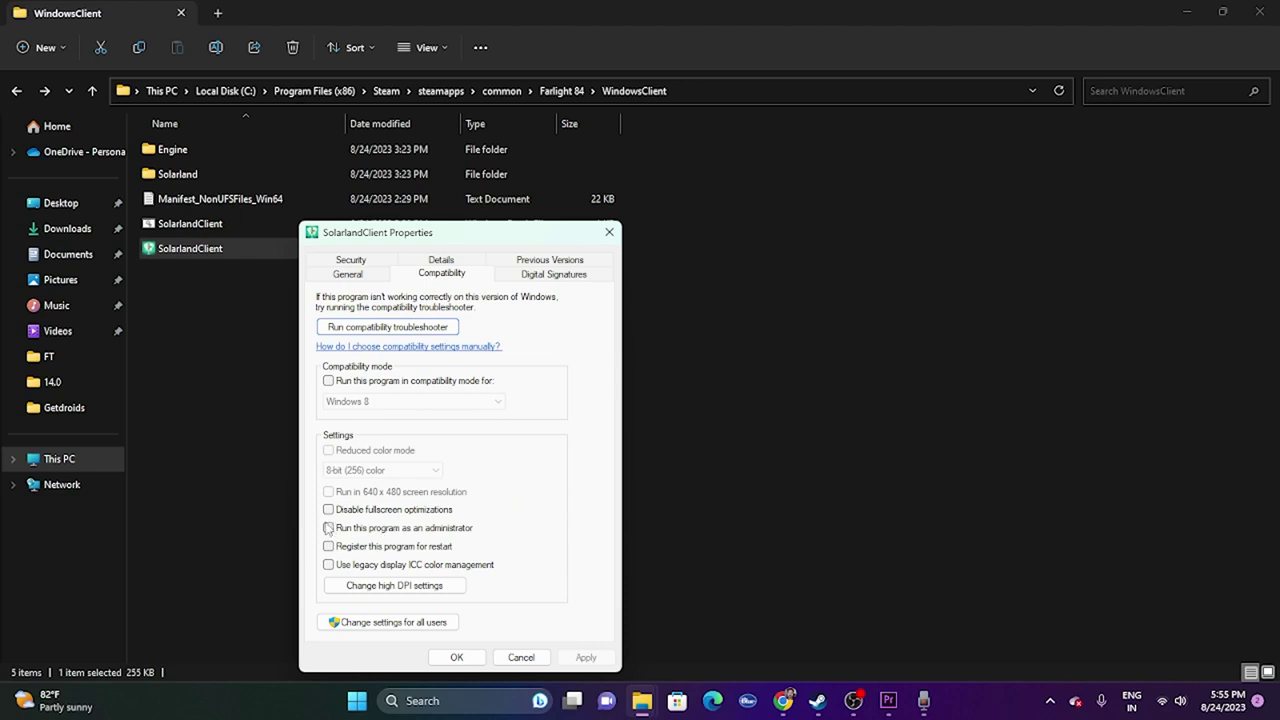
click(329, 528)
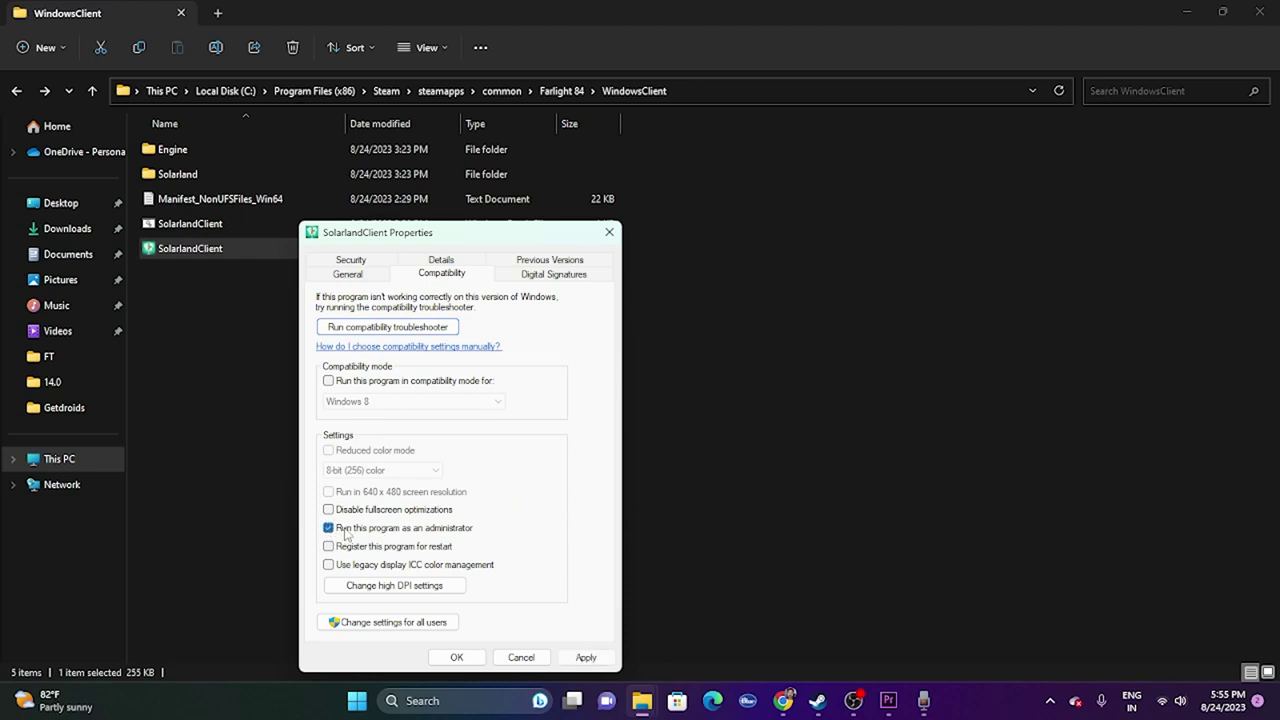
click(586, 657)
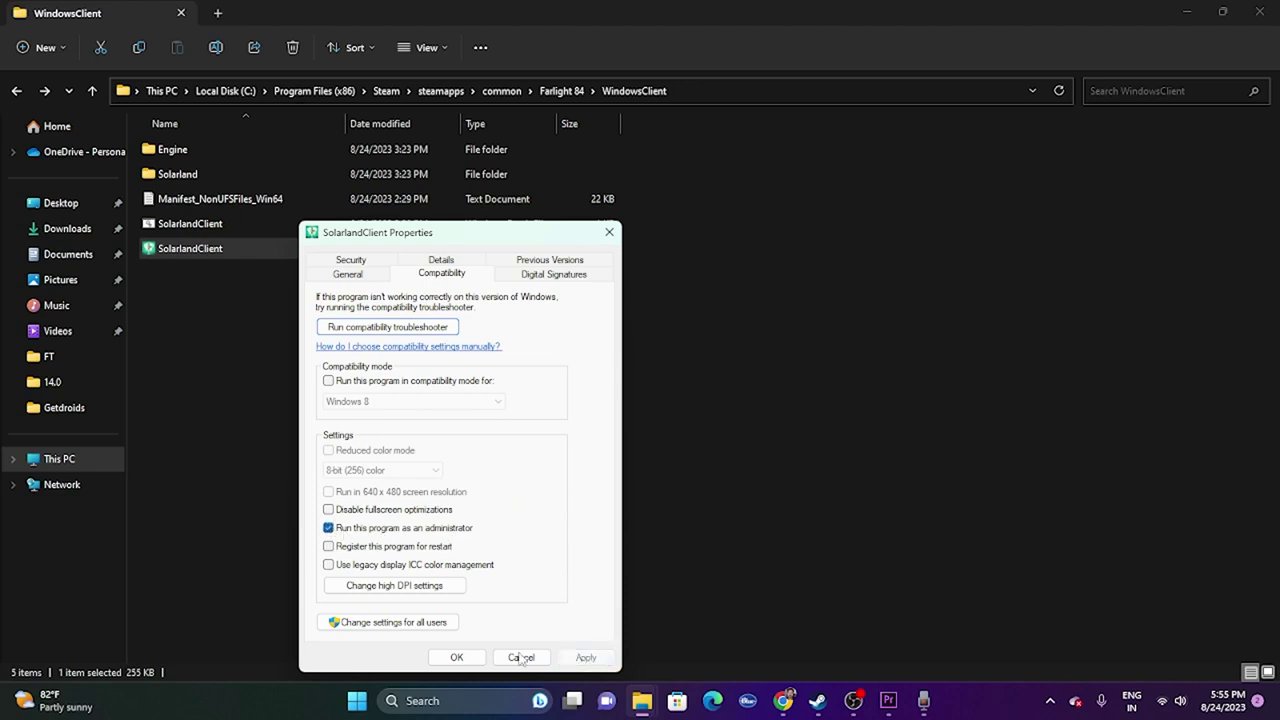
click(456, 658)
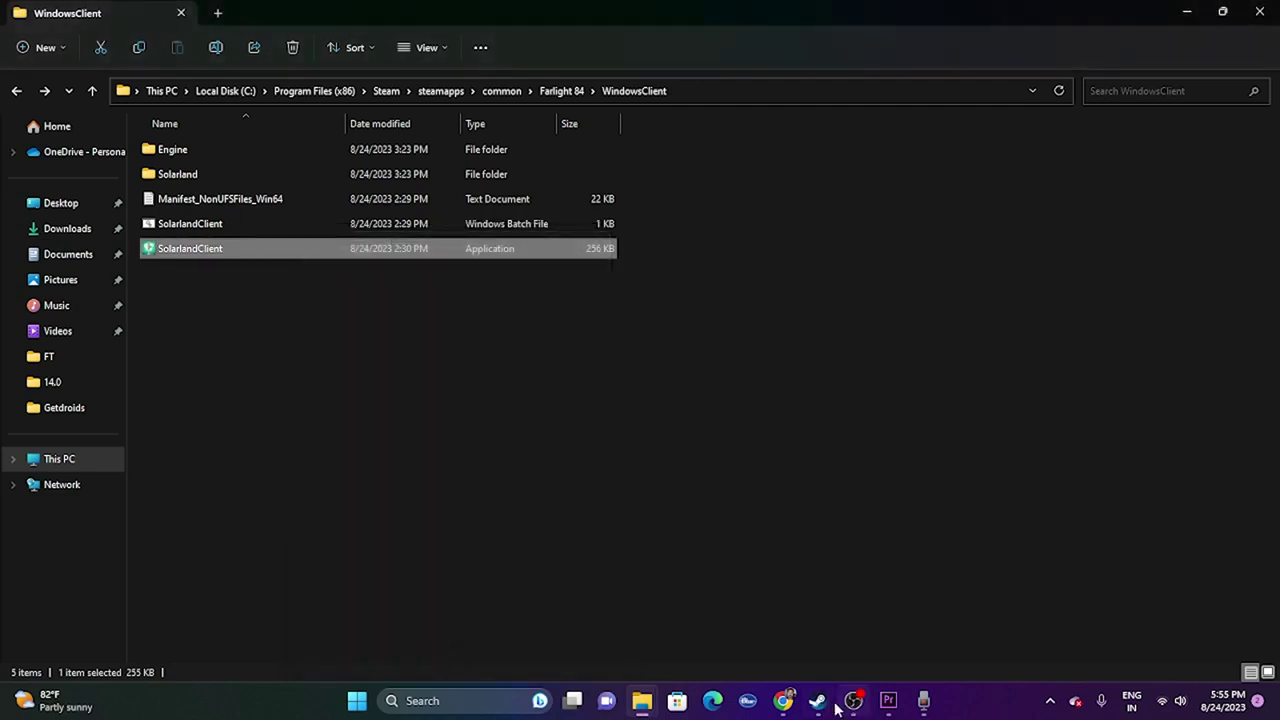
mouse_move(835, 706)
click(730, 630)
Turn on Windows 7 compatibility mode for SolarlandClient and apply it.
right_click(222, 253)
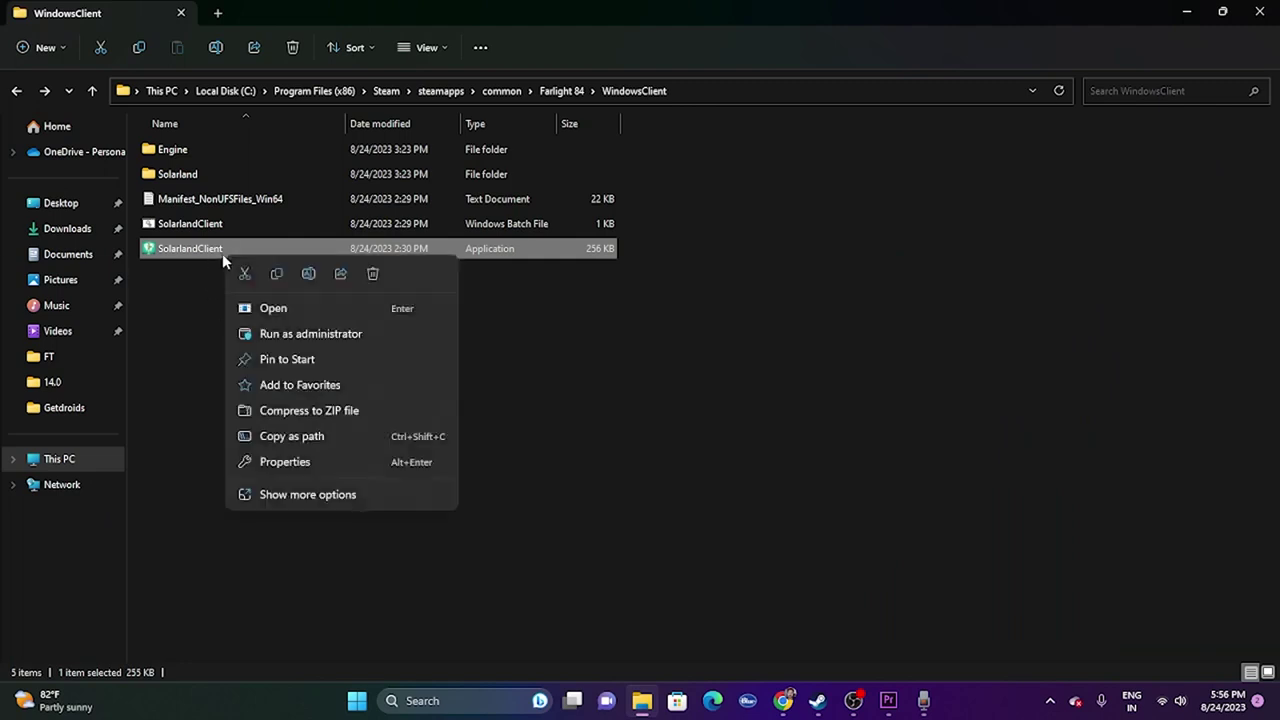
click(269, 494)
click(309, 479)
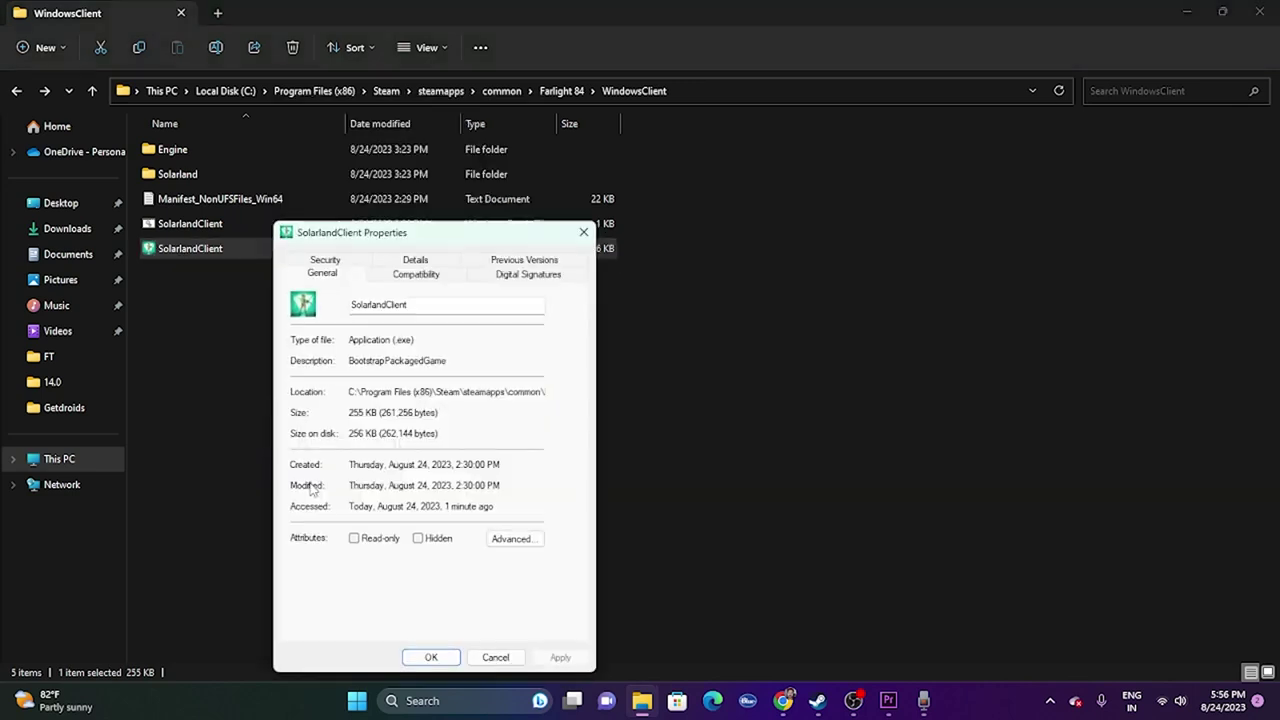
click(434, 276)
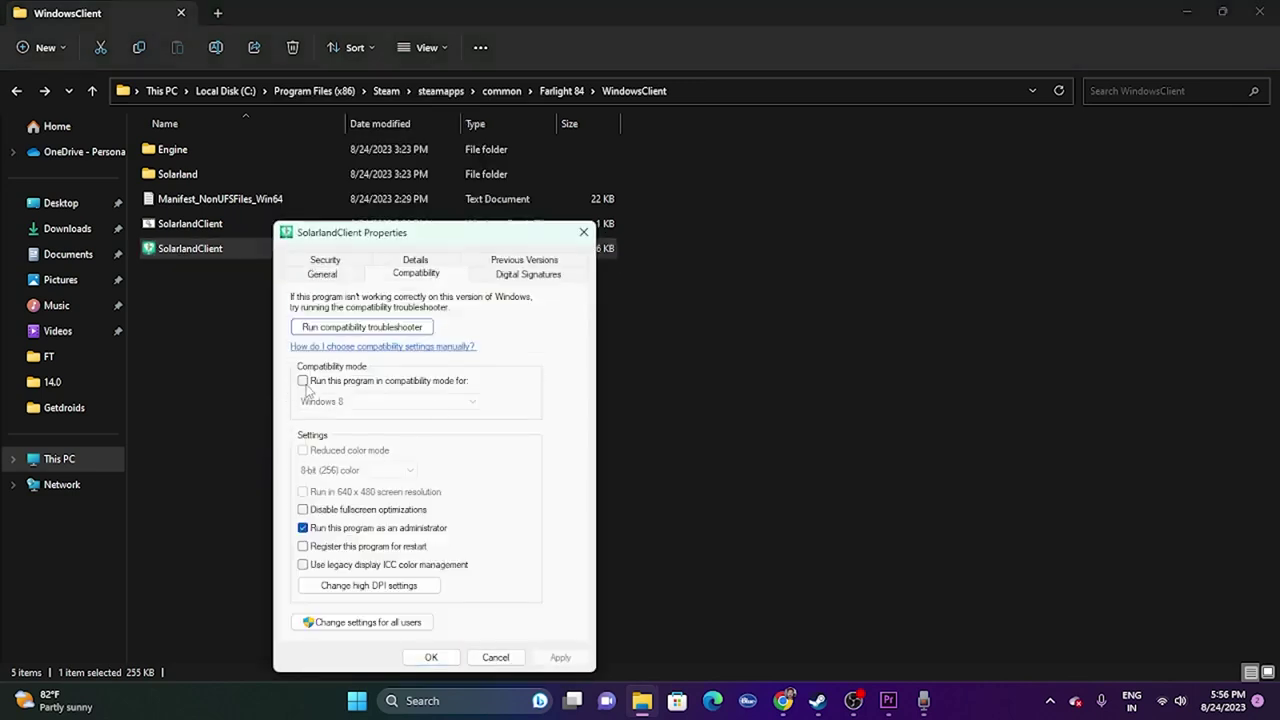
click(303, 381)
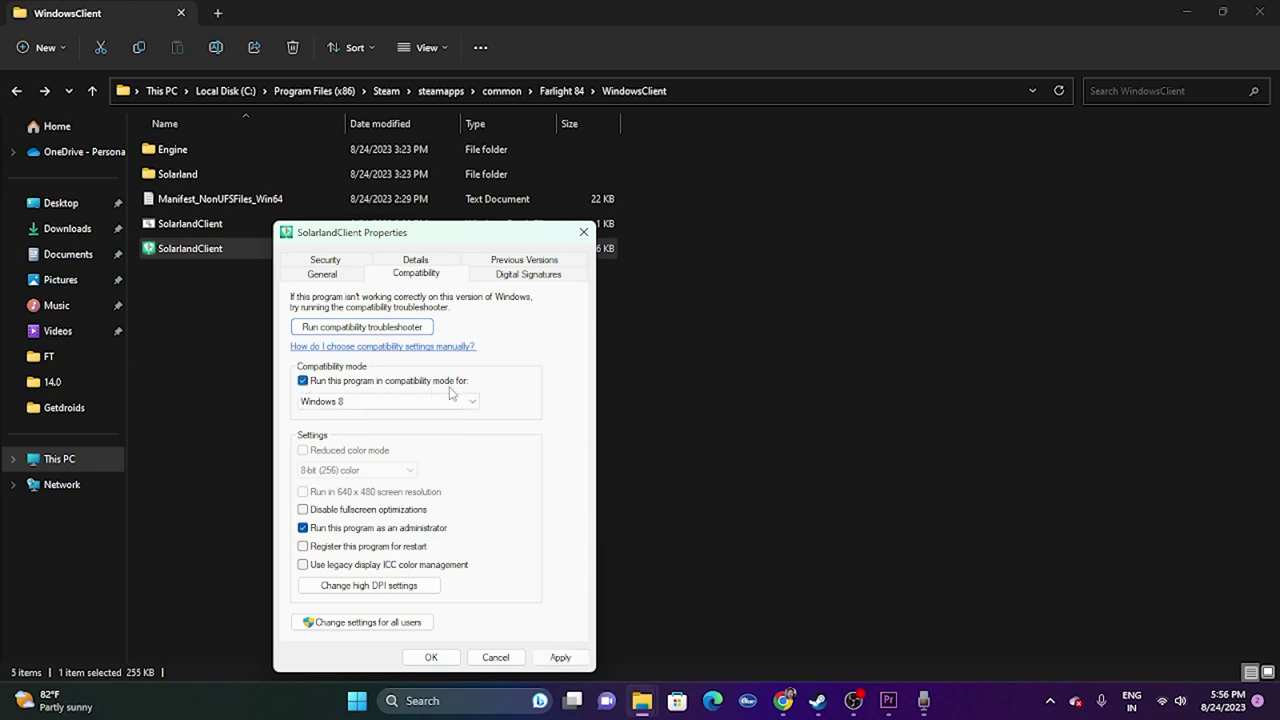
click(368, 402)
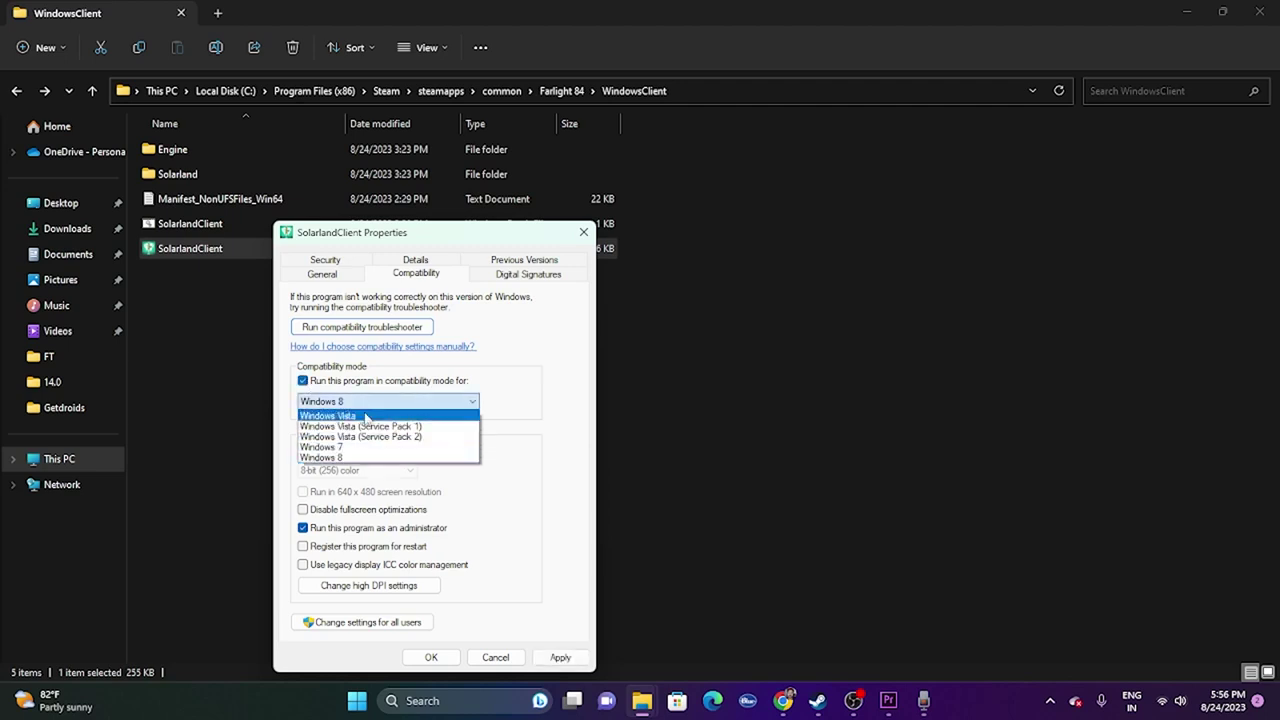
click(341, 448)
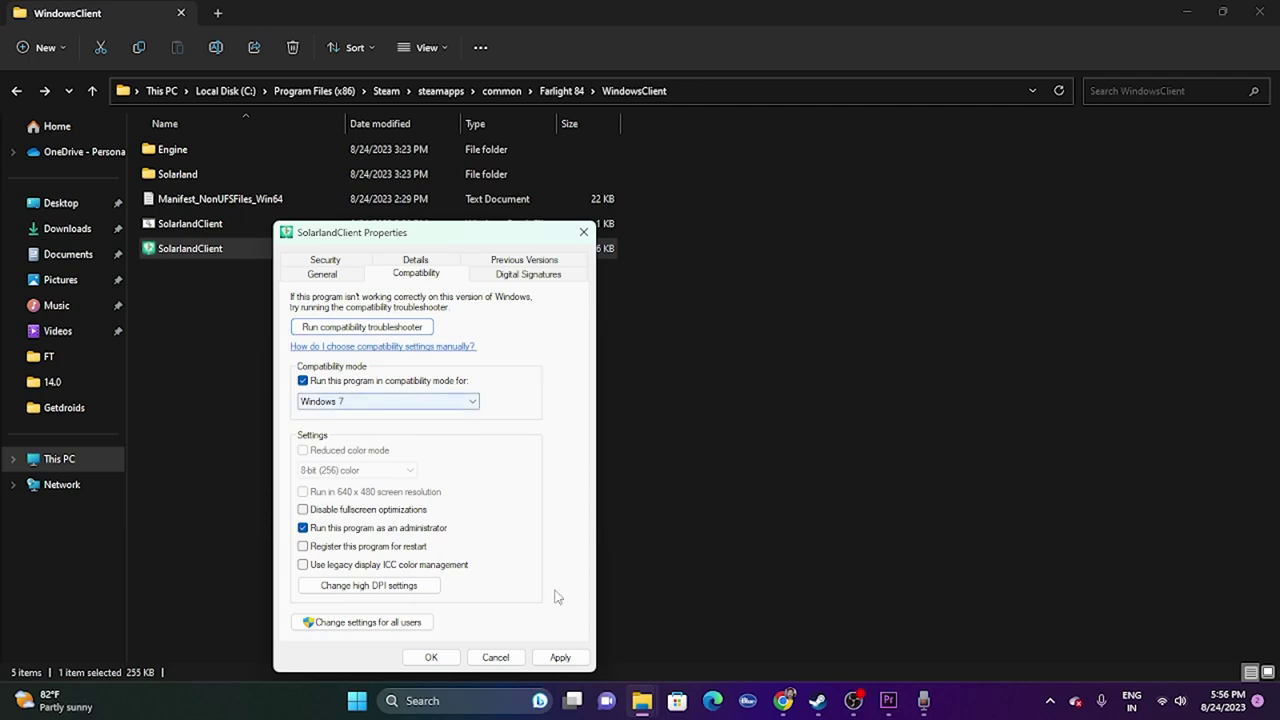
click(561, 657)
click(431, 657)
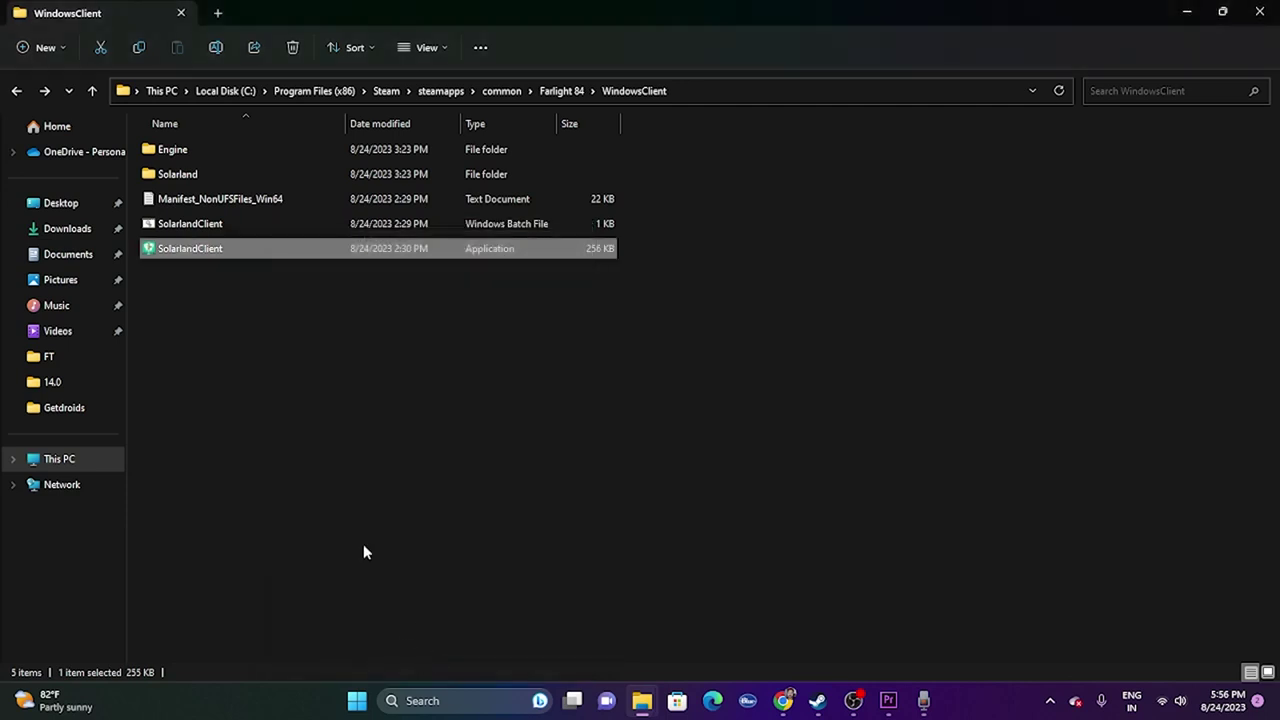
Recheck SolarlandClient's compatibility settings, keeping Windows 7, then close the game folder window.
right_click(210, 259)
click(232, 491)
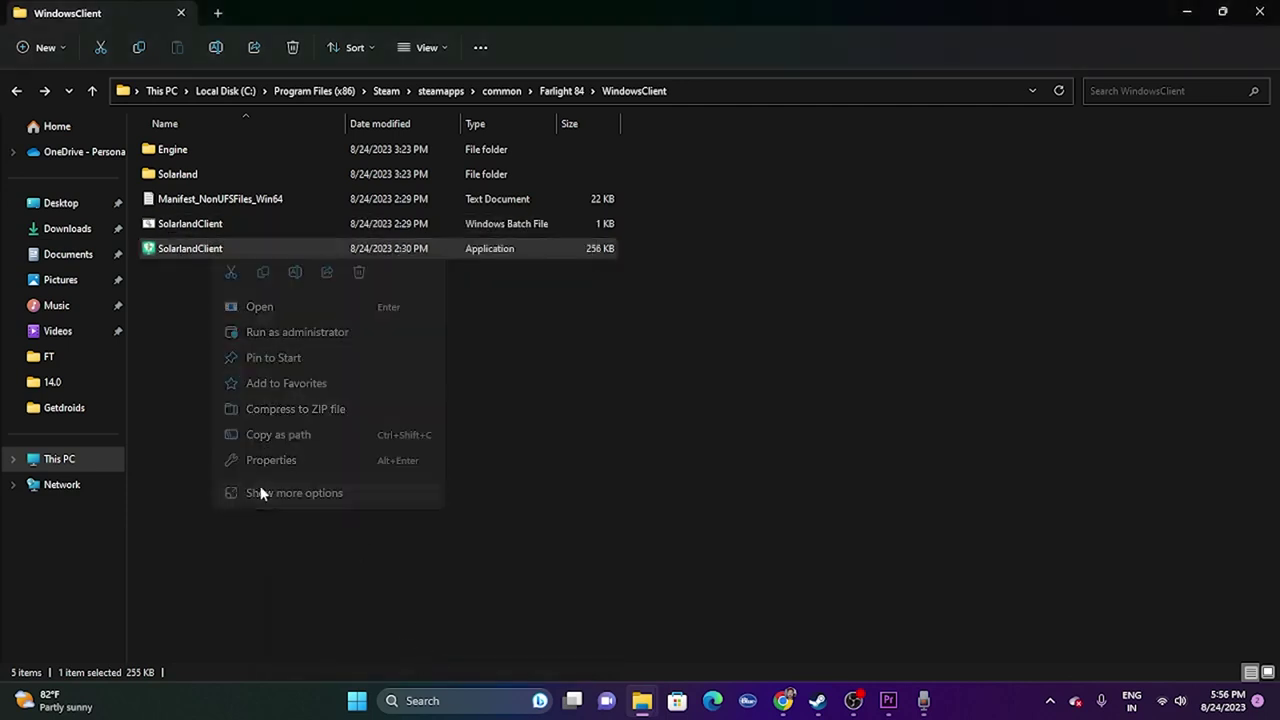
click(344, 472)
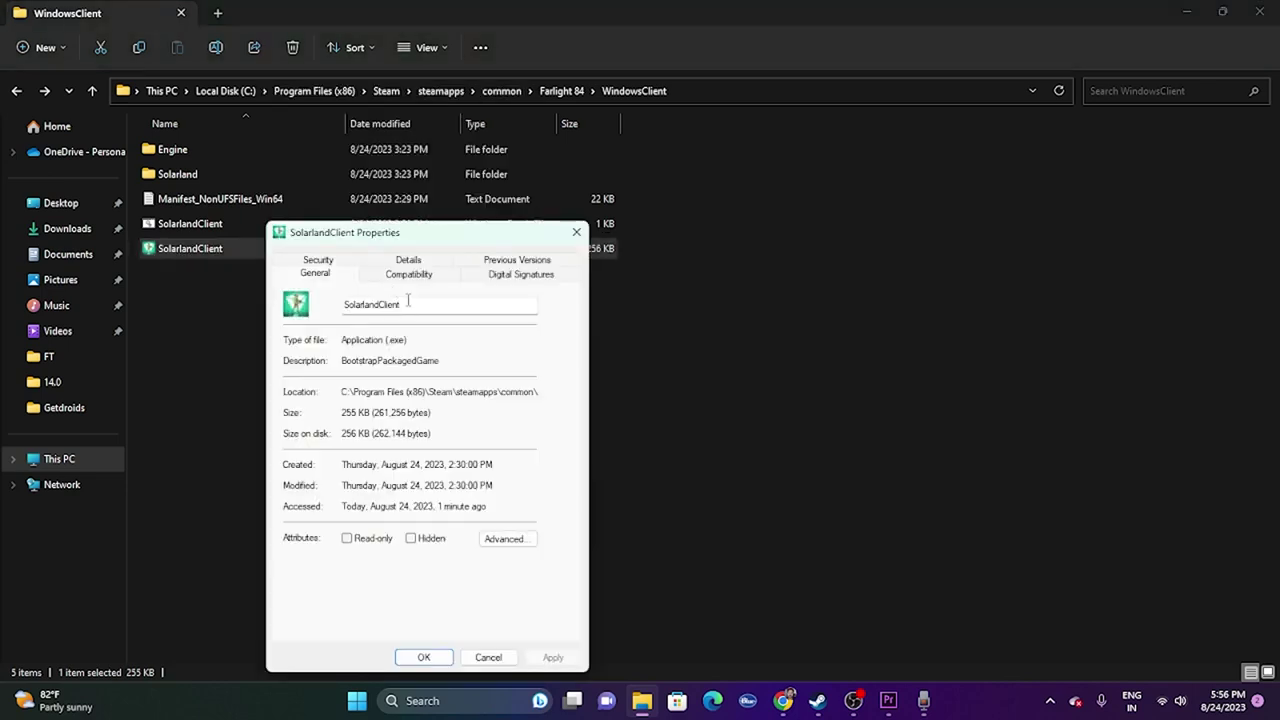
click(408, 263)
click(409, 260)
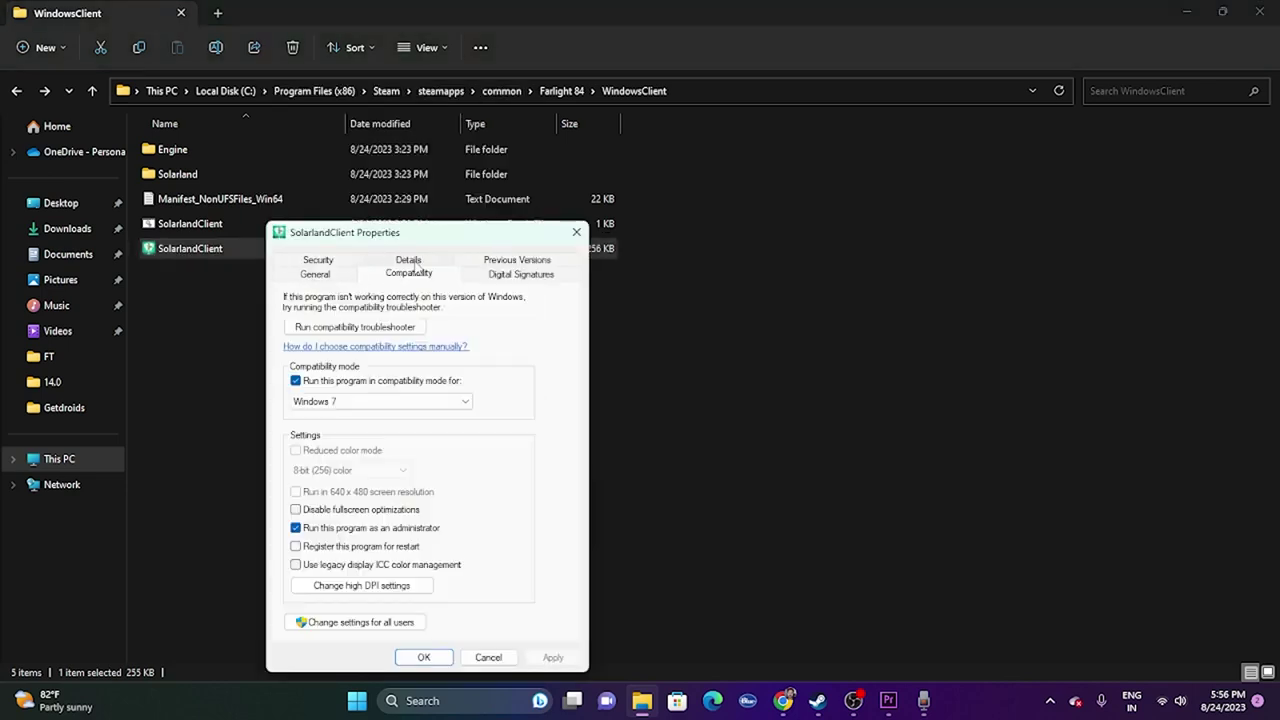
click(400, 326)
click(855, 175)
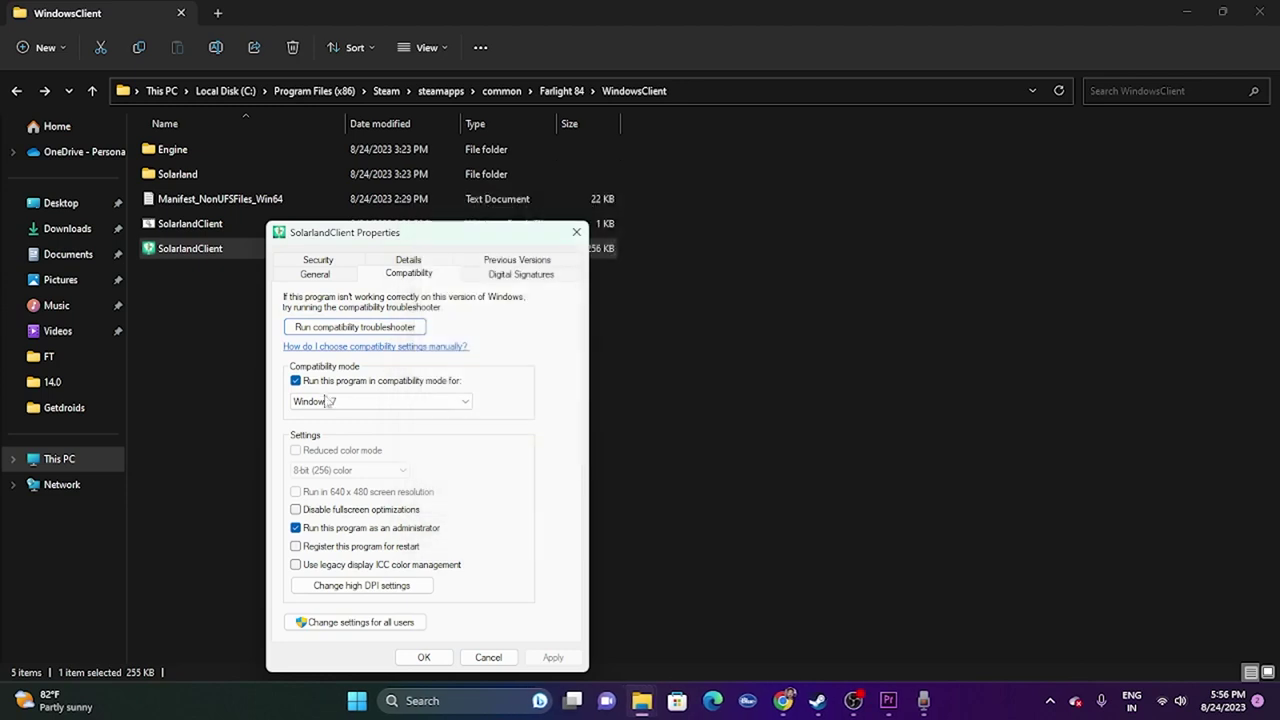
click(388, 401)
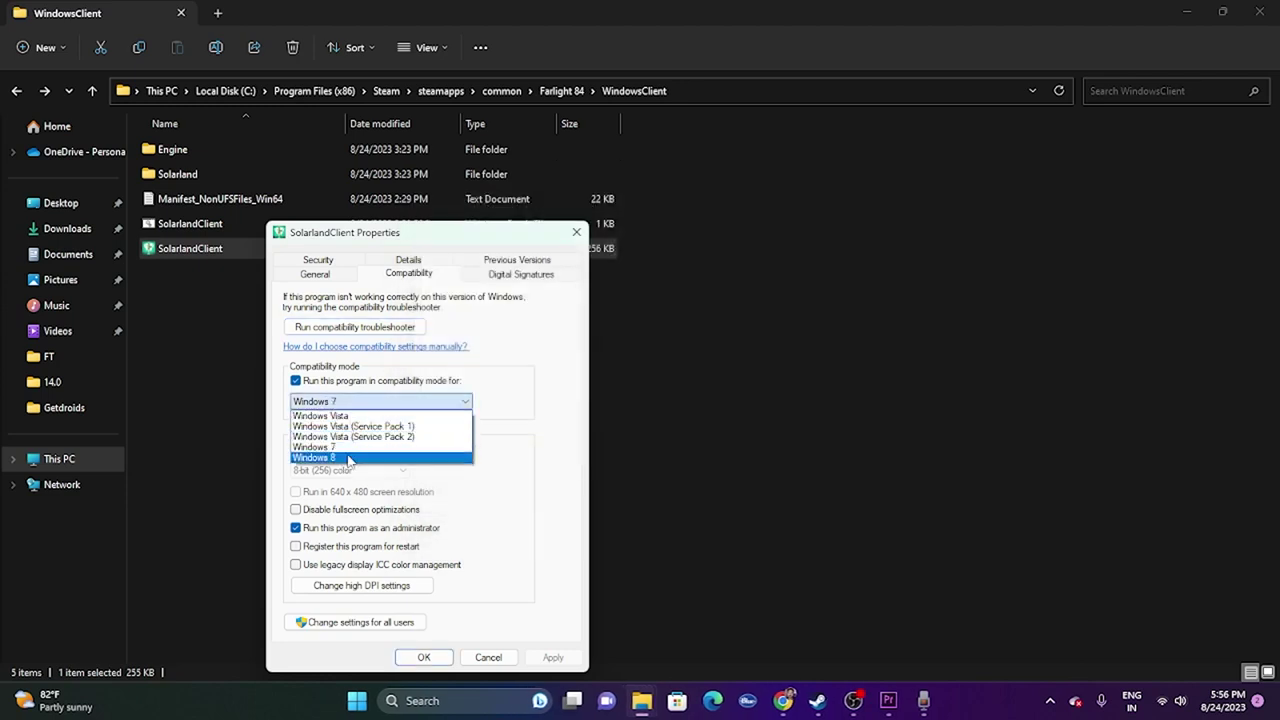
click(432, 662)
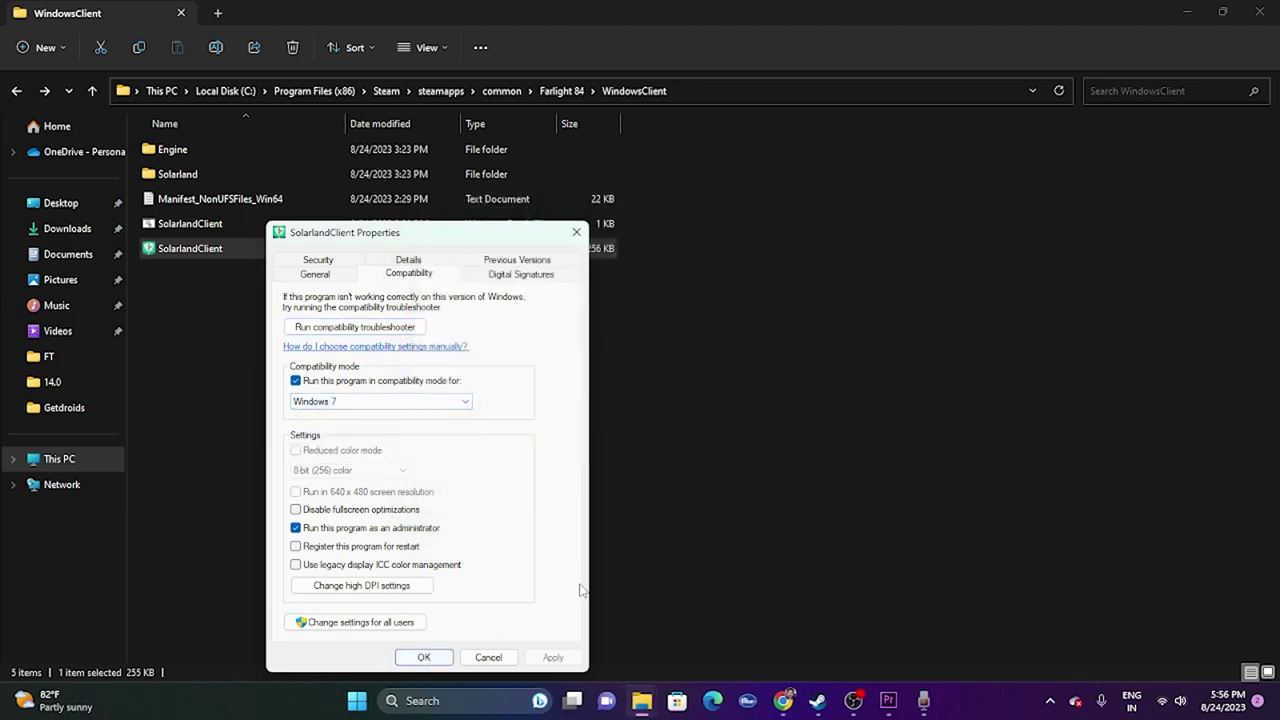
click(576, 232)
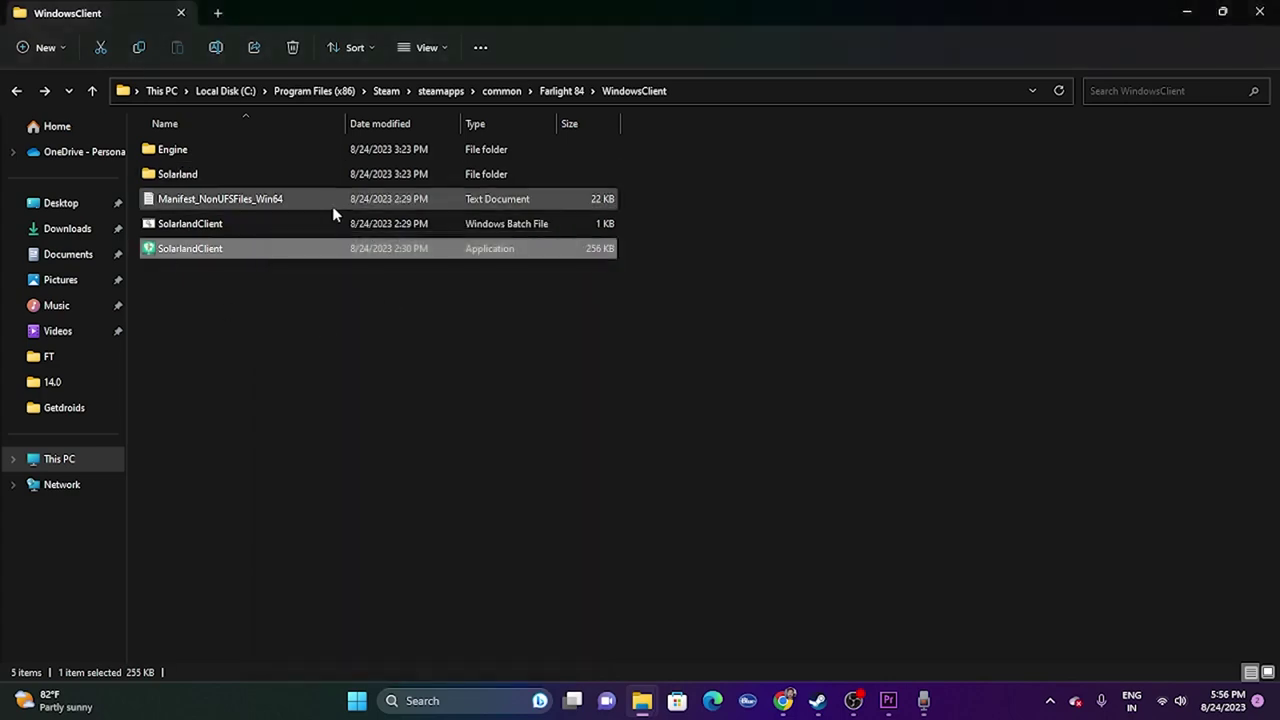
click(1260, 12)
Close Steam's Installed Files dialog, then launch Windows Settings from the taskbar search.
click(962, 130)
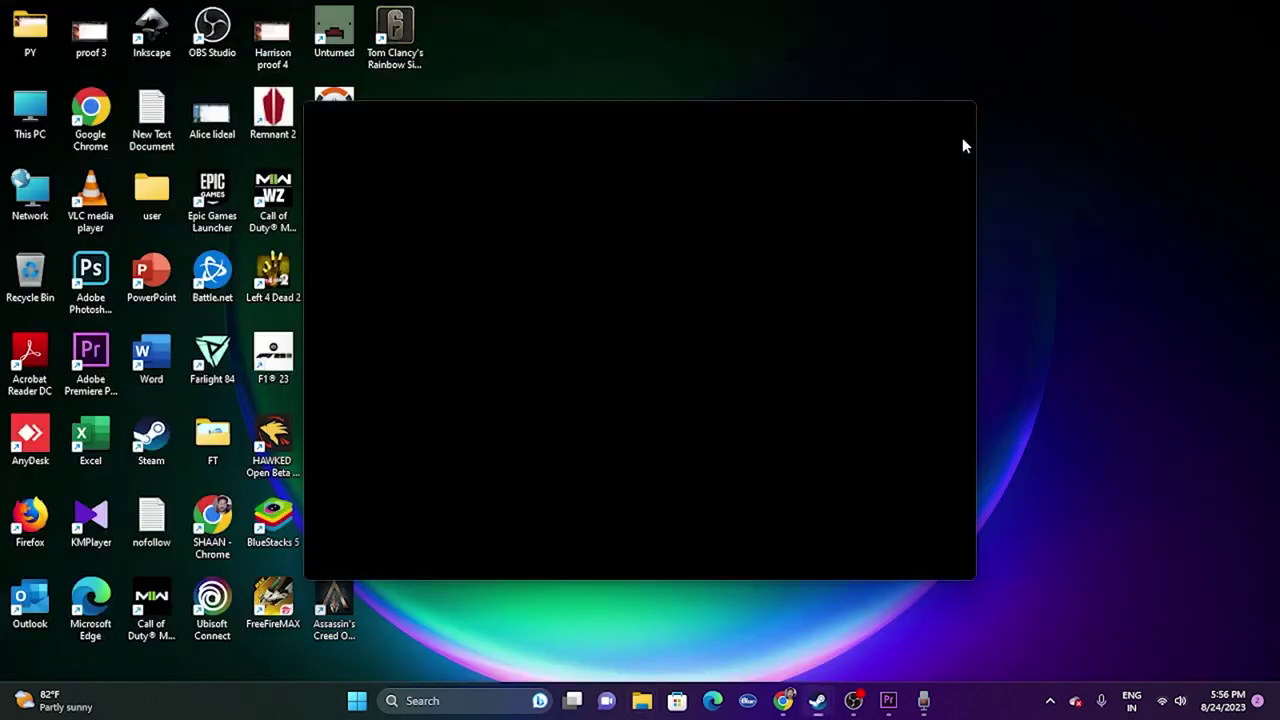
click(818, 700)
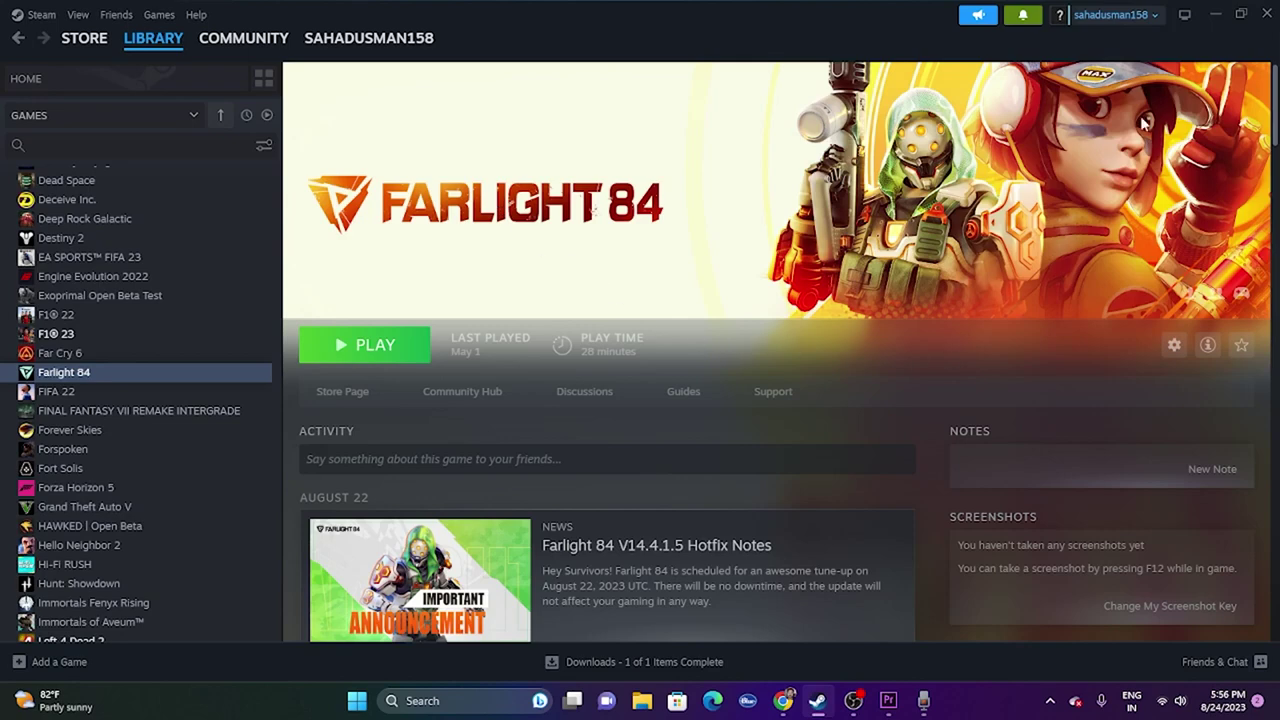
click(1214, 22)
click(484, 704)
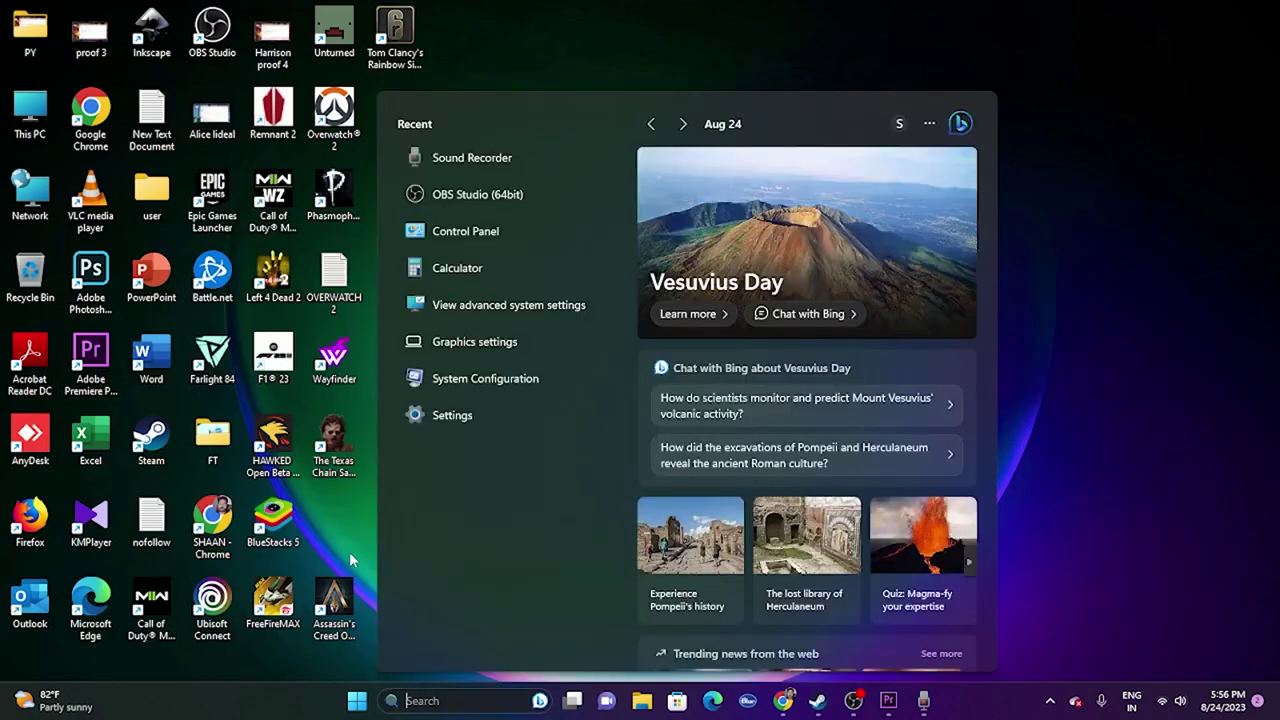
click(448, 415)
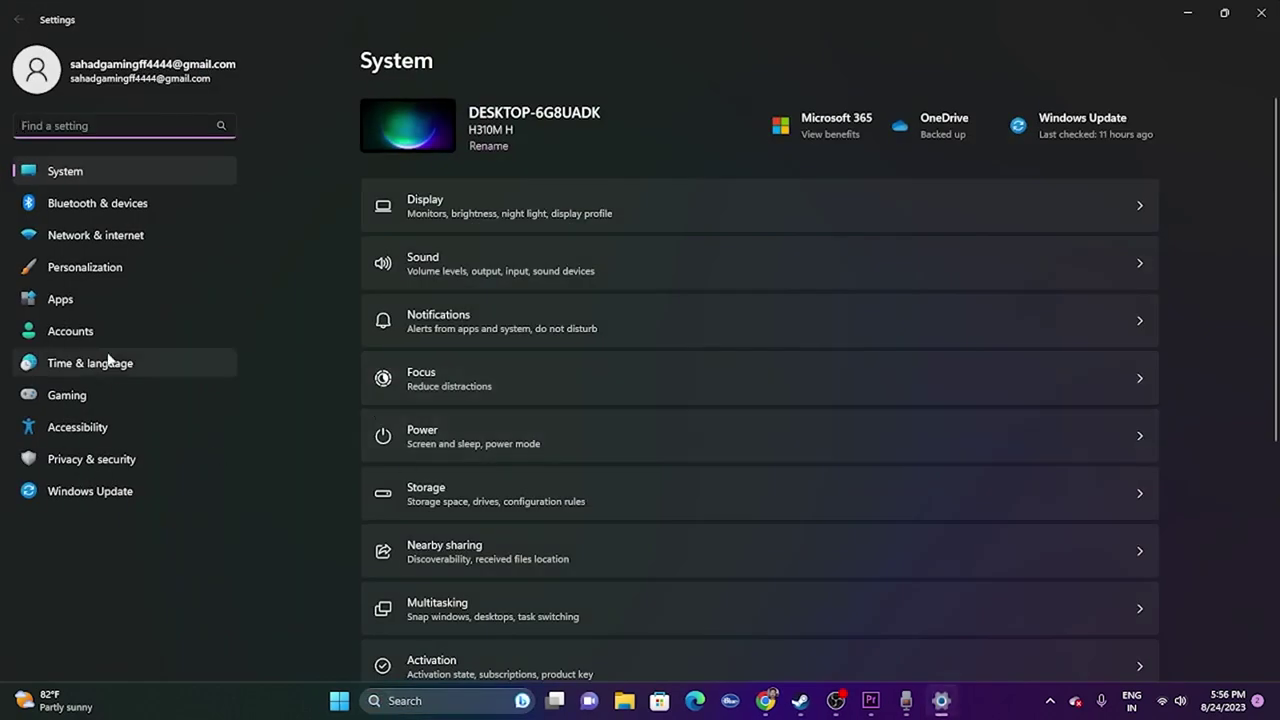
Check Date & time and Language & region under Time & language, then return to Steam.
click(128, 364)
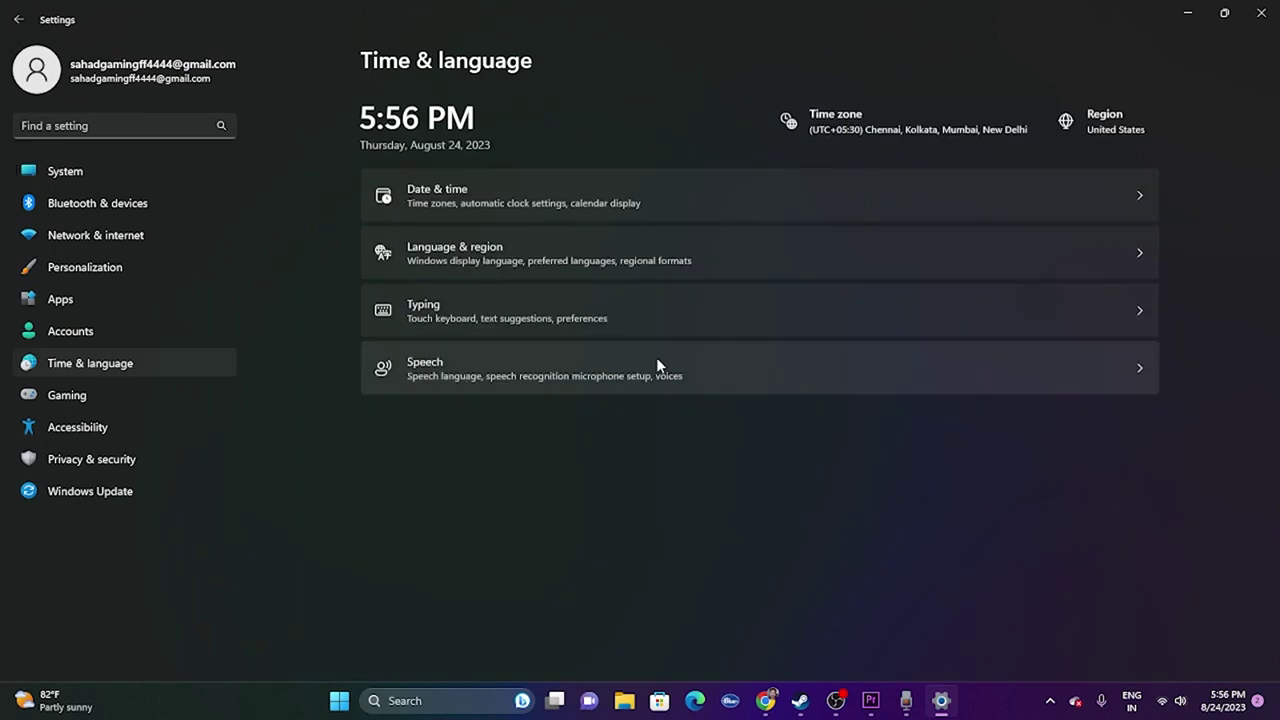
click(443, 196)
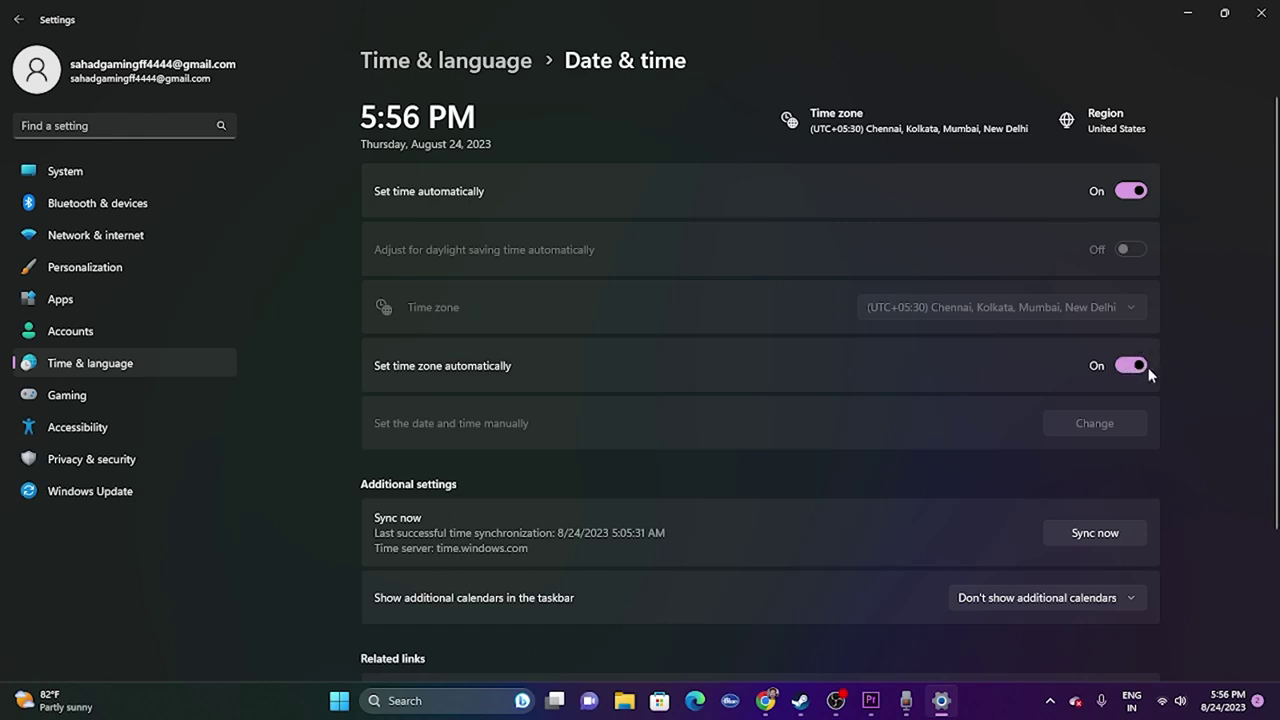
click(18, 19)
click(463, 250)
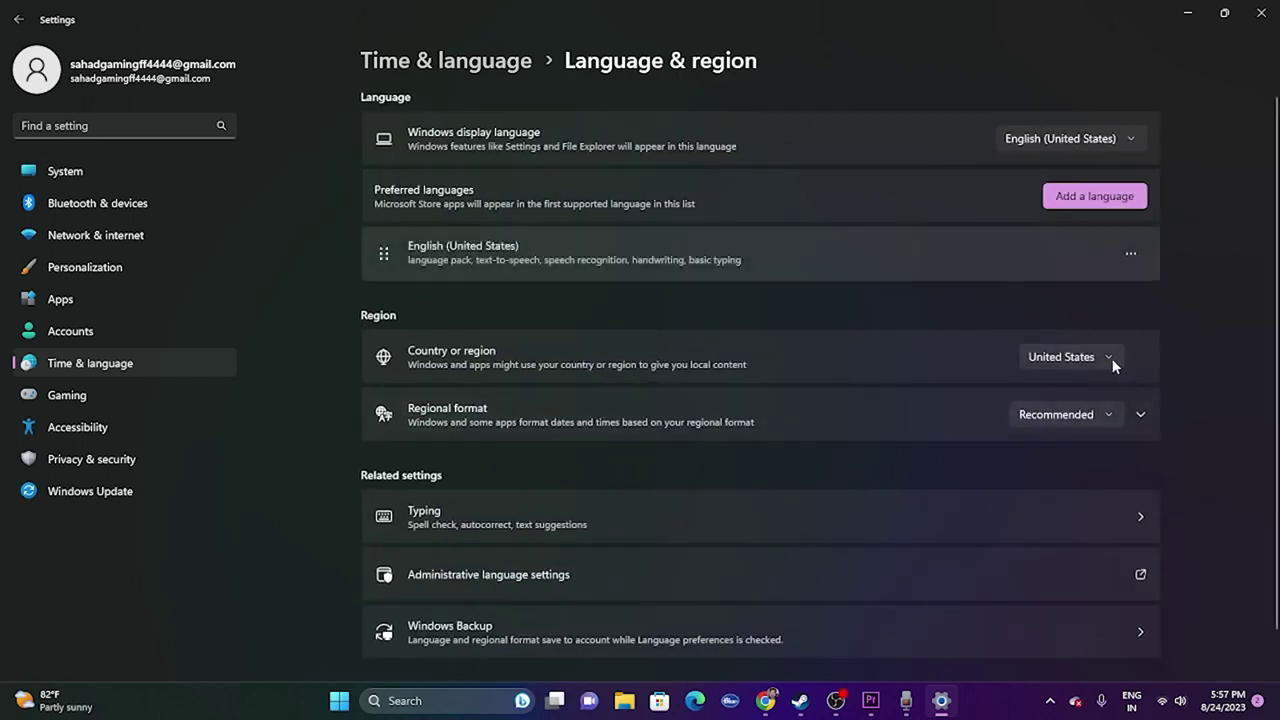
click(1262, 14)
click(801, 700)
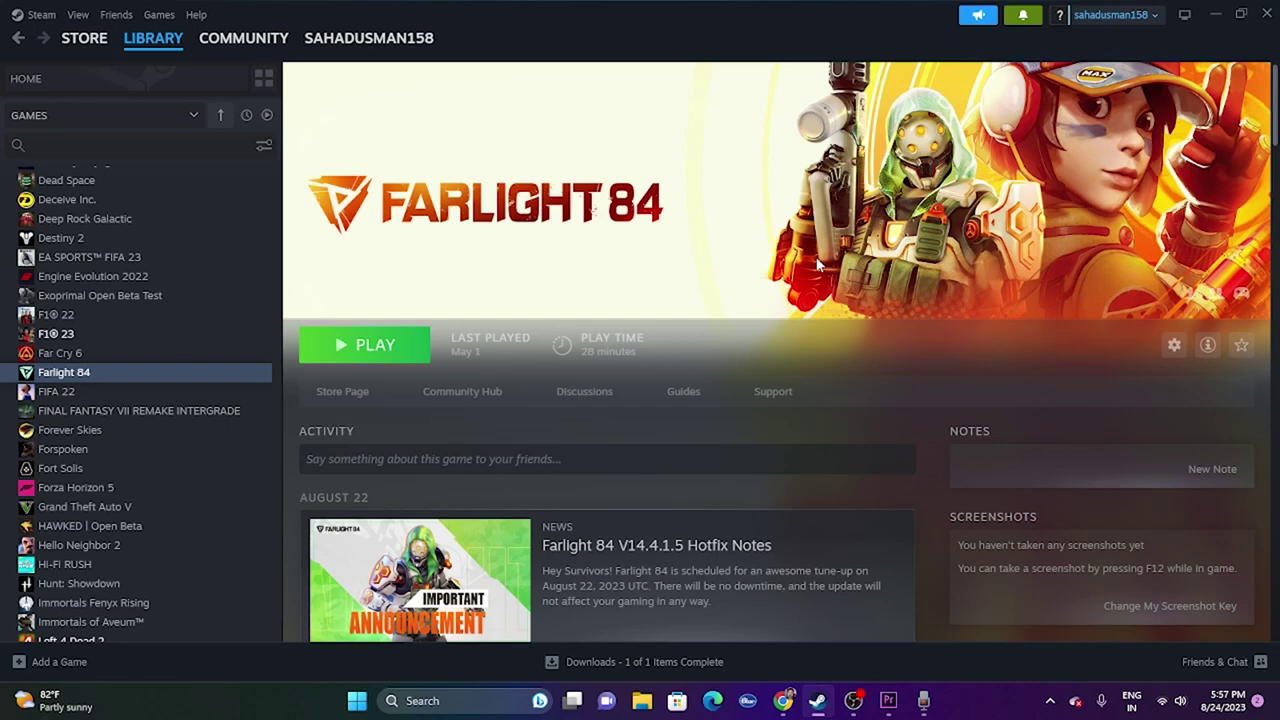
click(643, 701)
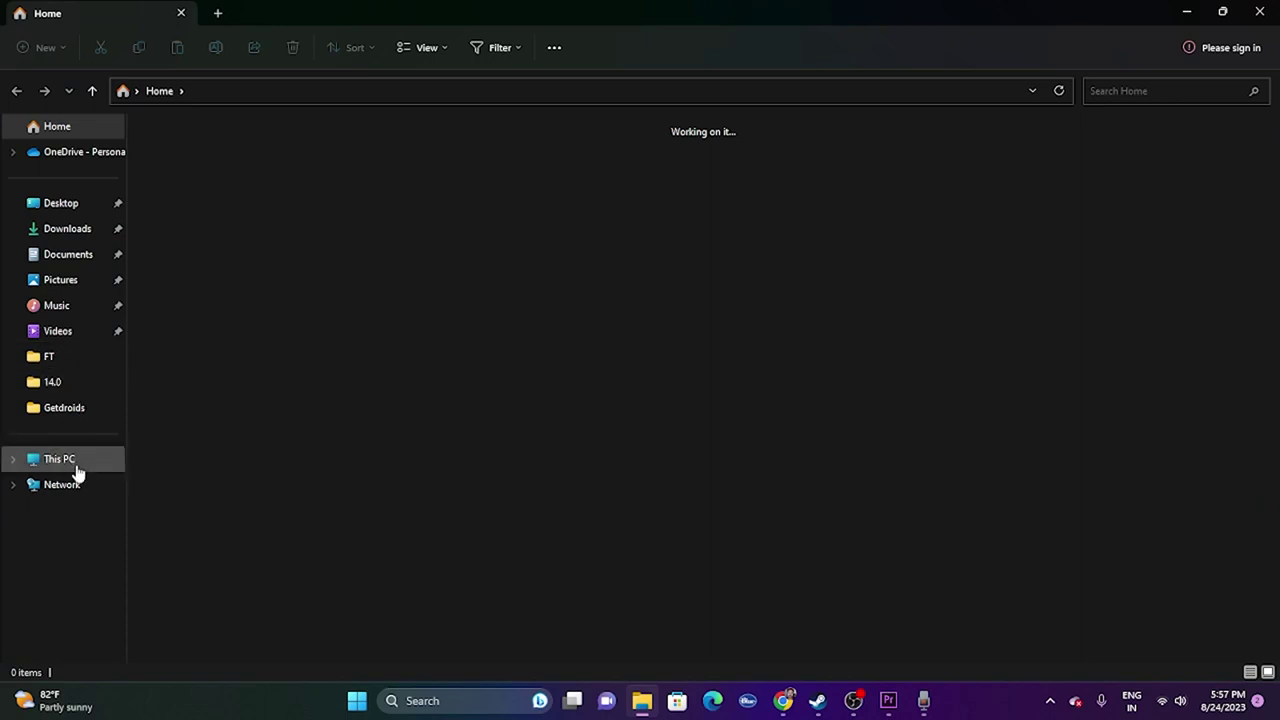
click(77, 466)
click(64, 254)
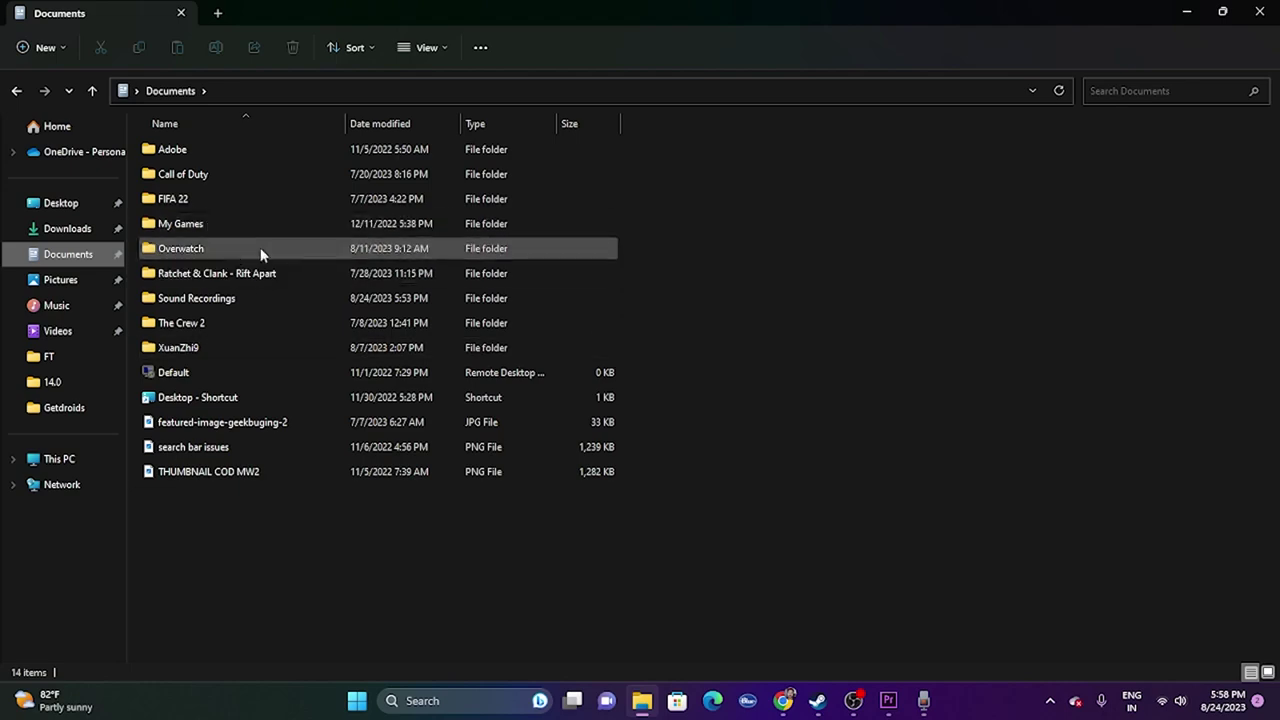
click(1260, 12)
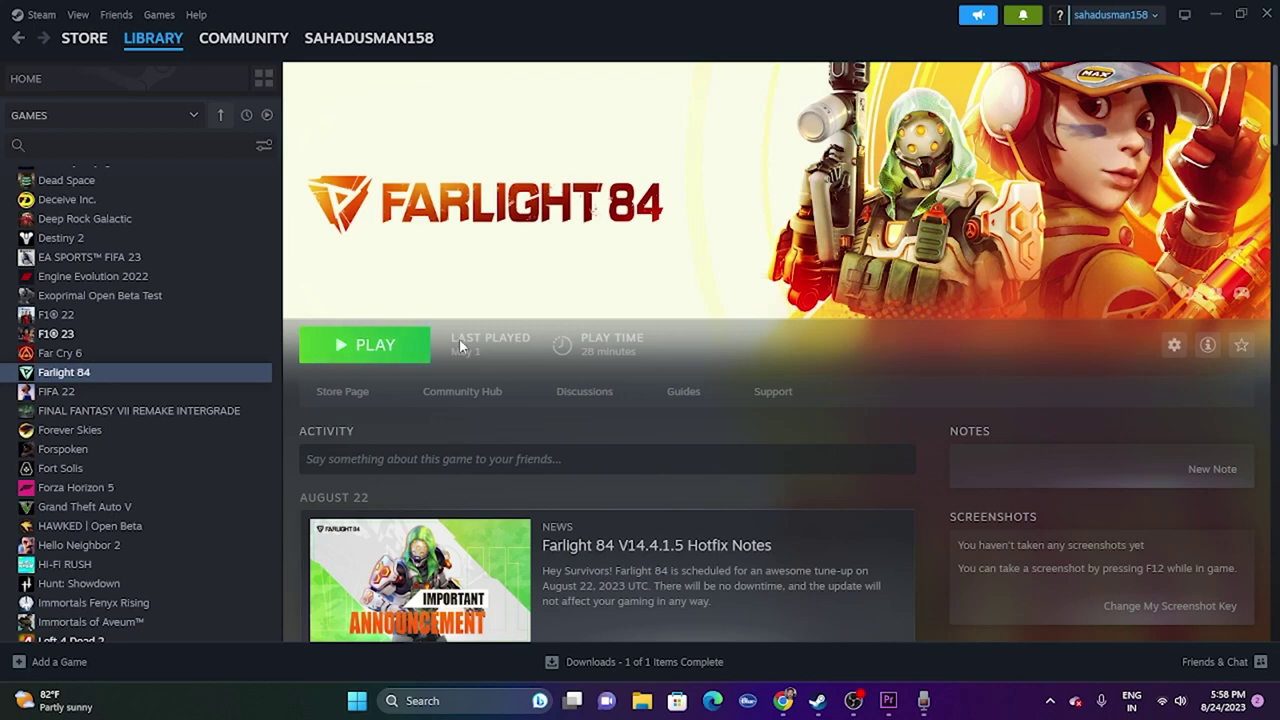
Open Windows Defender Firewall's allowed apps list via Control Panel > System and Security.
click(1214, 16)
click(471, 703)
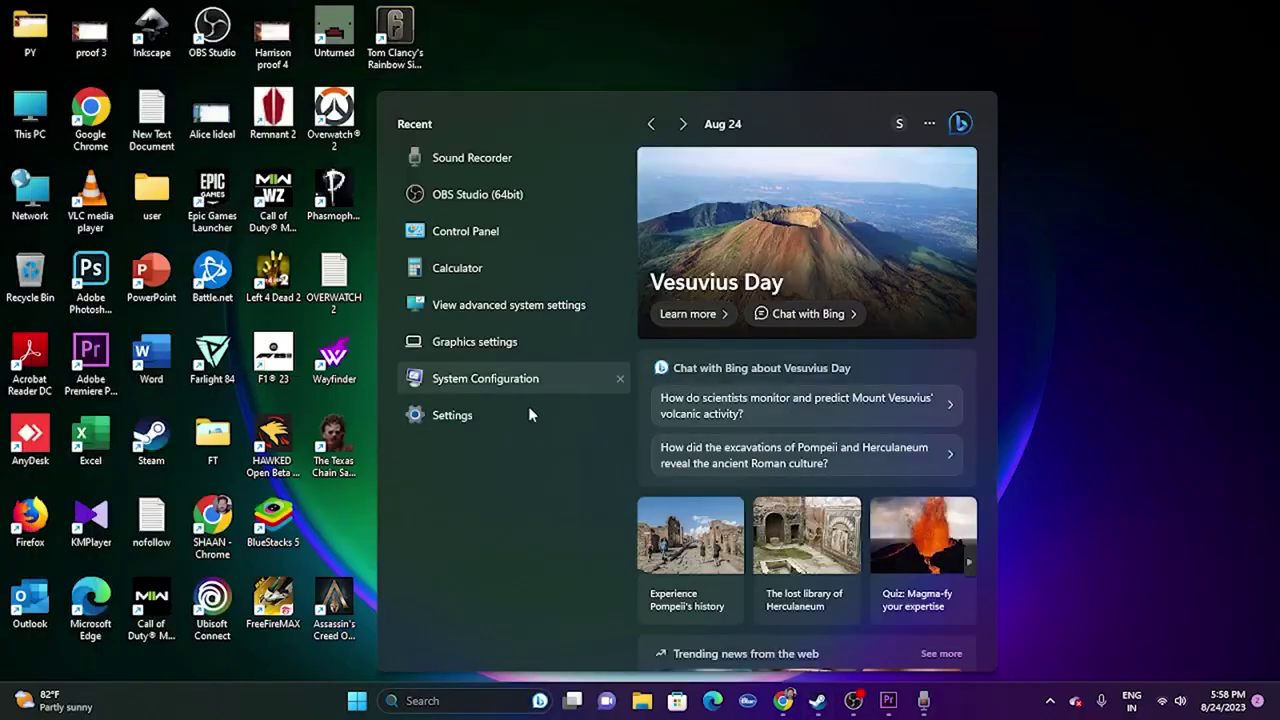
click(485, 235)
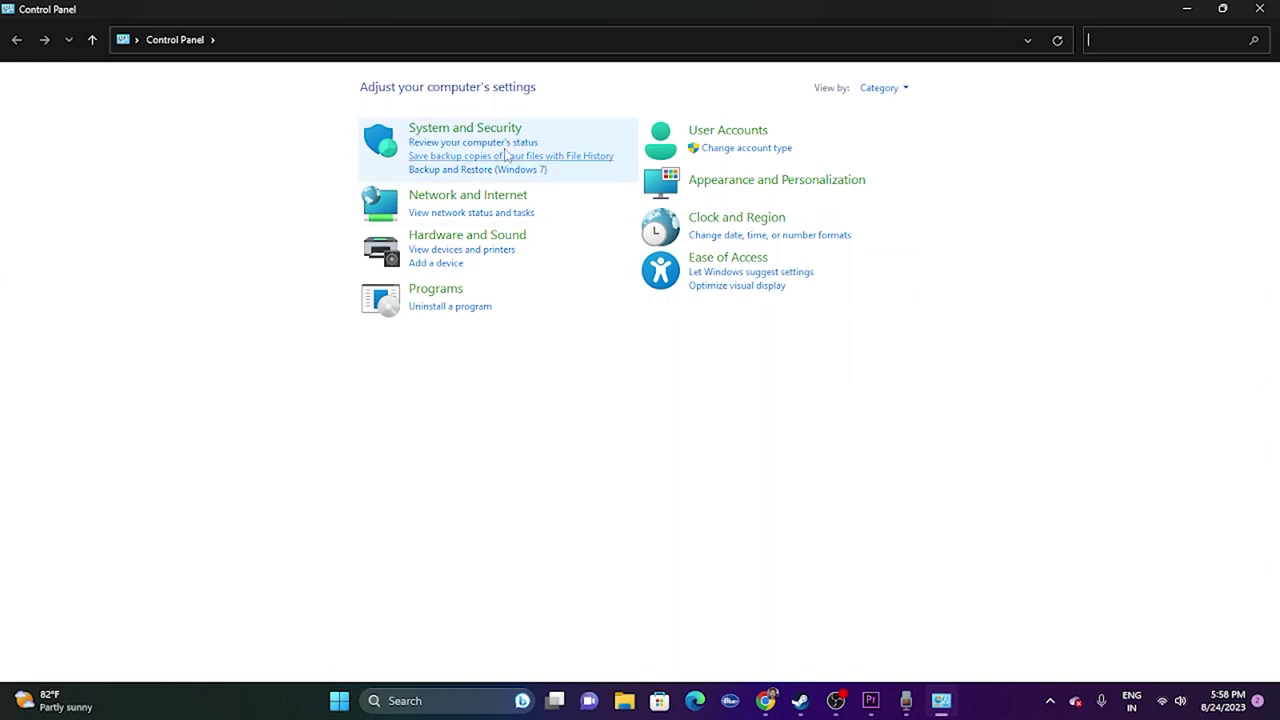
click(478, 130)
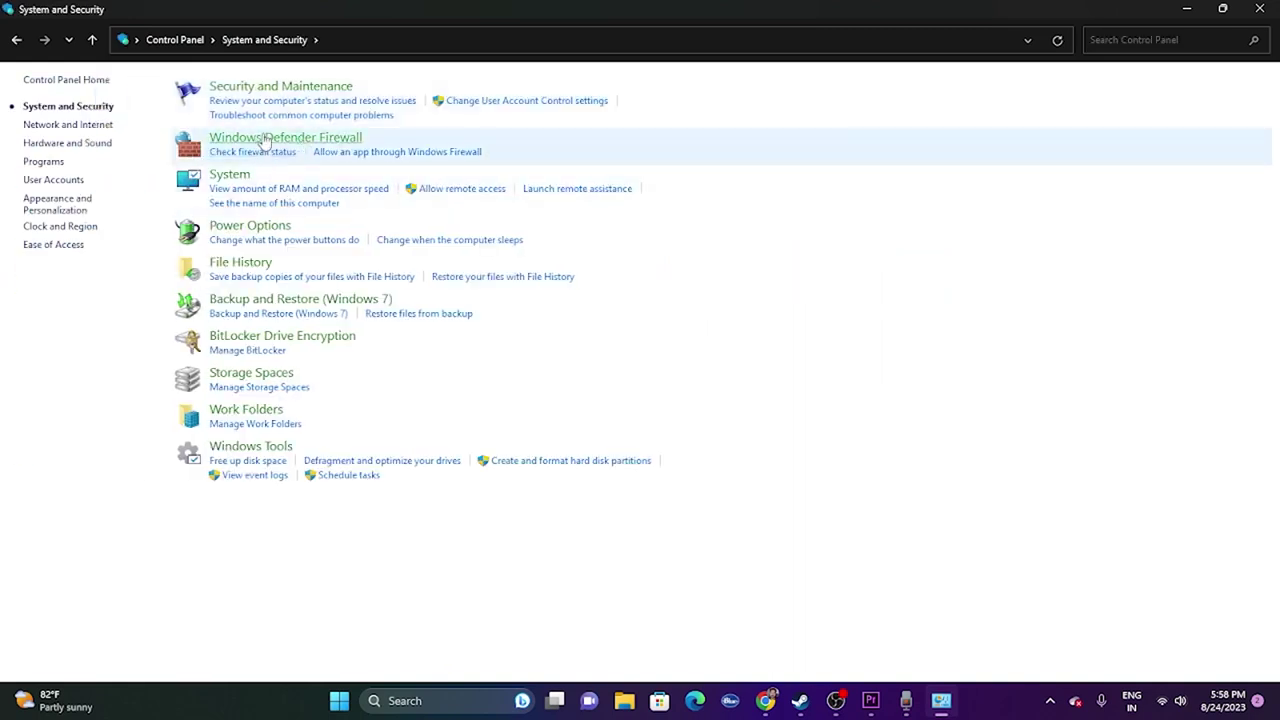
click(264, 140)
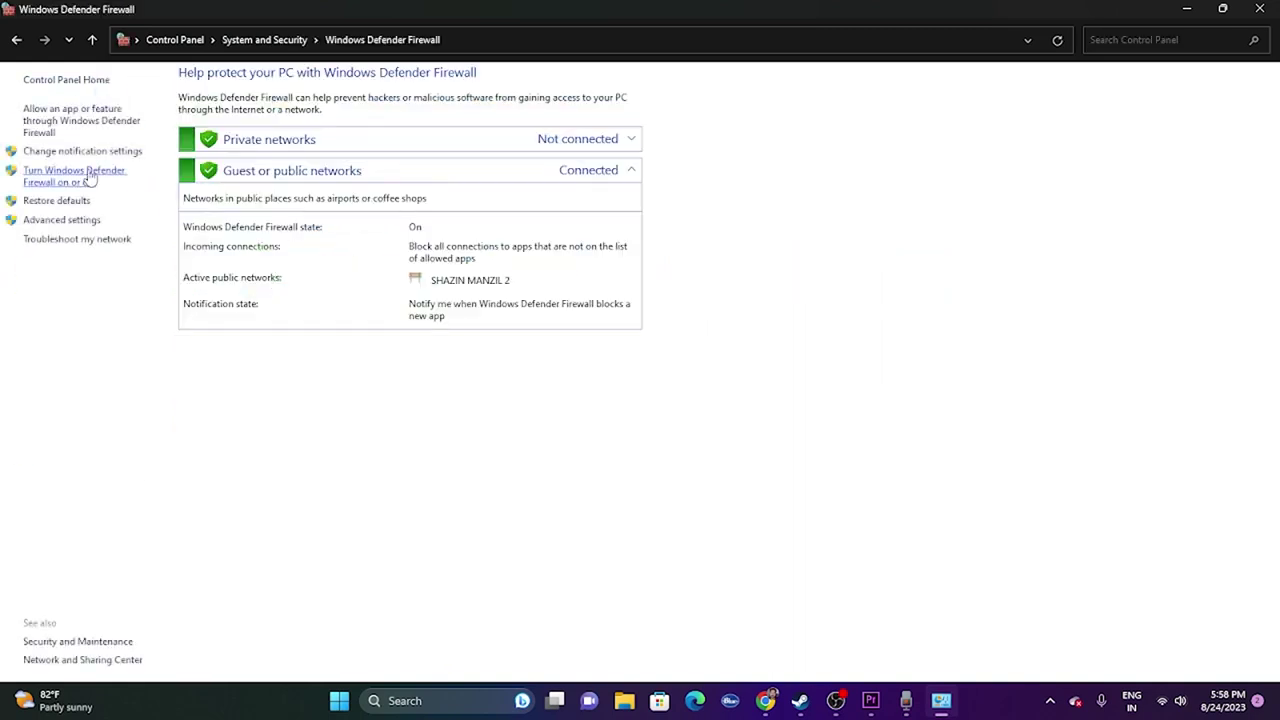
click(40, 118)
Scroll the allowed apps list down to Farlight 84's entry.
scroll(470, 258, down, 4)
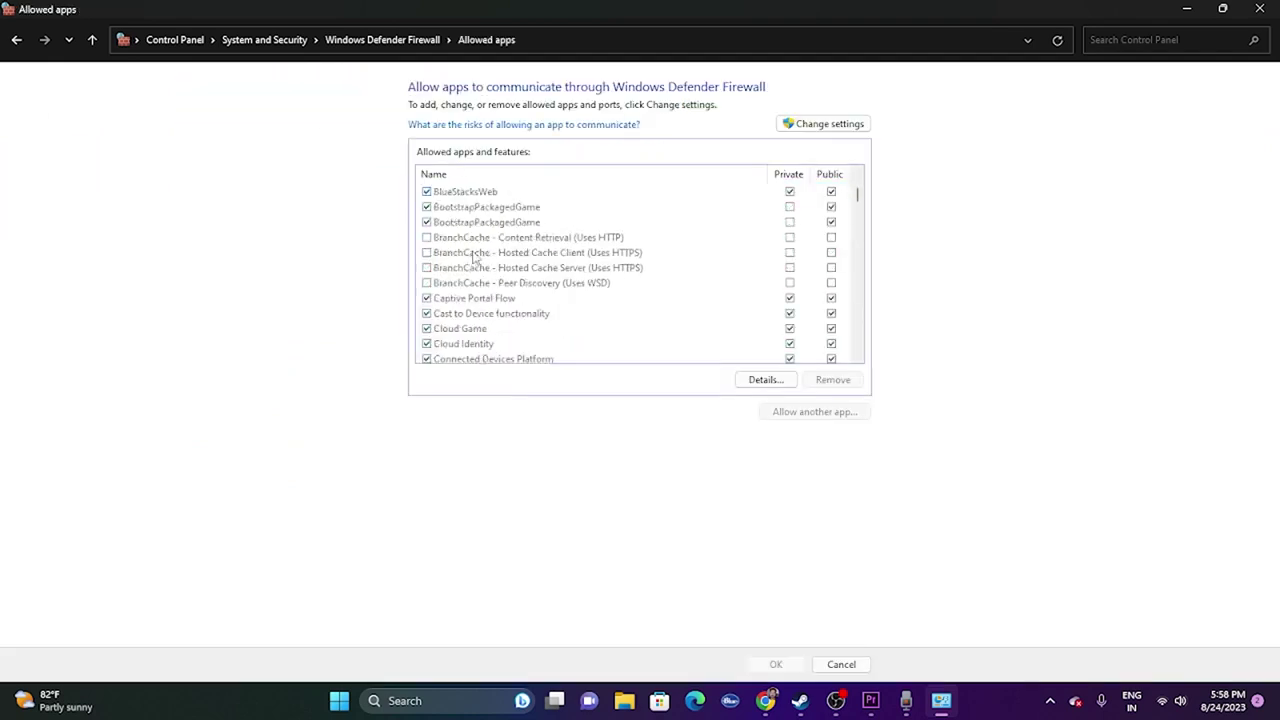
scroll(475, 258, down, 1)
click(800, 700)
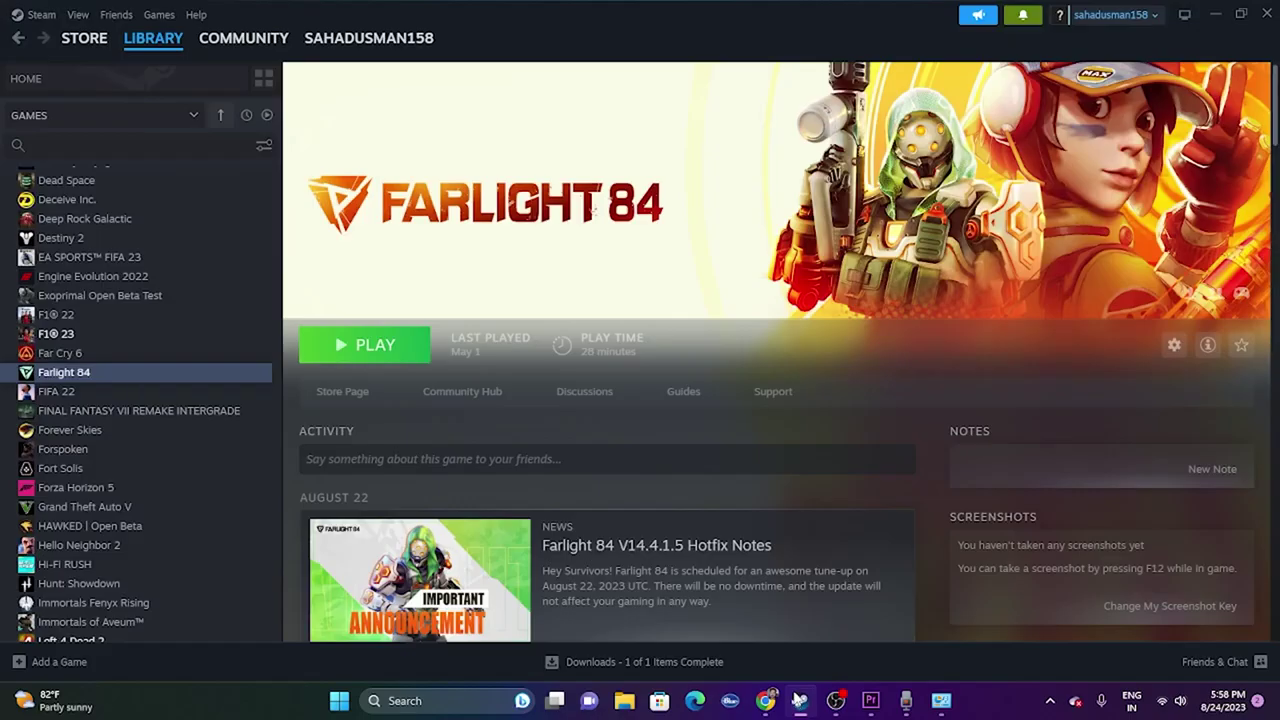
click(800, 700)
scroll(540, 300, down, 7)
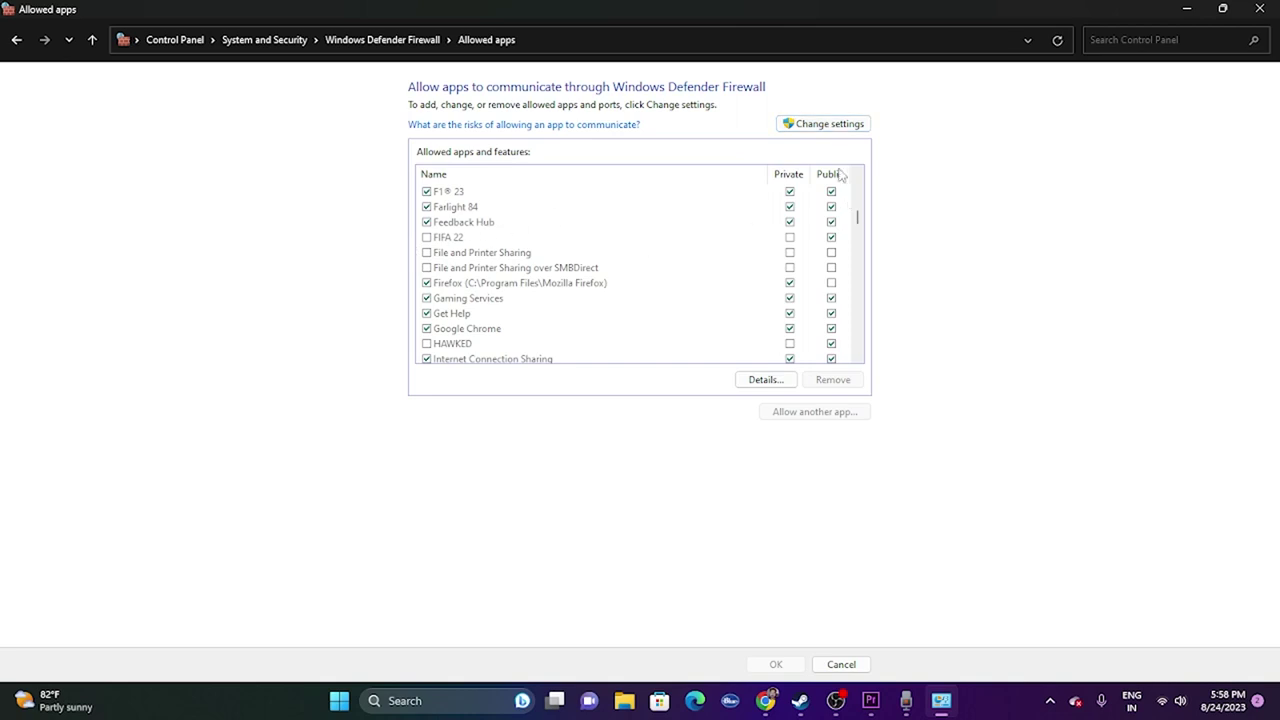
Unlock the list, start adding an app, and browse D:\SteamLibrary\steamapps\common.
click(830, 124)
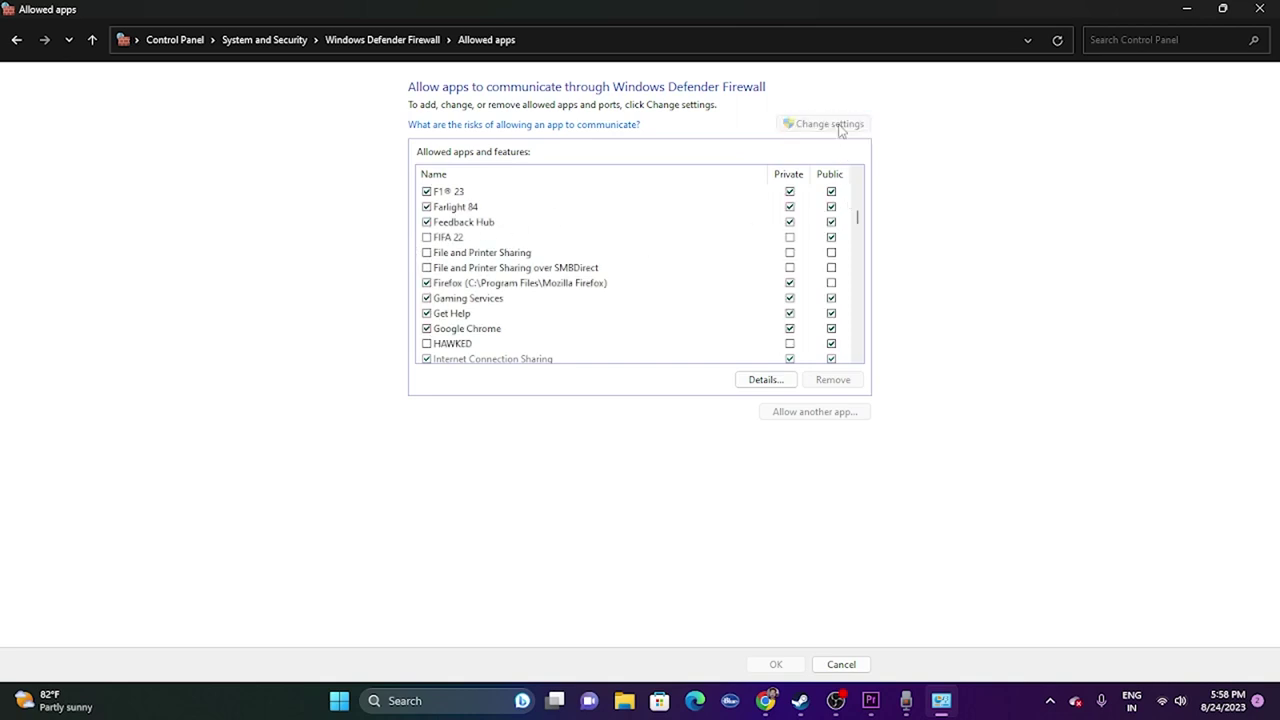
click(807, 414)
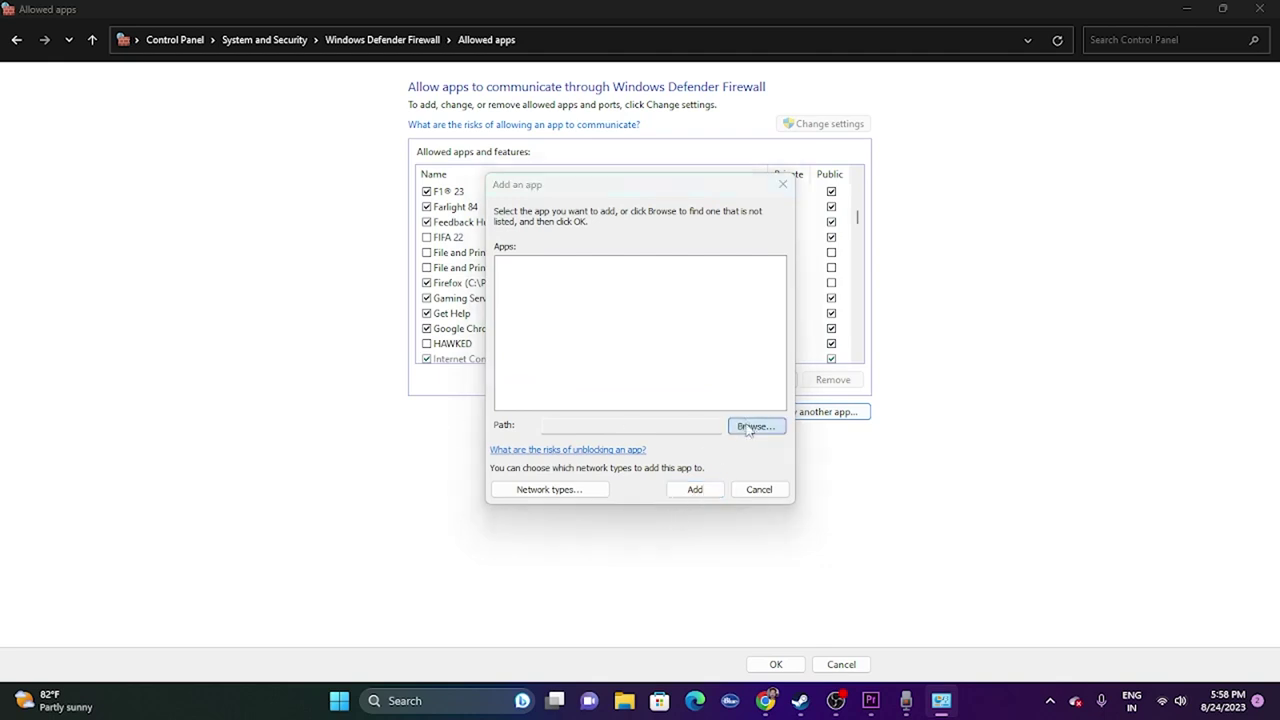
click(745, 426)
click(548, 481)
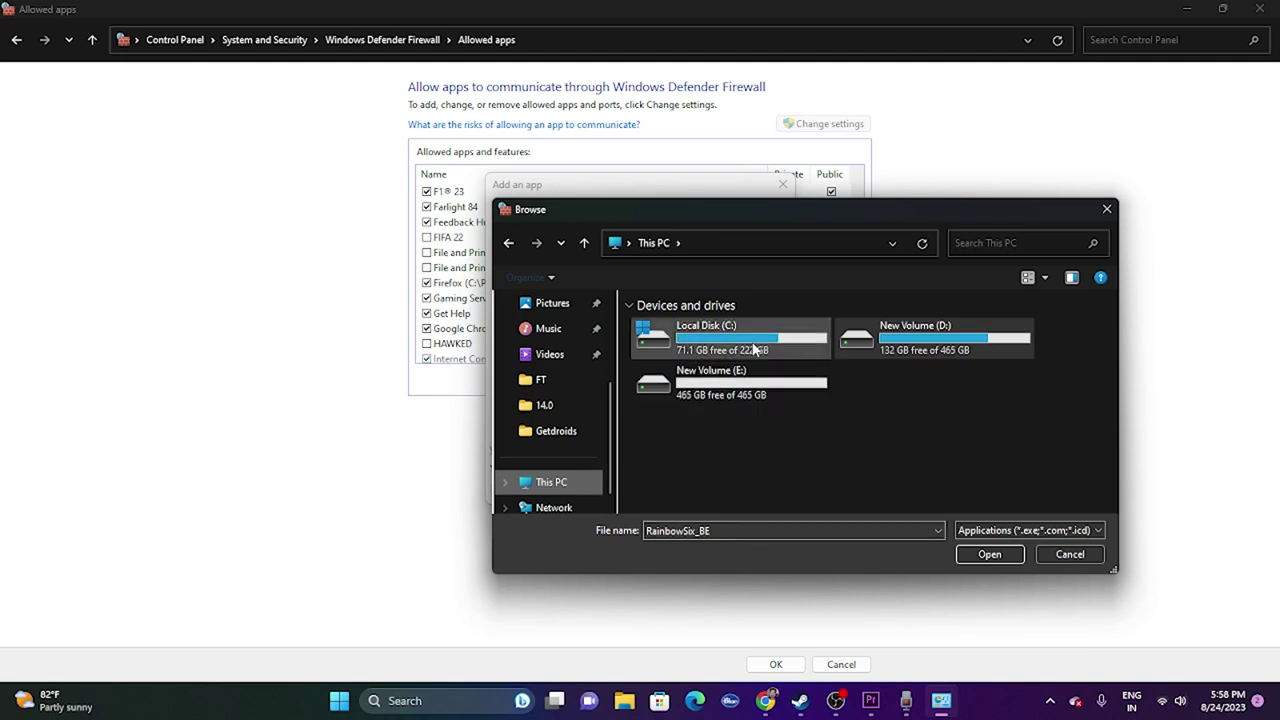
double_click(866, 340)
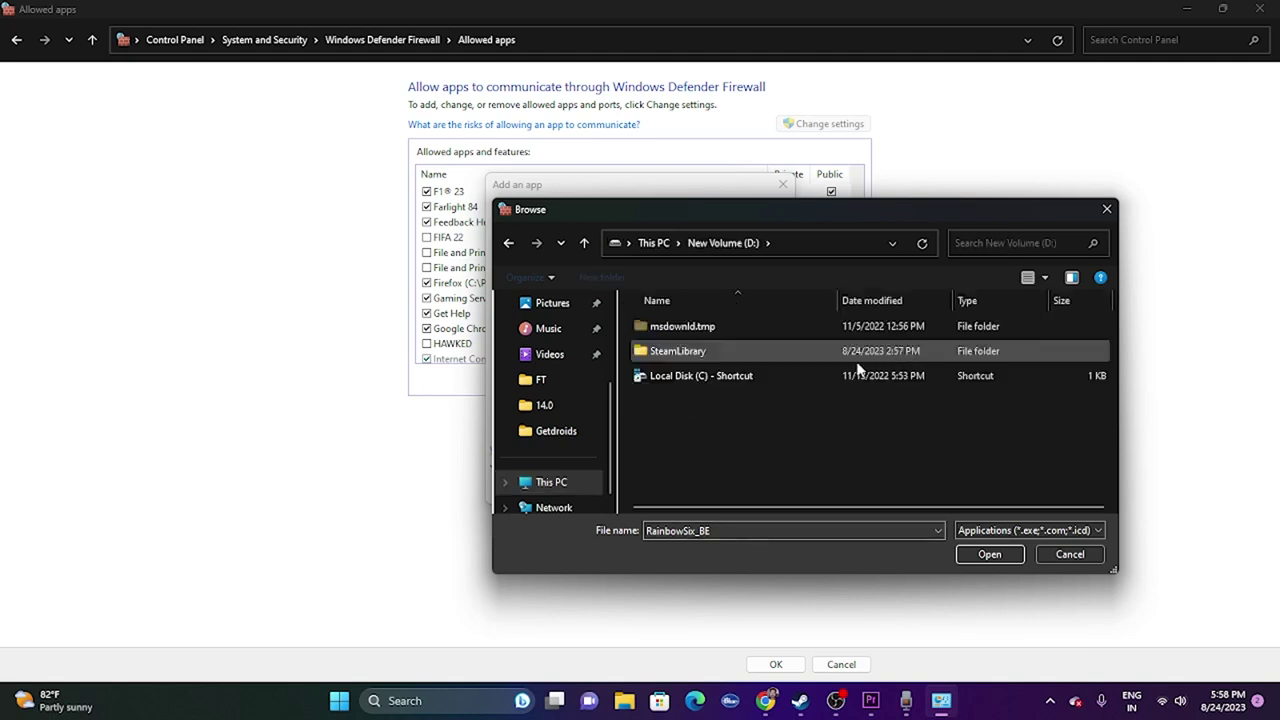
double_click(852, 354)
double_click(688, 326)
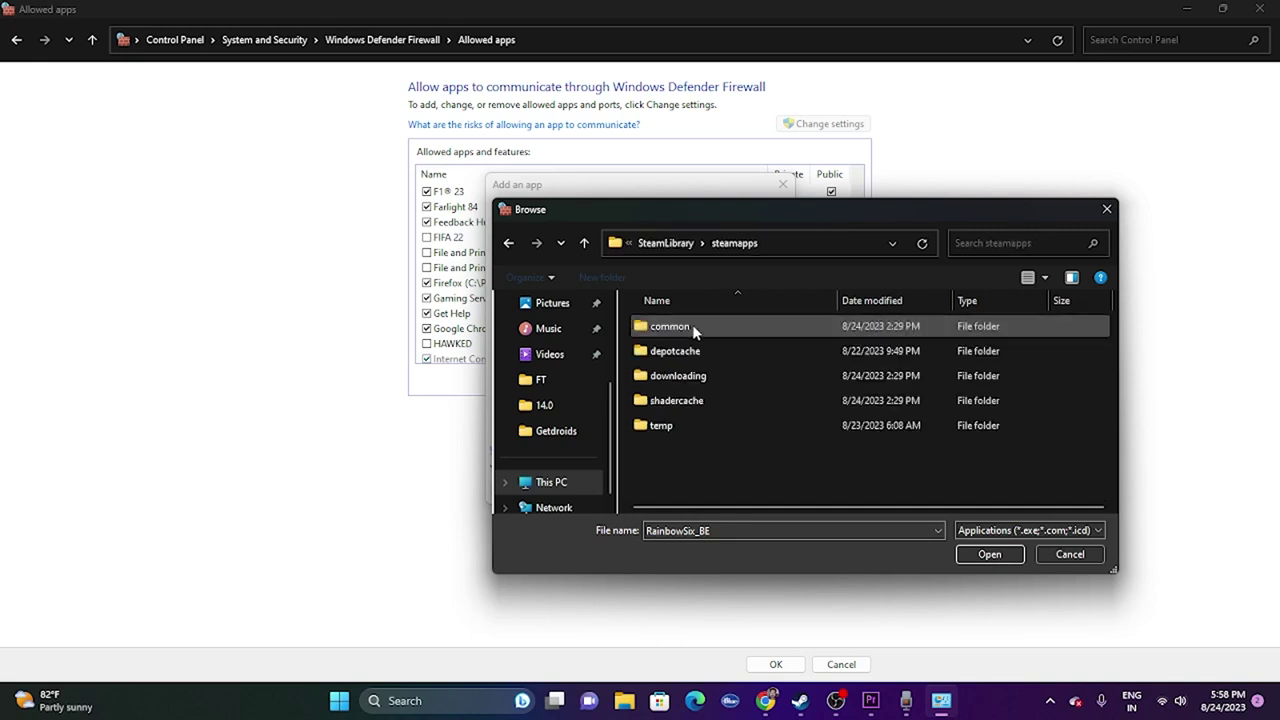
double_click(692, 328)
scroll(716, 368, down, 1)
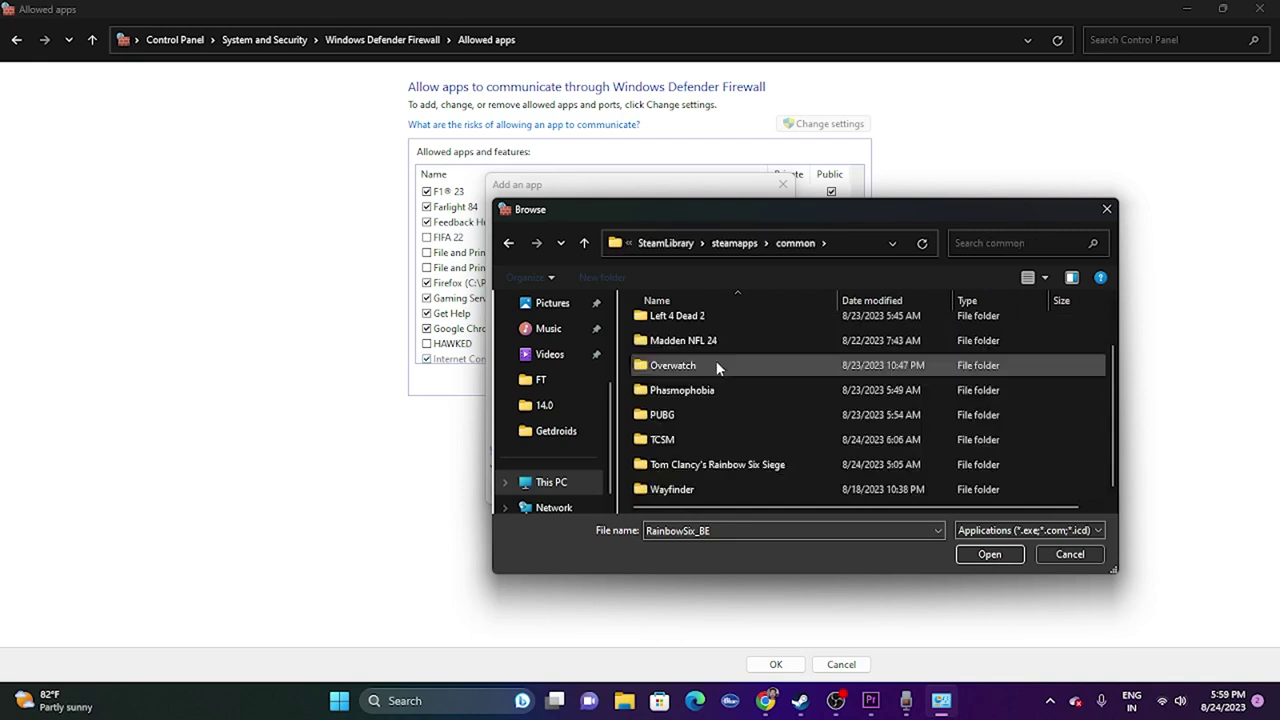
click(506, 246)
click(506, 246)
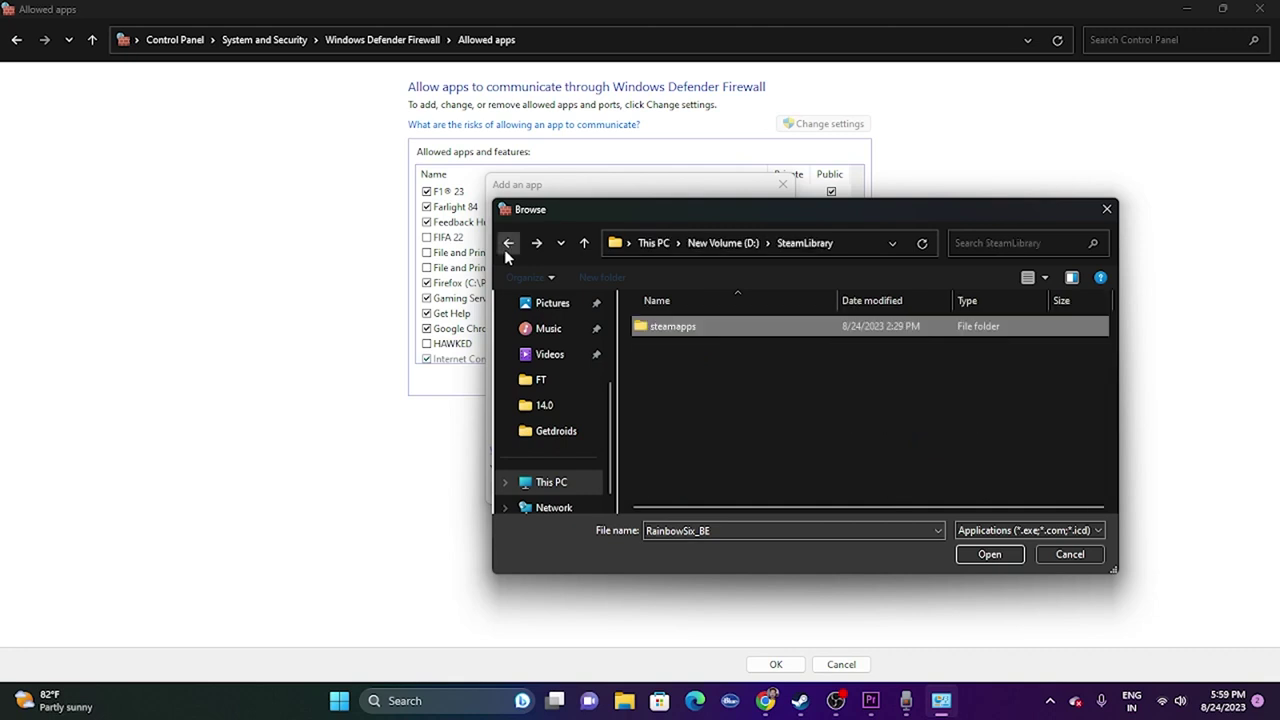
click(507, 245)
click(508, 245)
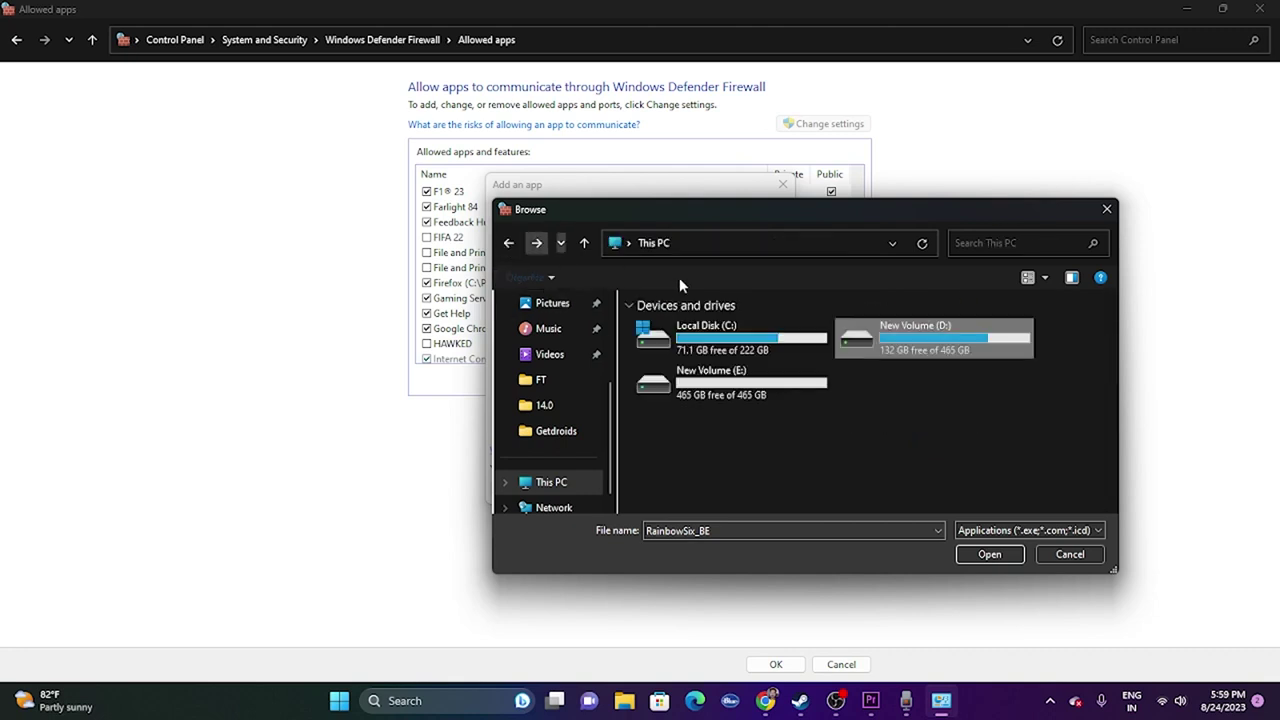
Browse to C:\Program Files (x86)\Steam\steamapps\common\Farlight 84, then cancel both dialogs.
double_click(705, 343)
scroll(700, 380, down, 2)
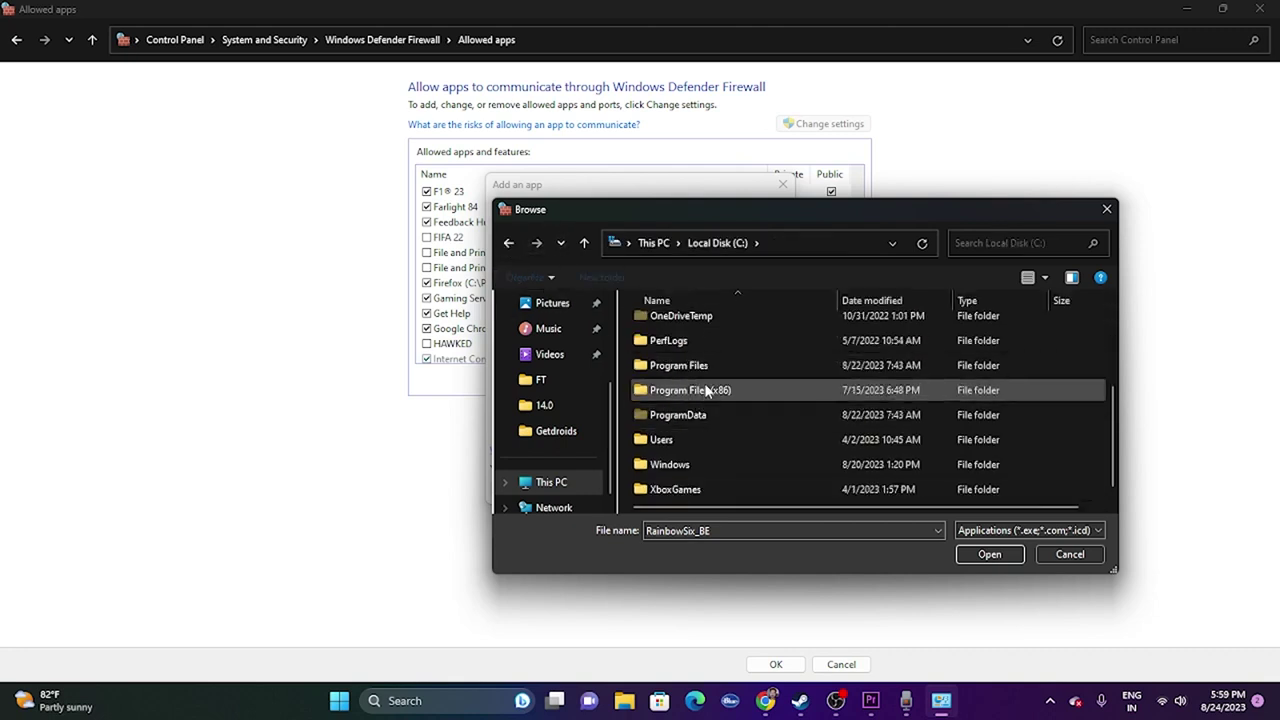
double_click(706, 390)
scroll(704, 377, down, 7)
double_click(686, 404)
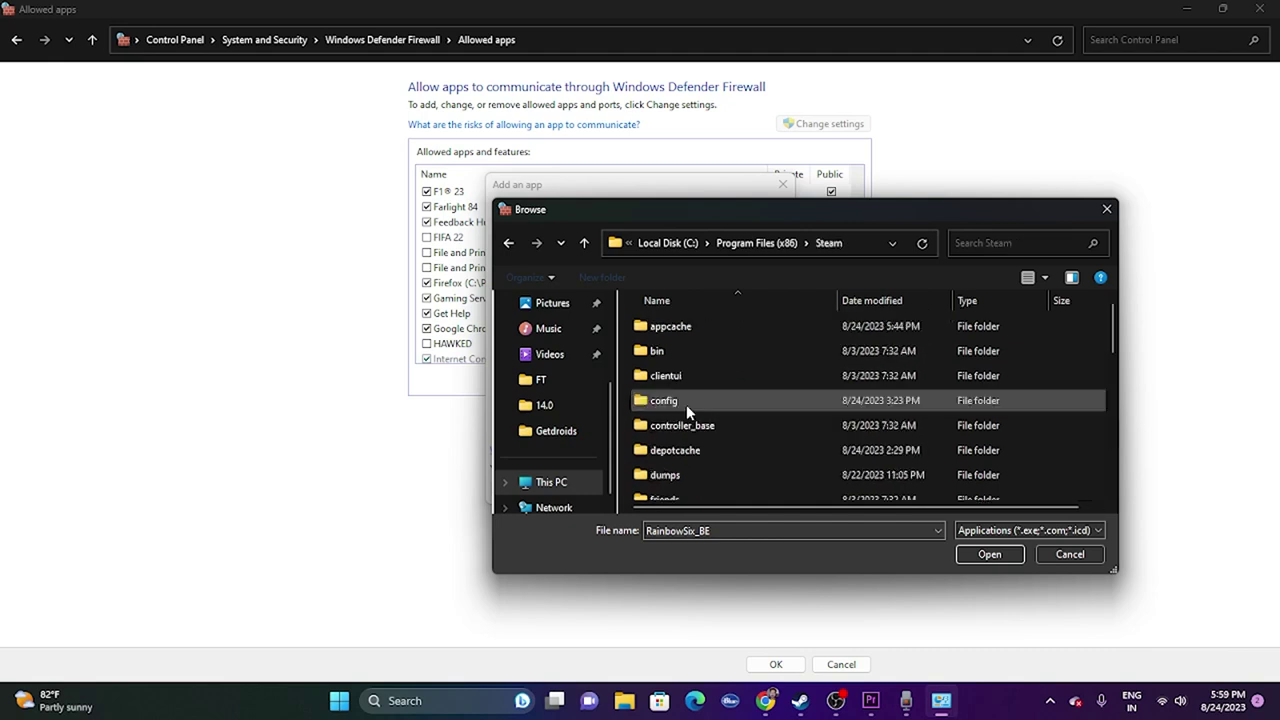
scroll(688, 395, down, 5)
double_click(688, 367)
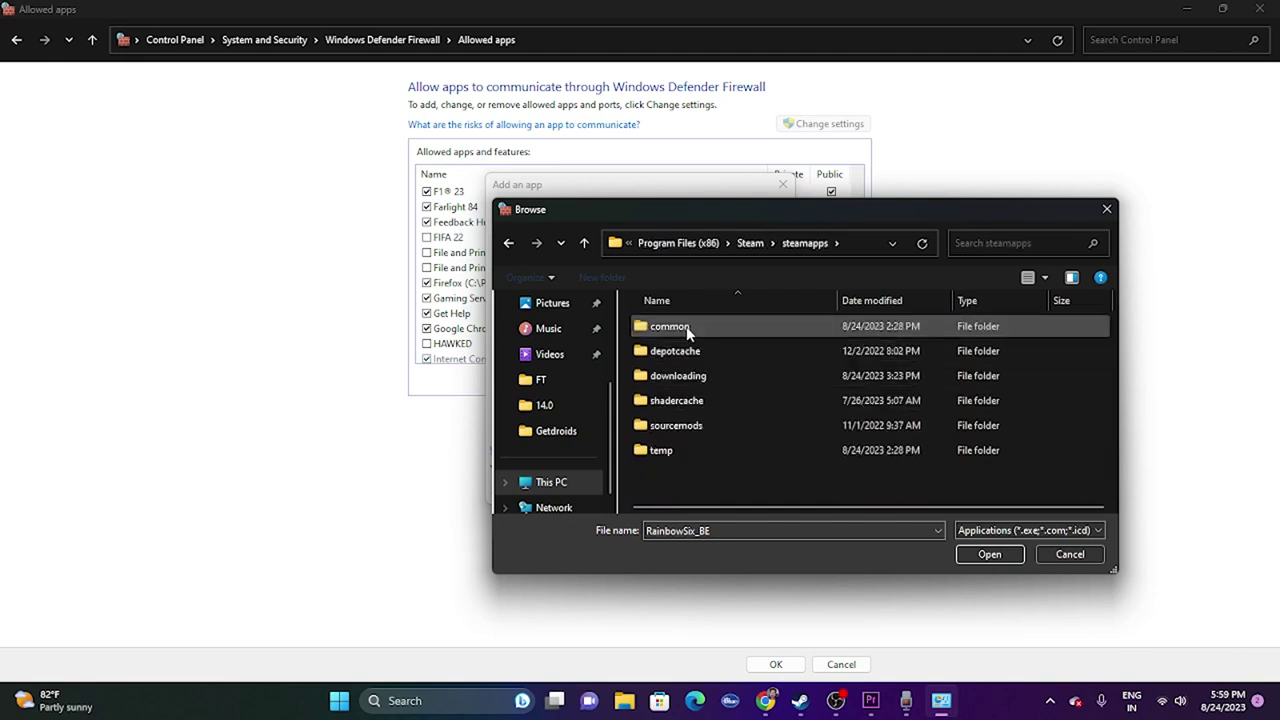
double_click(686, 326)
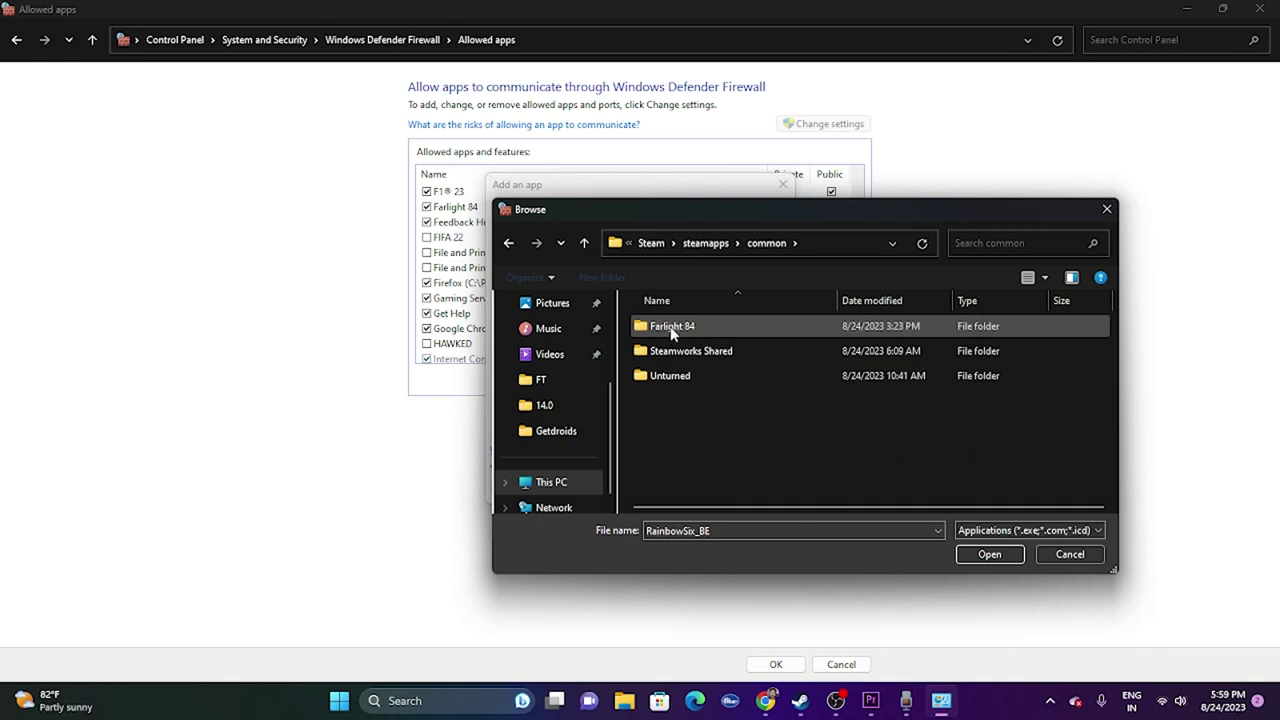
double_click(715, 329)
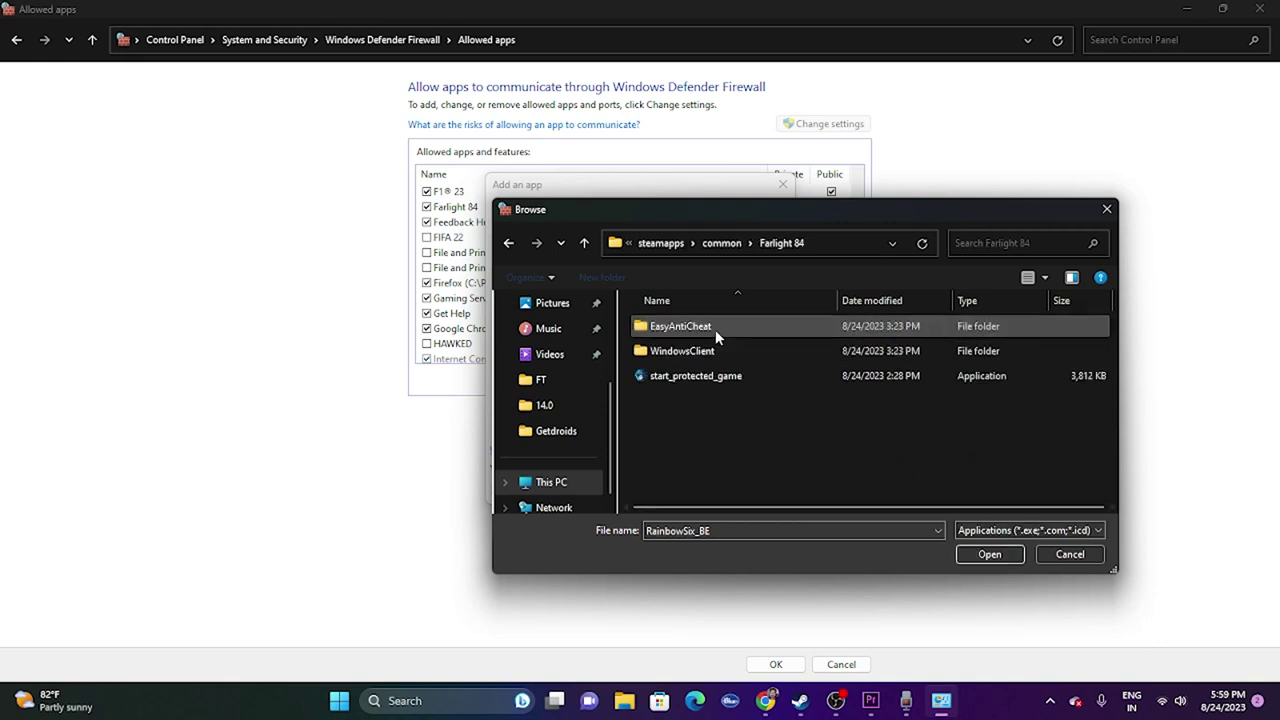
click(1069, 554)
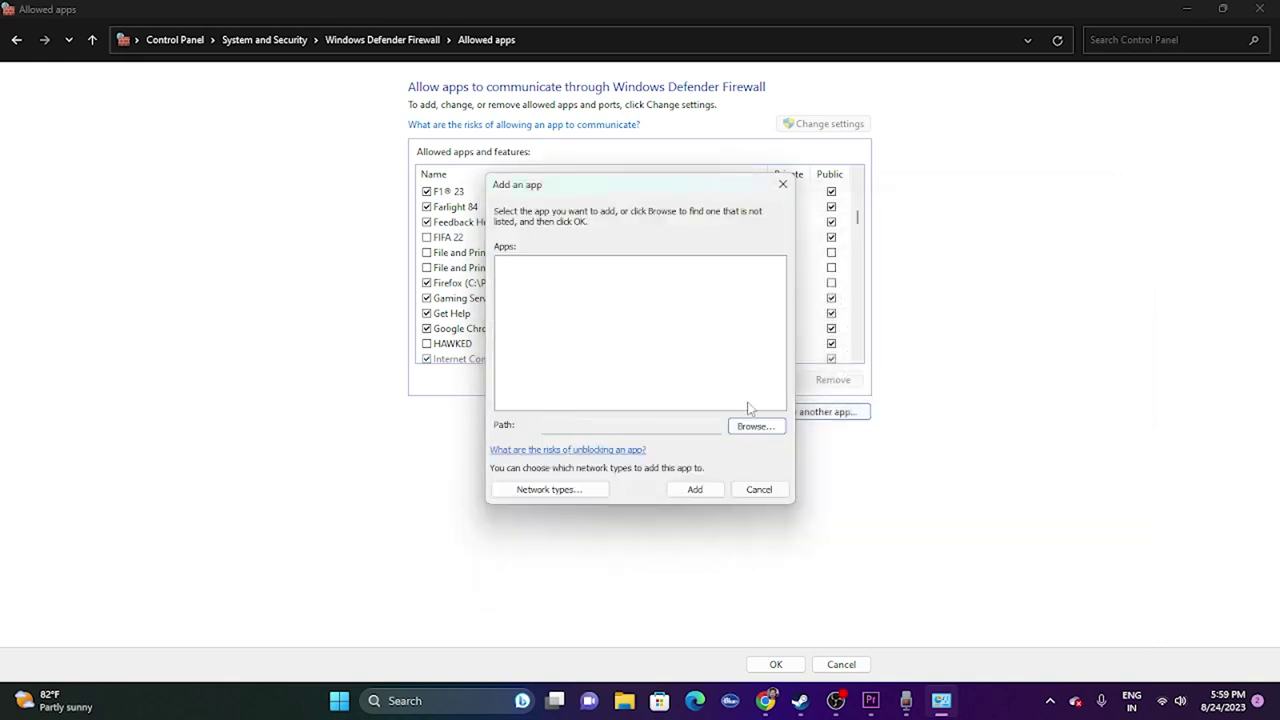
click(758, 489)
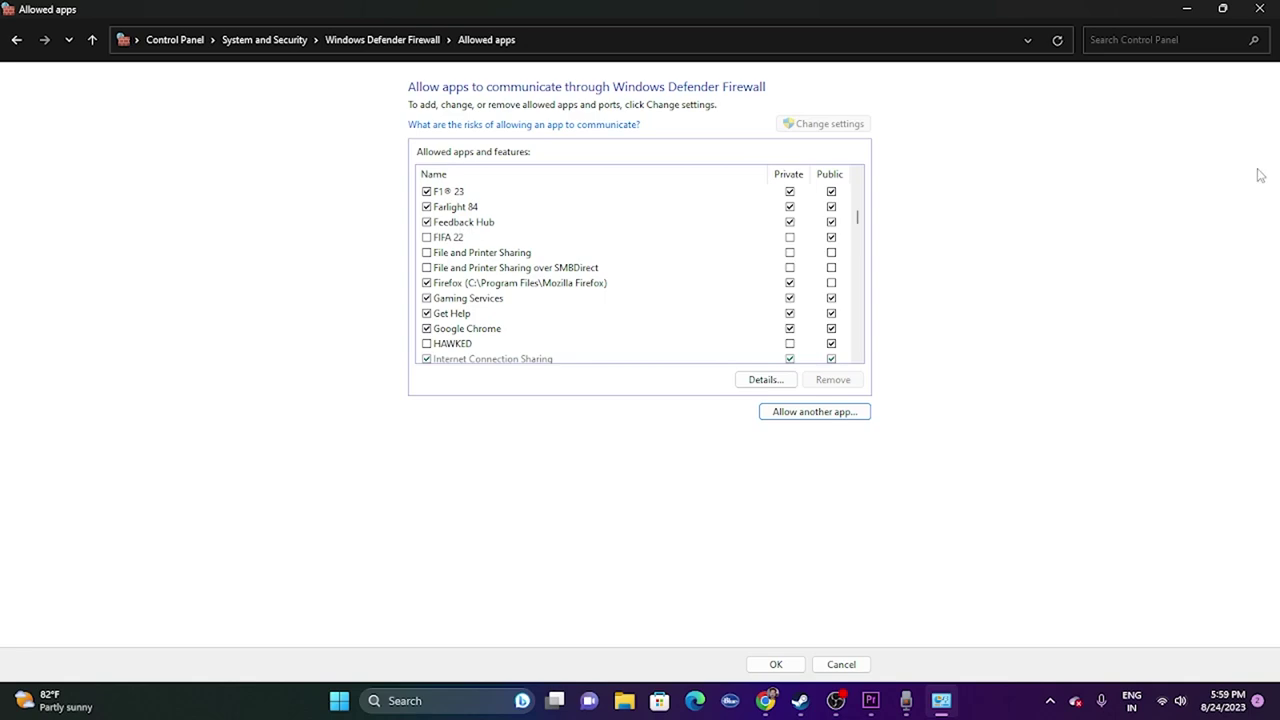
Close the firewall Allowed apps window and return to Steam's Farlight 84 page.
click(1261, 12)
click(817, 700)
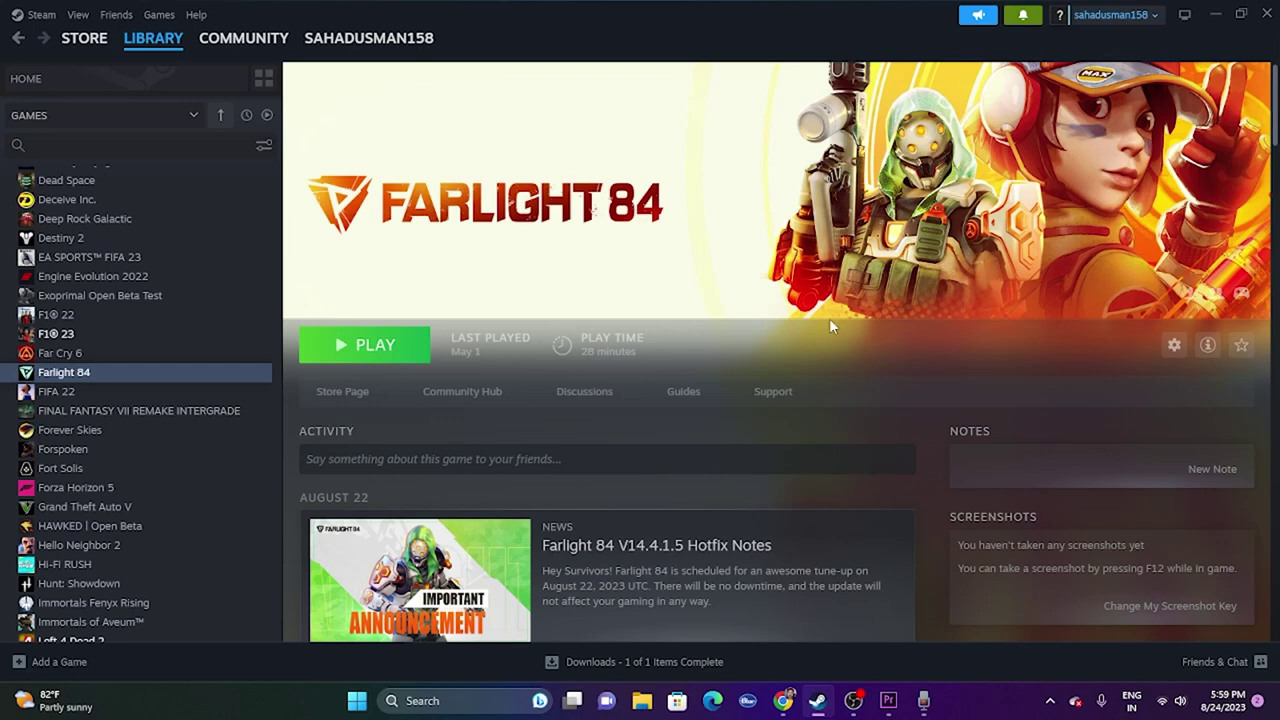
In System Configuration's Services tab, Disable all, tick Hide all Microsoft services, and apply.
click(1213, 16)
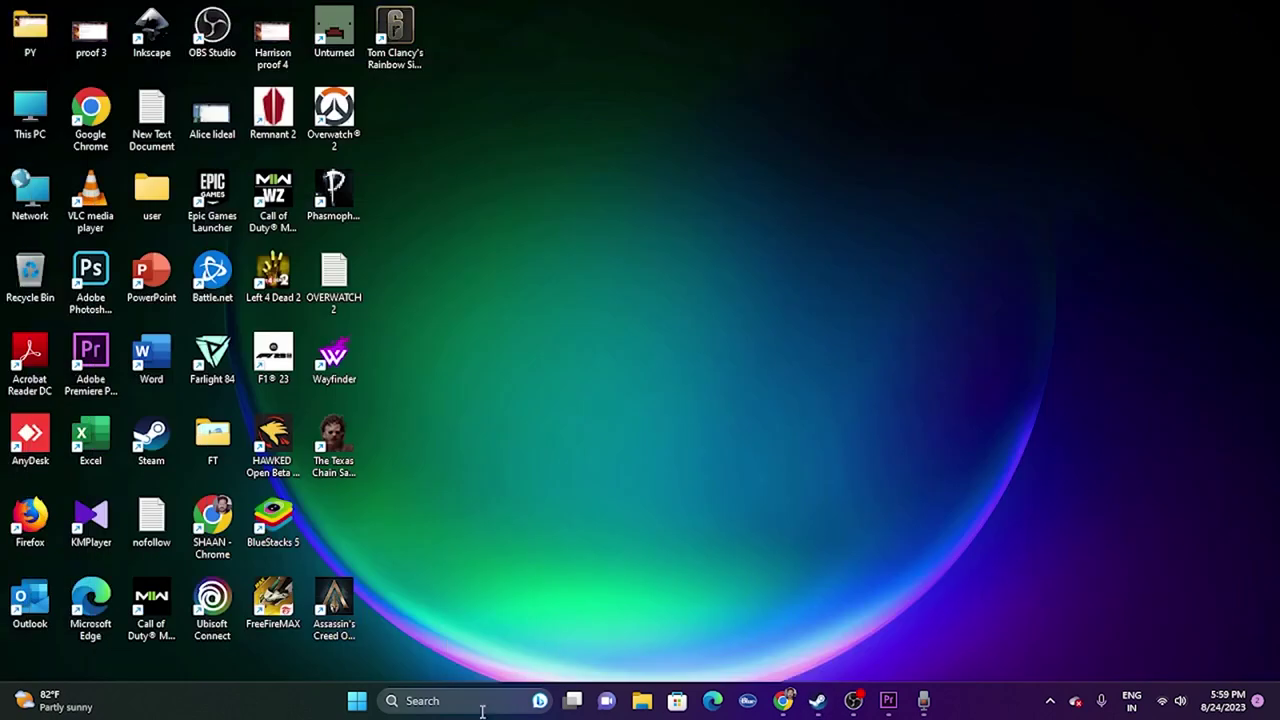
click(462, 705)
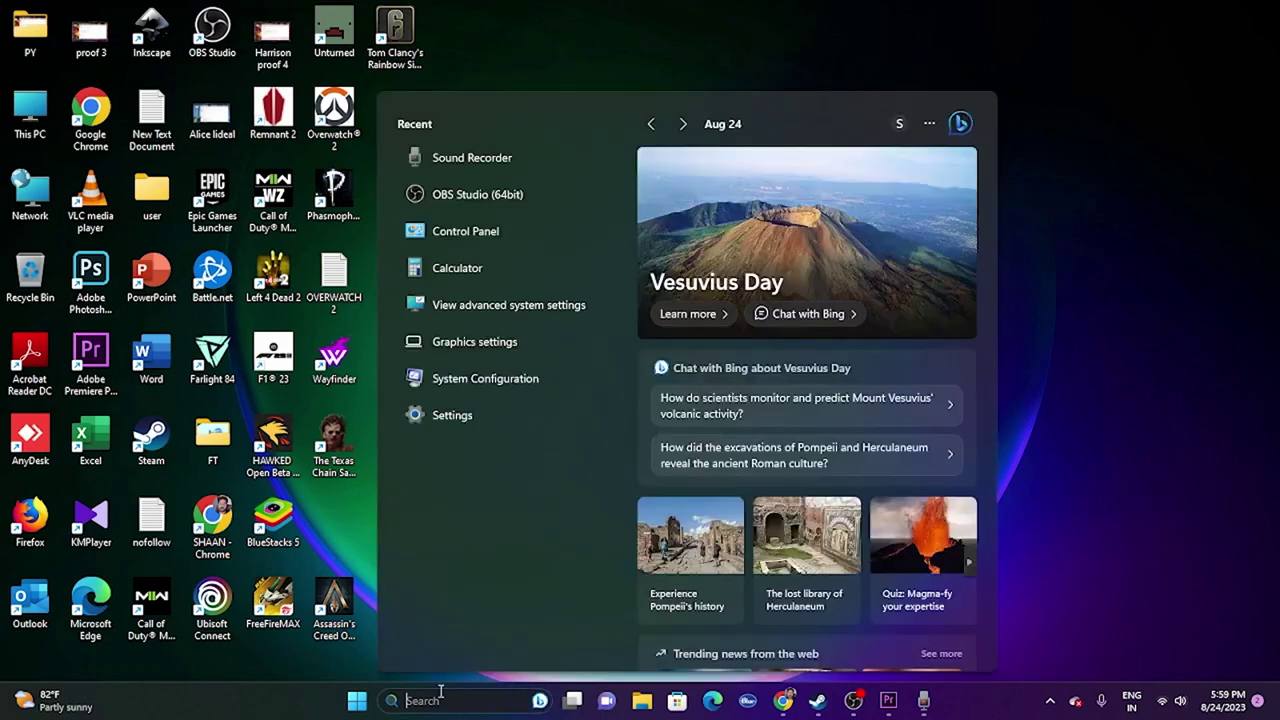
click(517, 375)
click(522, 224)
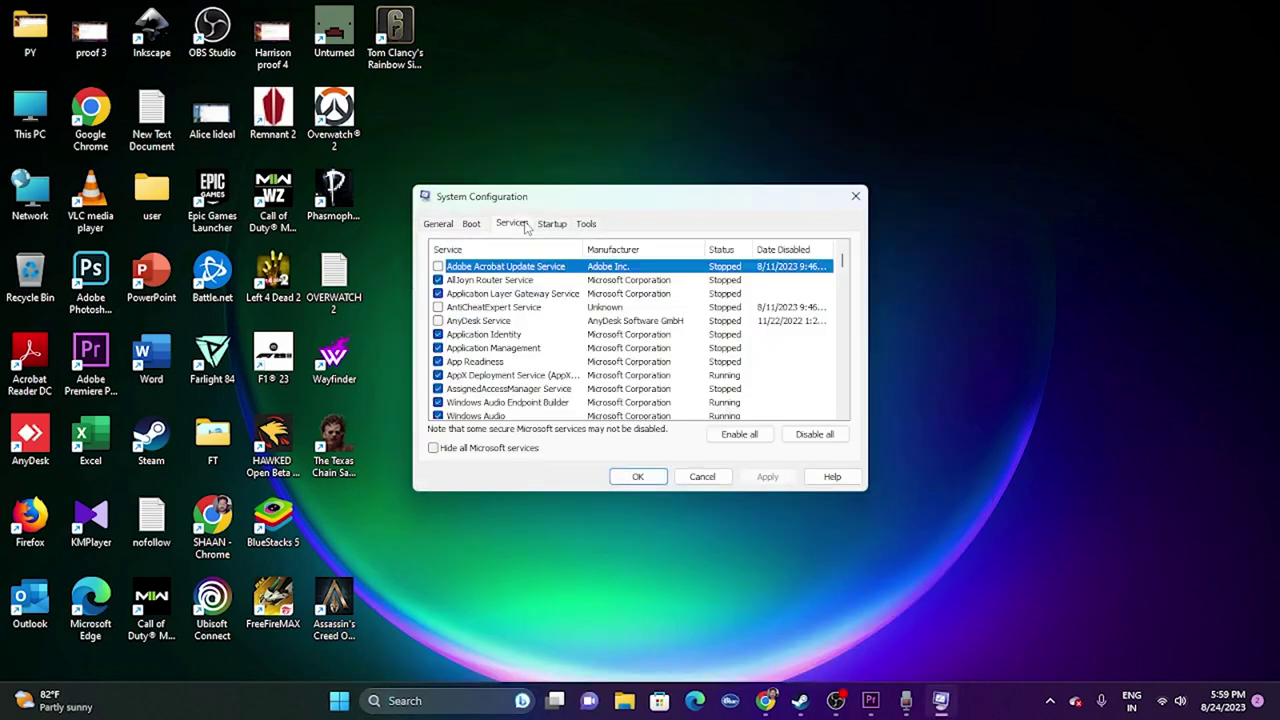
click(812, 434)
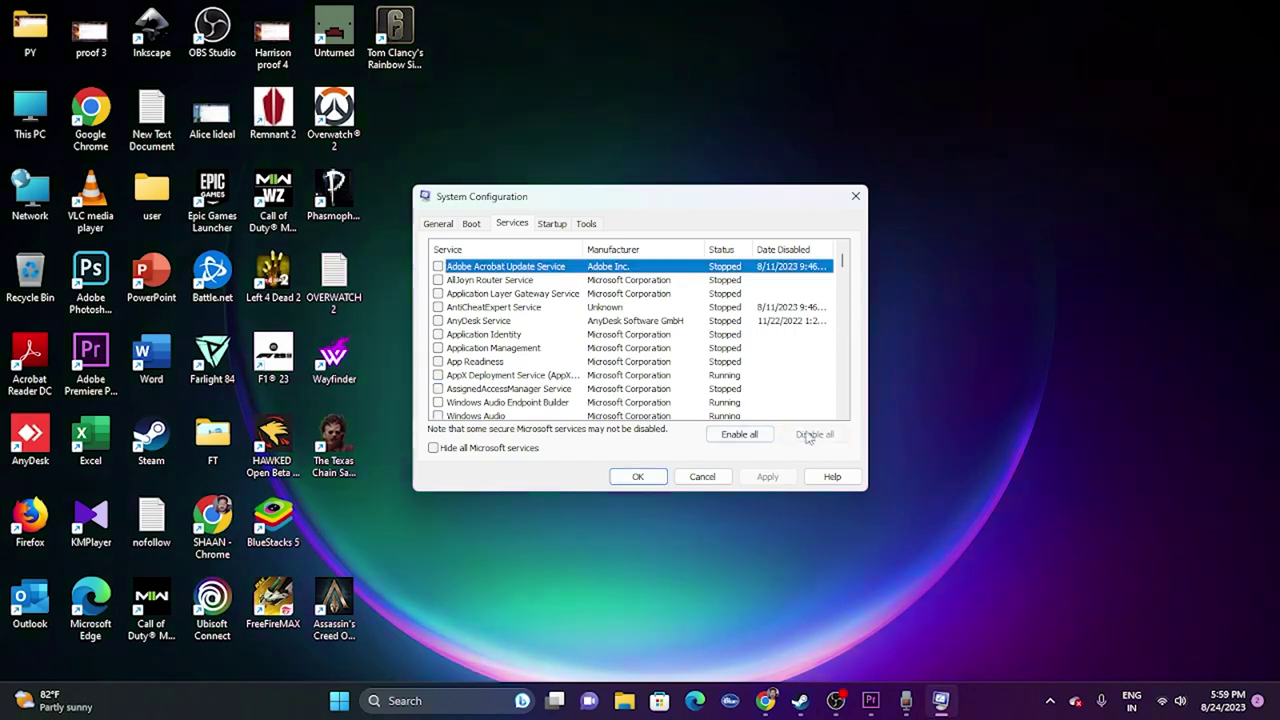
click(452, 450)
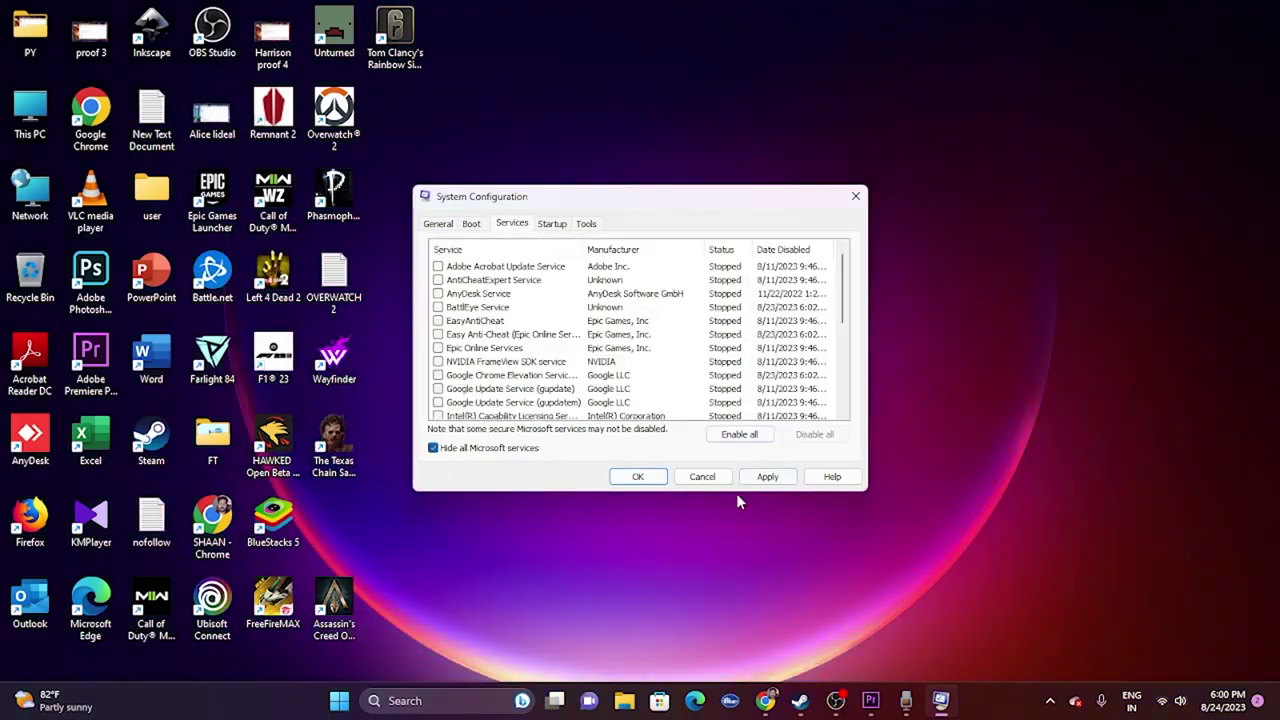
click(765, 478)
click(640, 478)
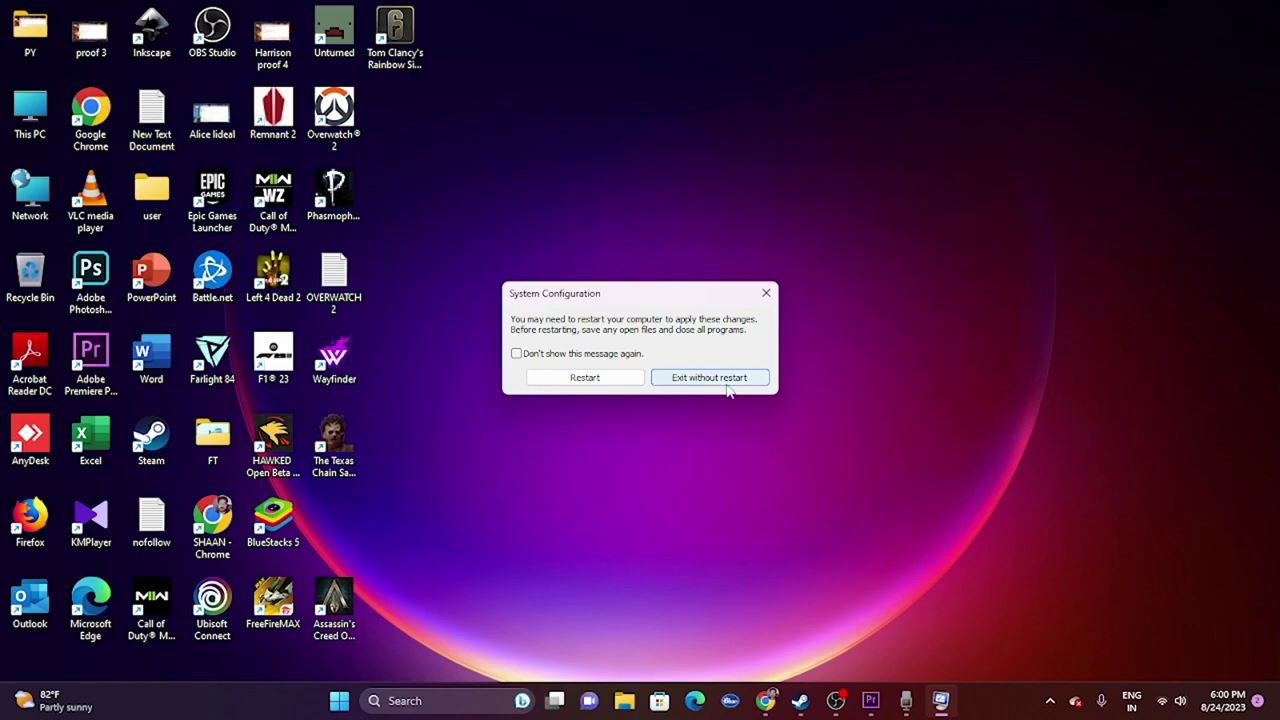
click(836, 700)
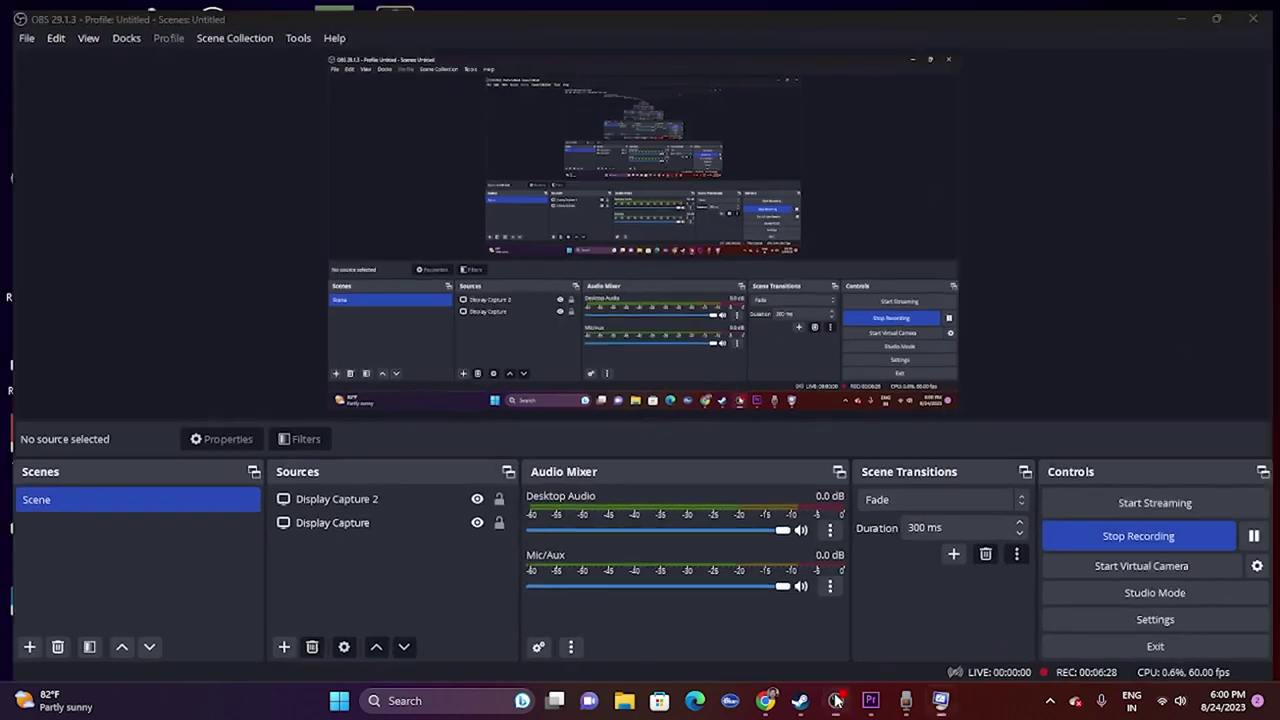
Dismiss the restart prompt without restarting and bring Steam back up.
click(836, 700)
click(702, 378)
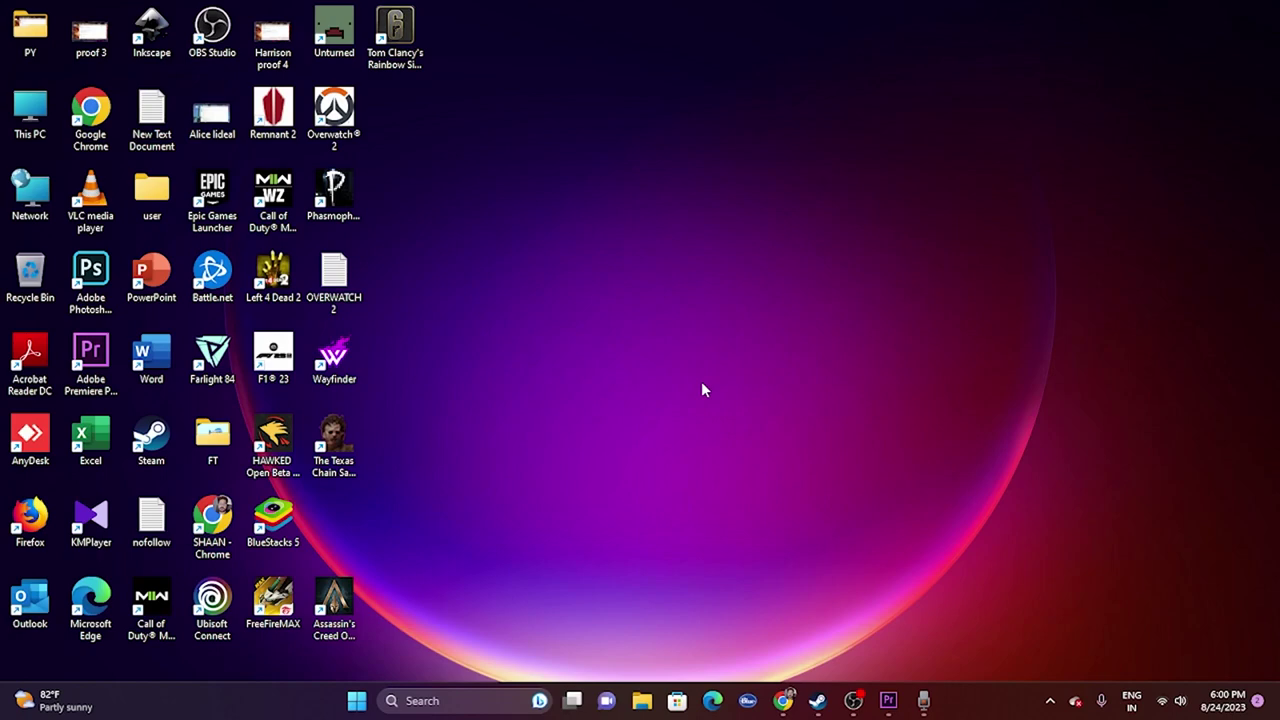
click(818, 700)
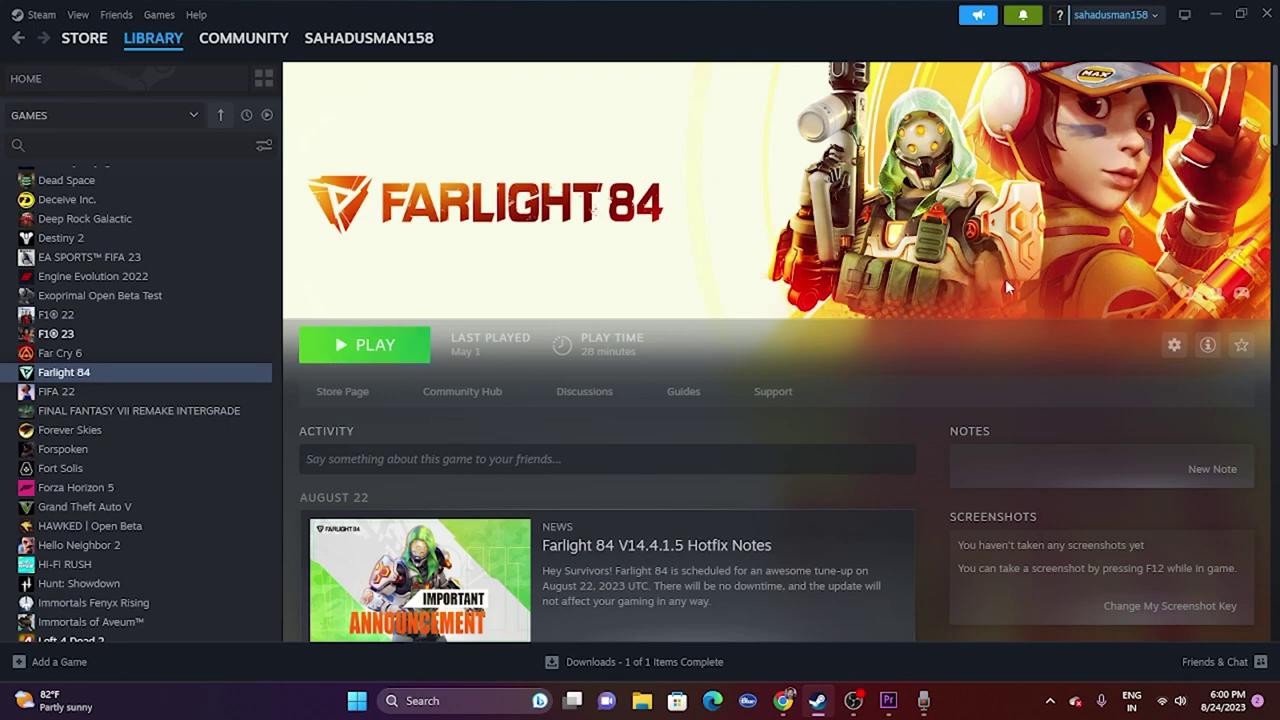
Enter -dx12 as Farlight 84's launch options in its Steam Properties and close the dialog.
right_click(115, 375)
click(160, 496)
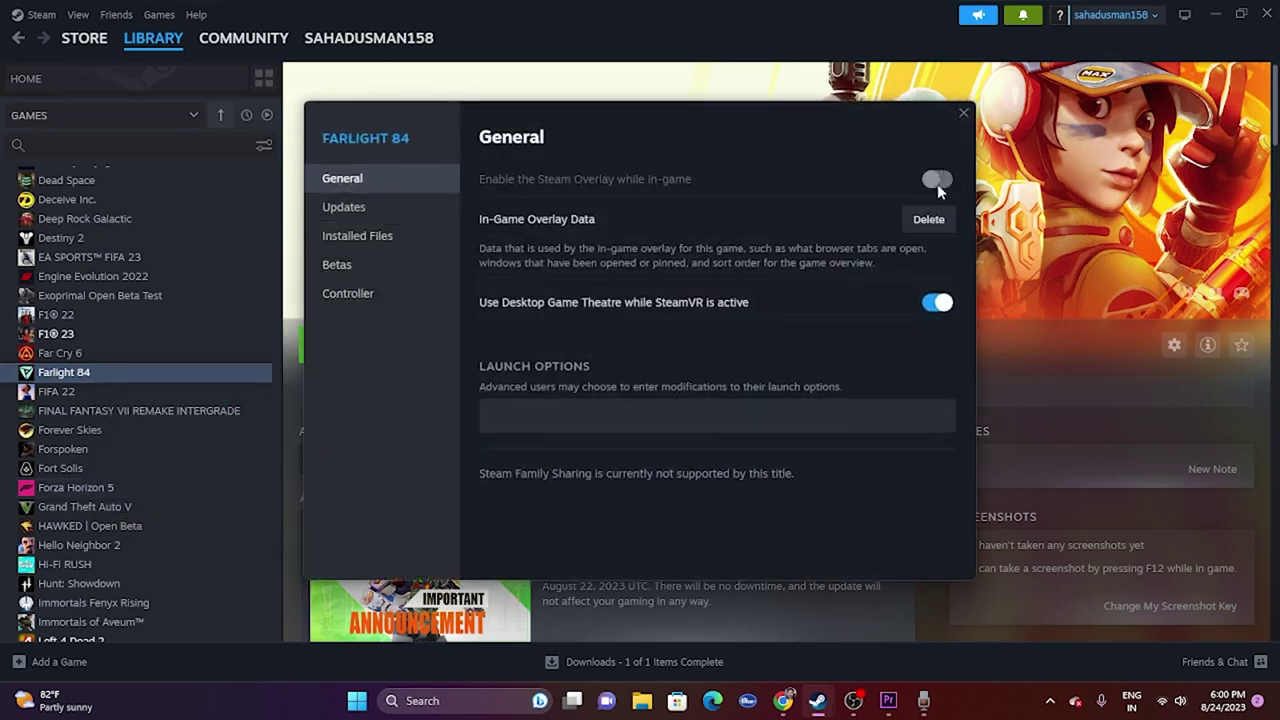
drag(654, 104, 825, 129)
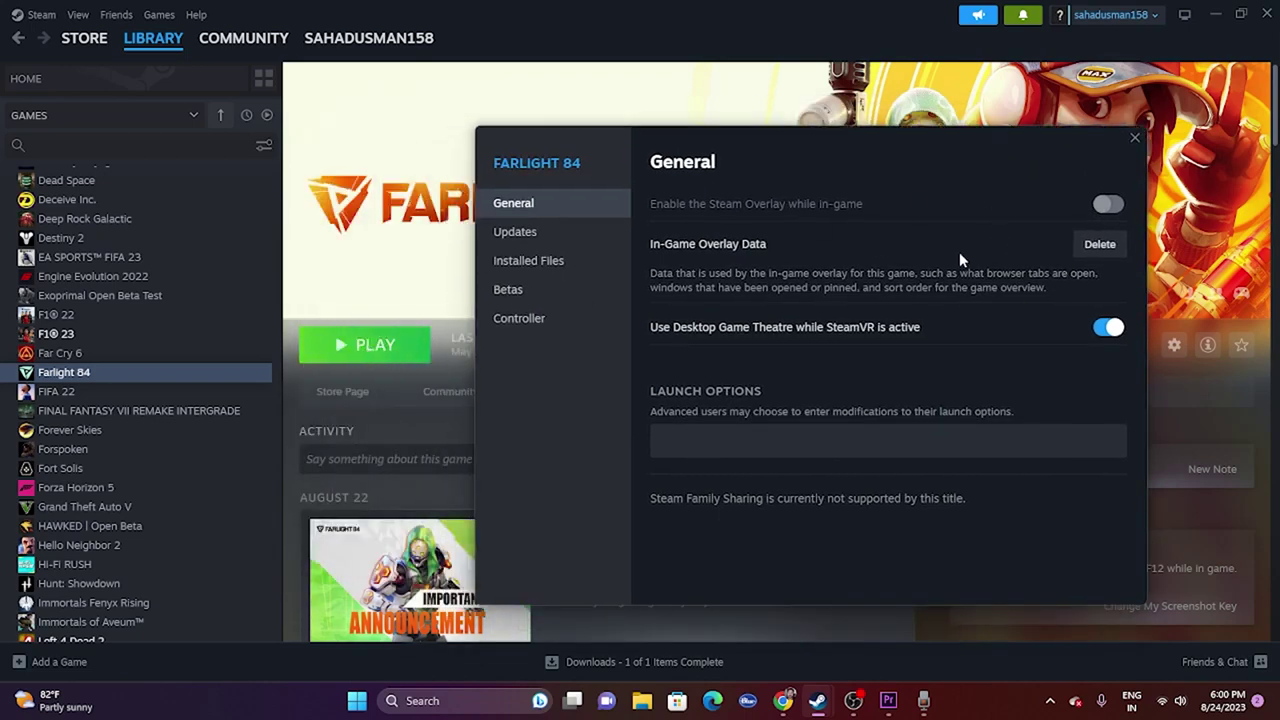
click(688, 440)
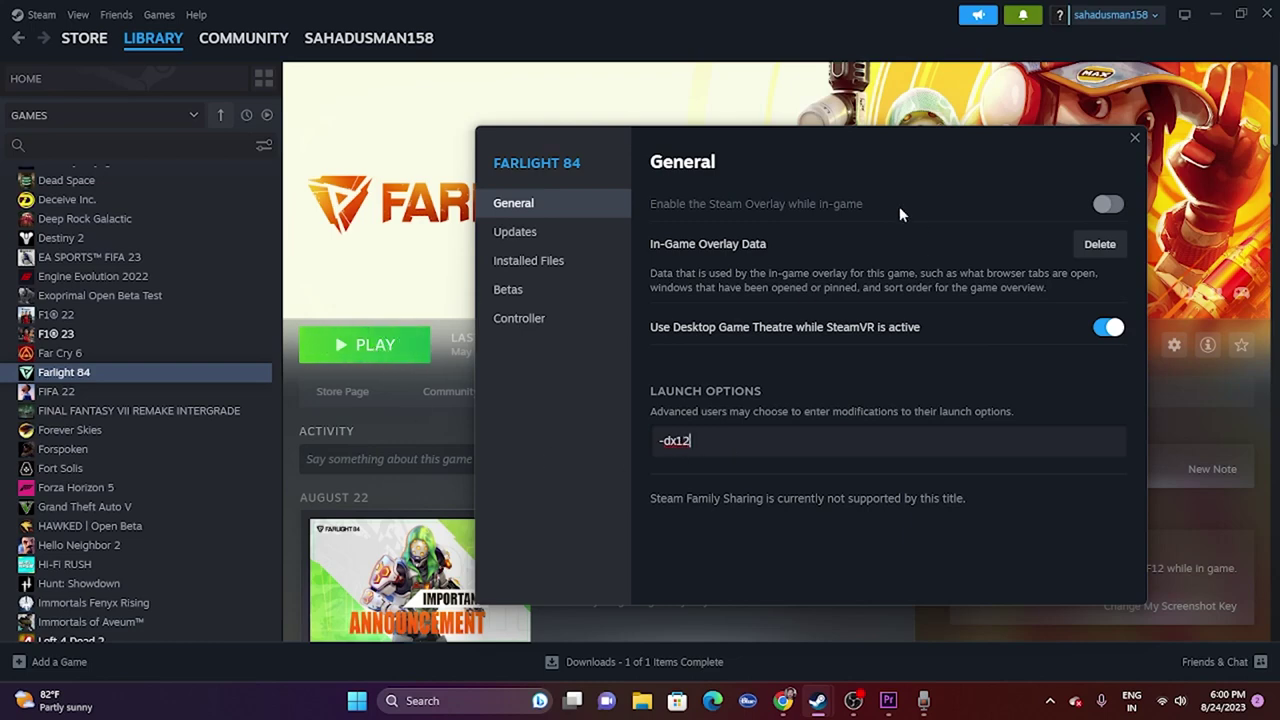
click(1135, 137)
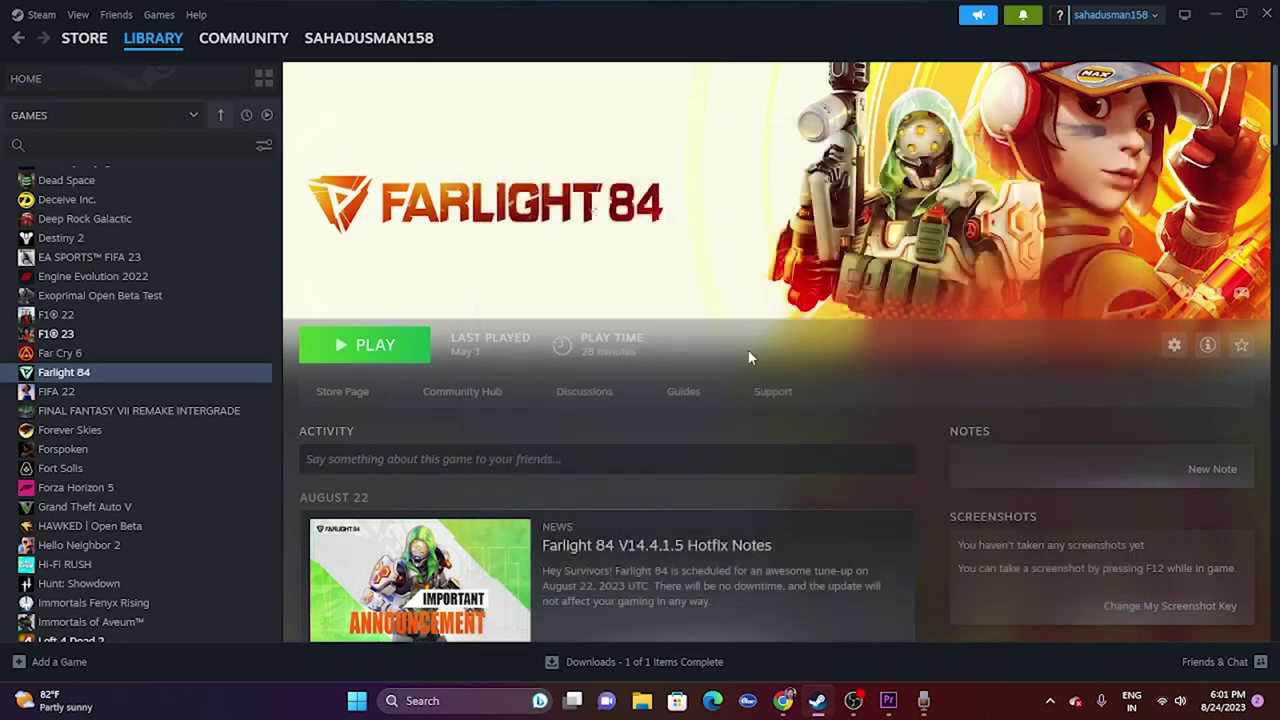
click(786, 700)
Open Task Manager full-screen from the Start menu, scroll through its Processes list, then close it.
click(786, 700)
click(1218, 14)
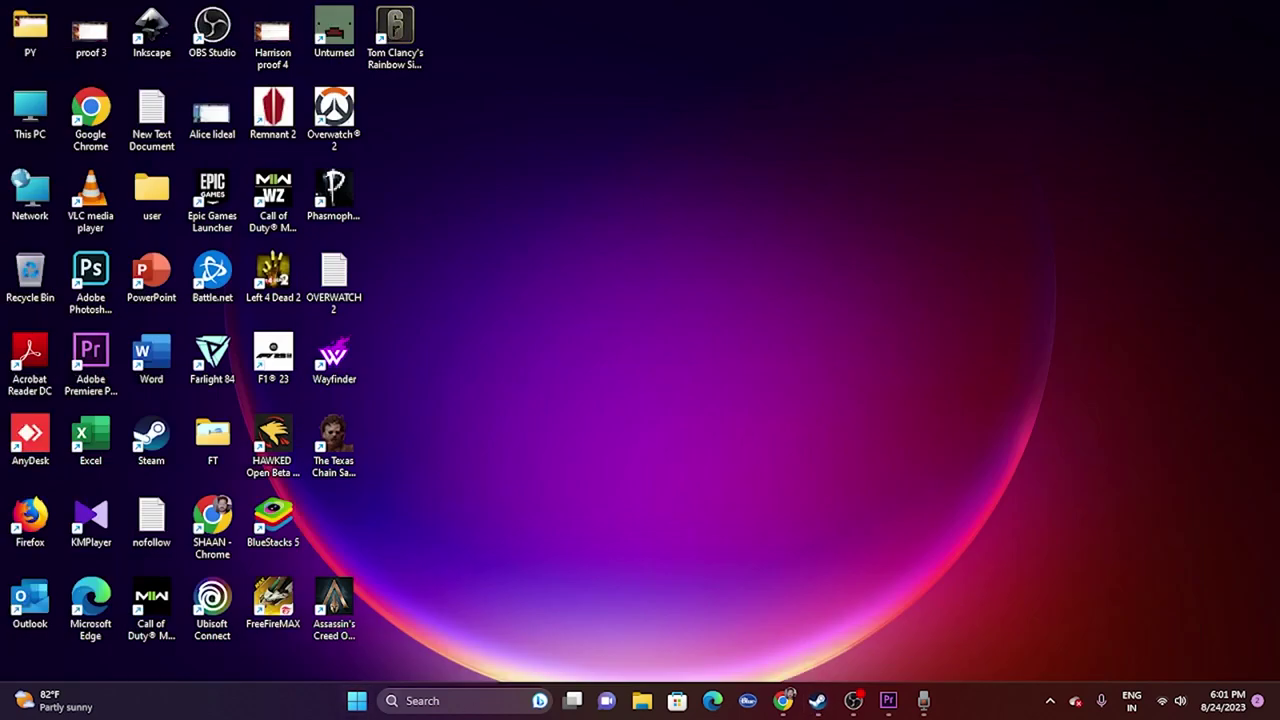
right_click(357, 692)
click(336, 494)
click(349, 11)
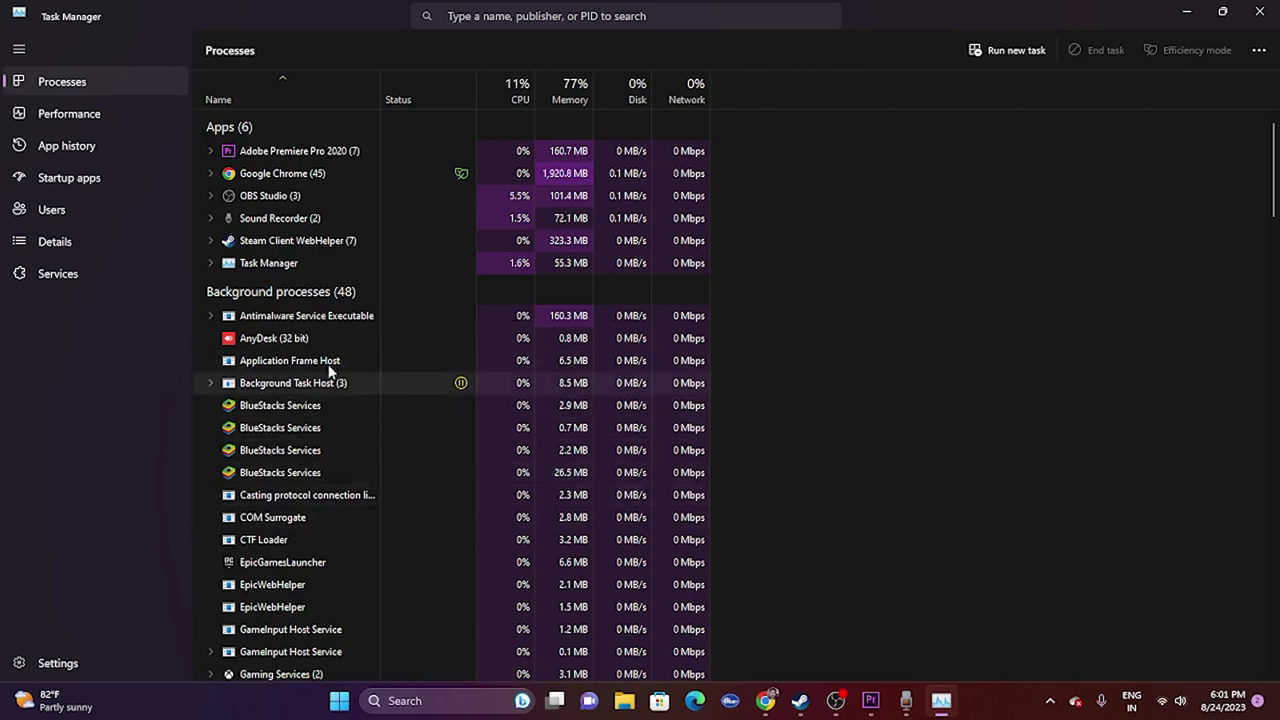
scroll(340, 355, down, 2)
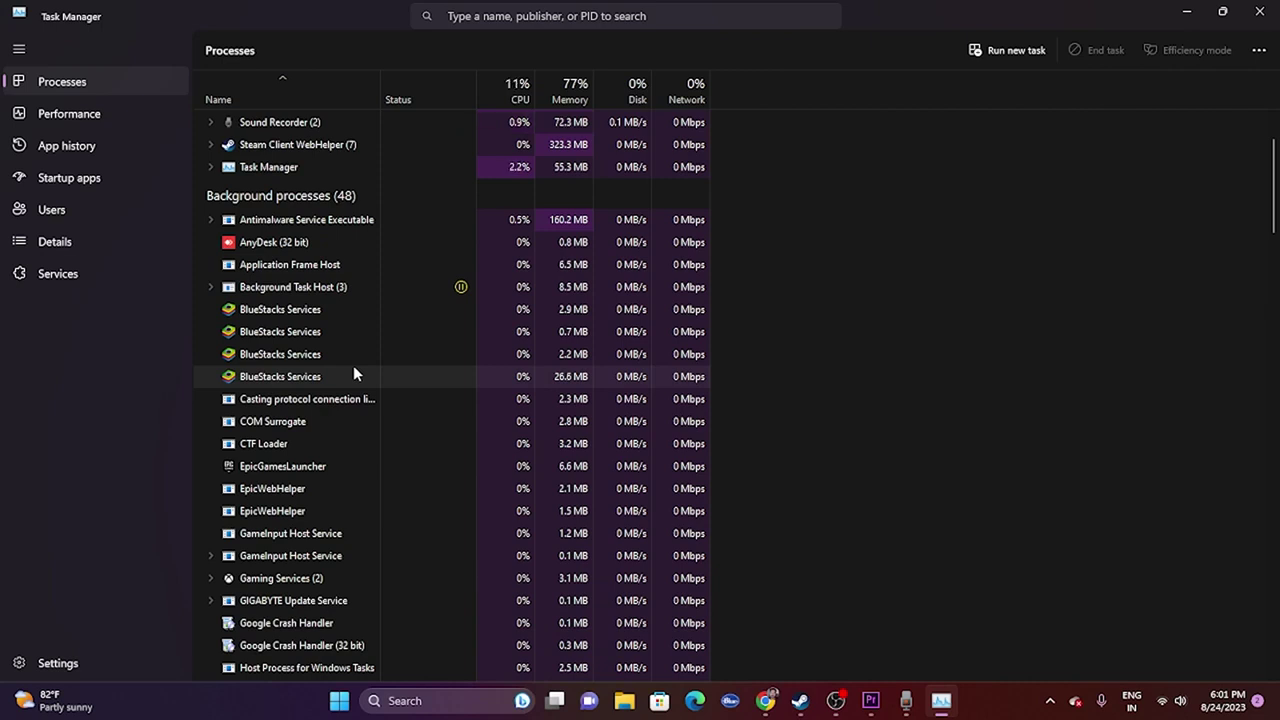
scroll(374, 412, up, 1)
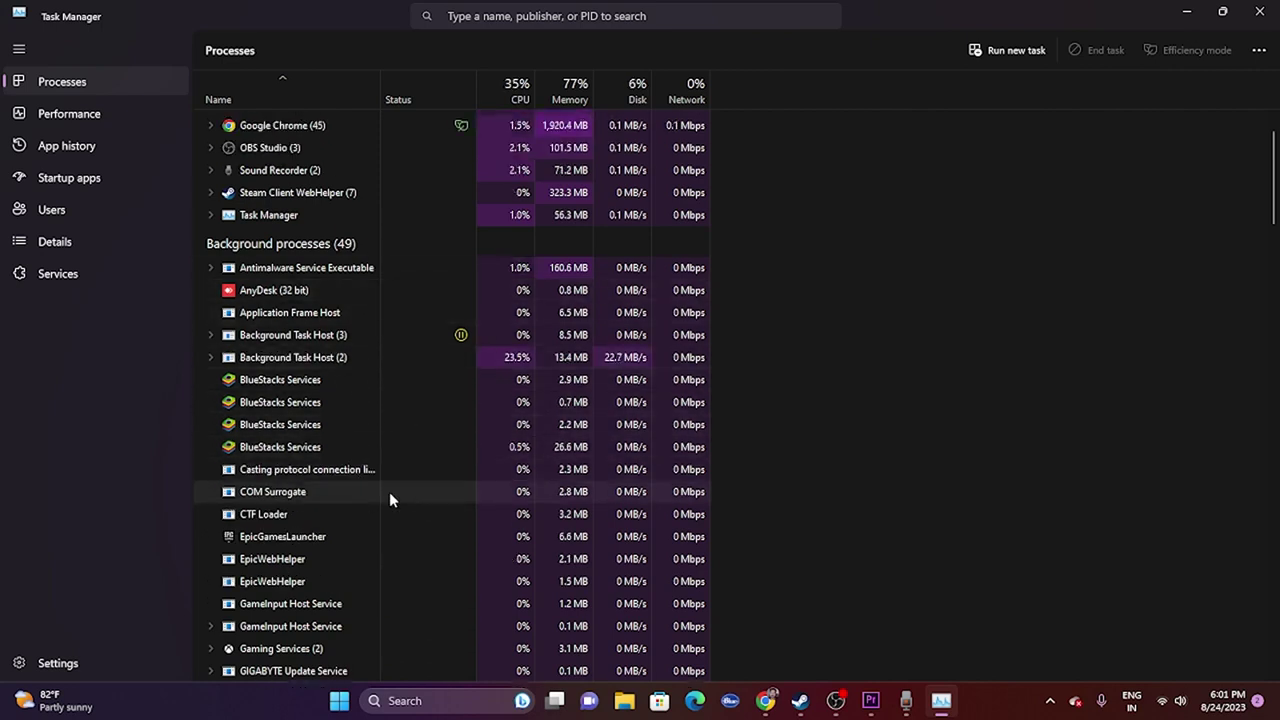
click(1260, 12)
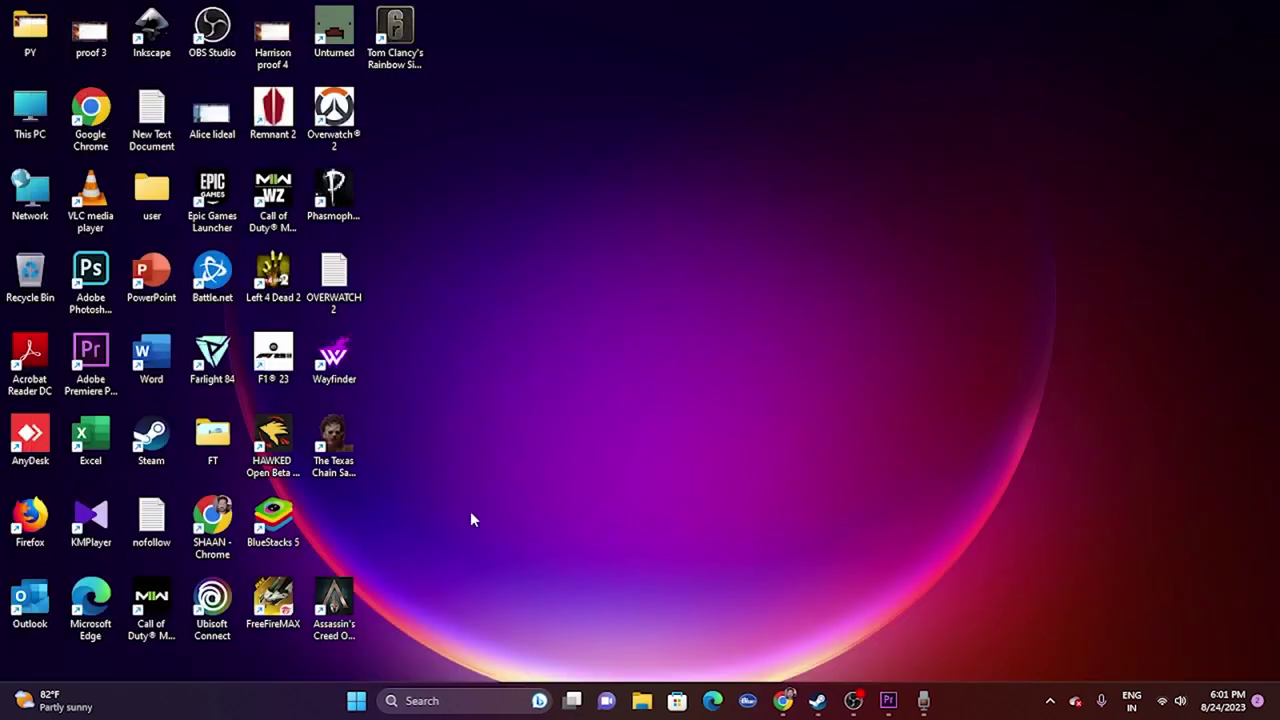
Open Windows Graphics settings from search and start browsing for a desktop app.
click(817, 700)
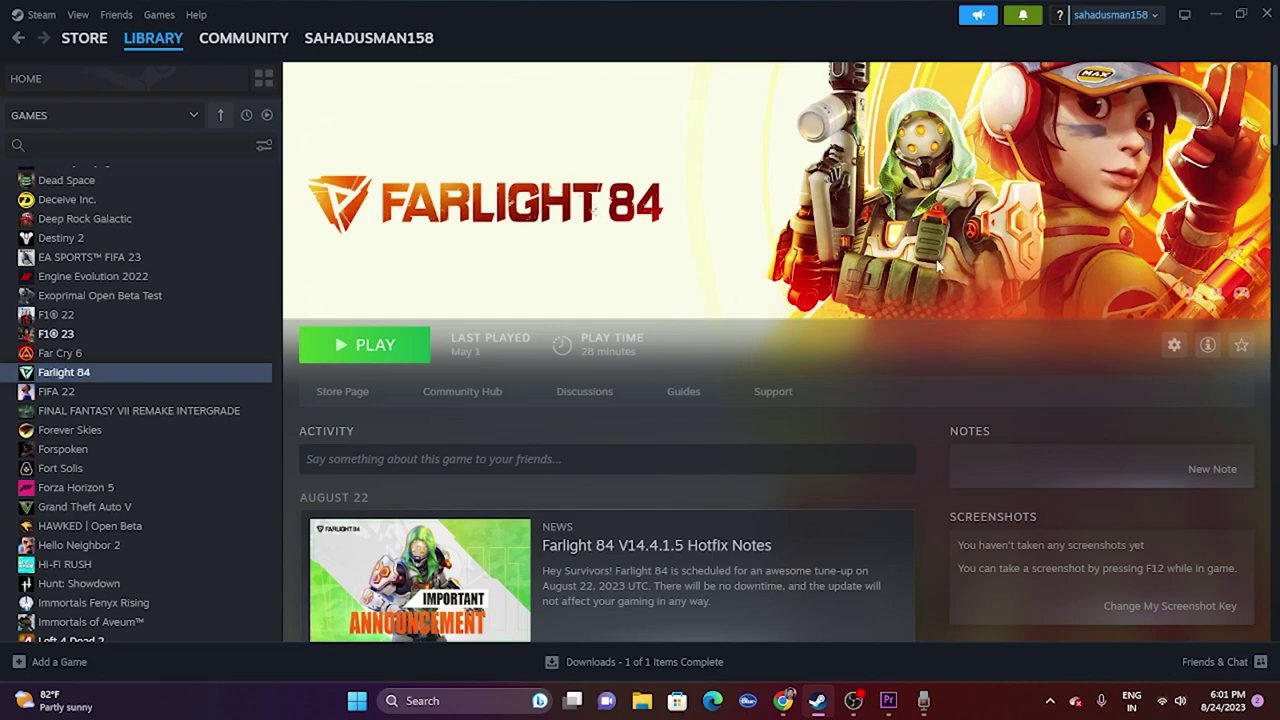
click(1215, 14)
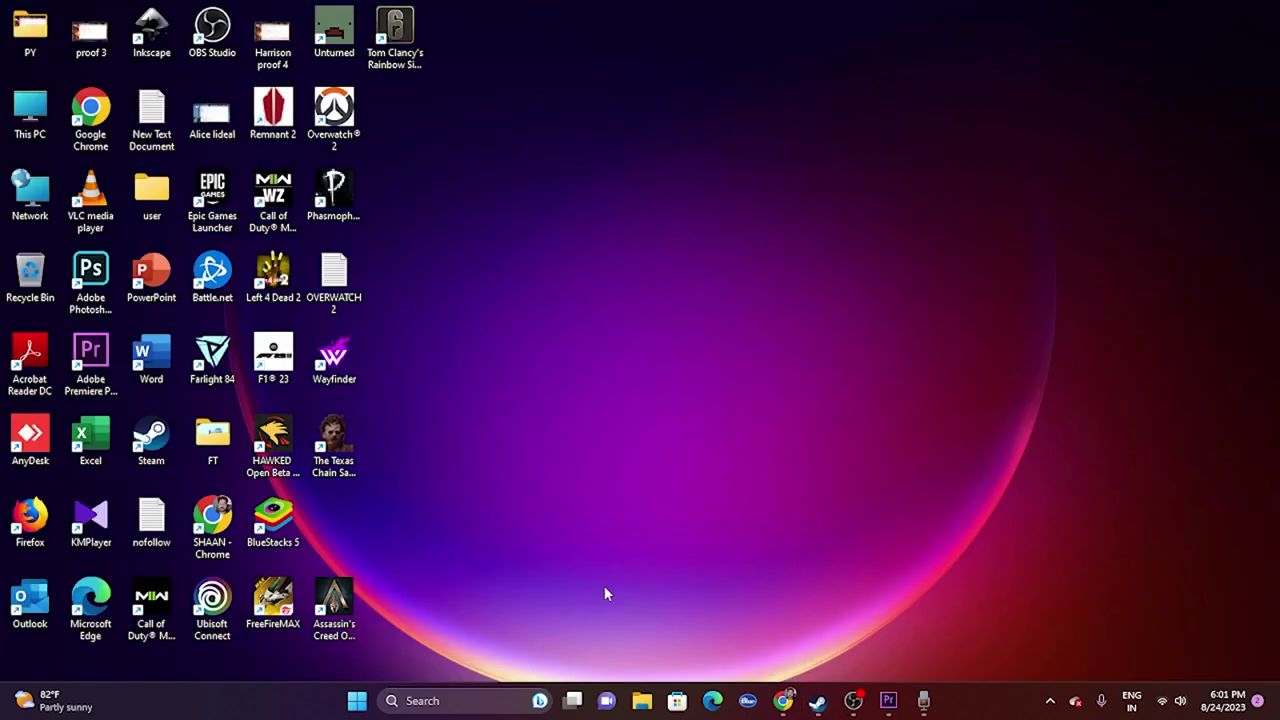
click(460, 697)
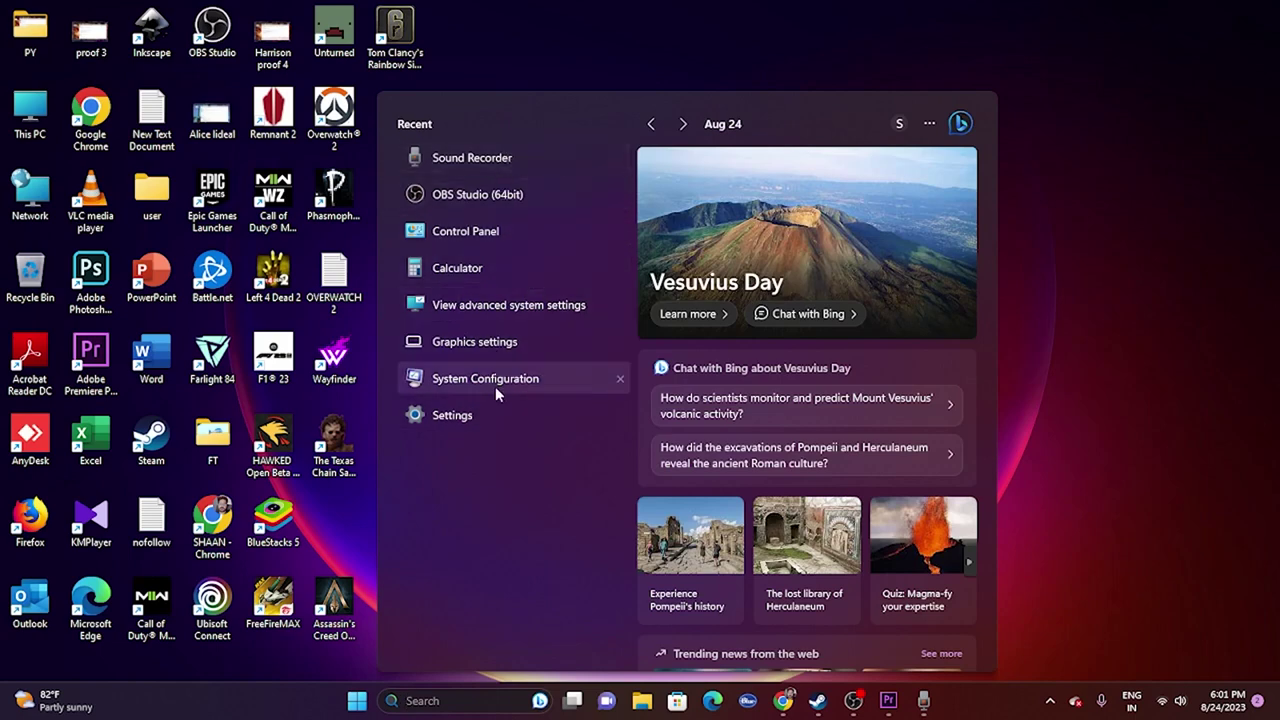
click(497, 349)
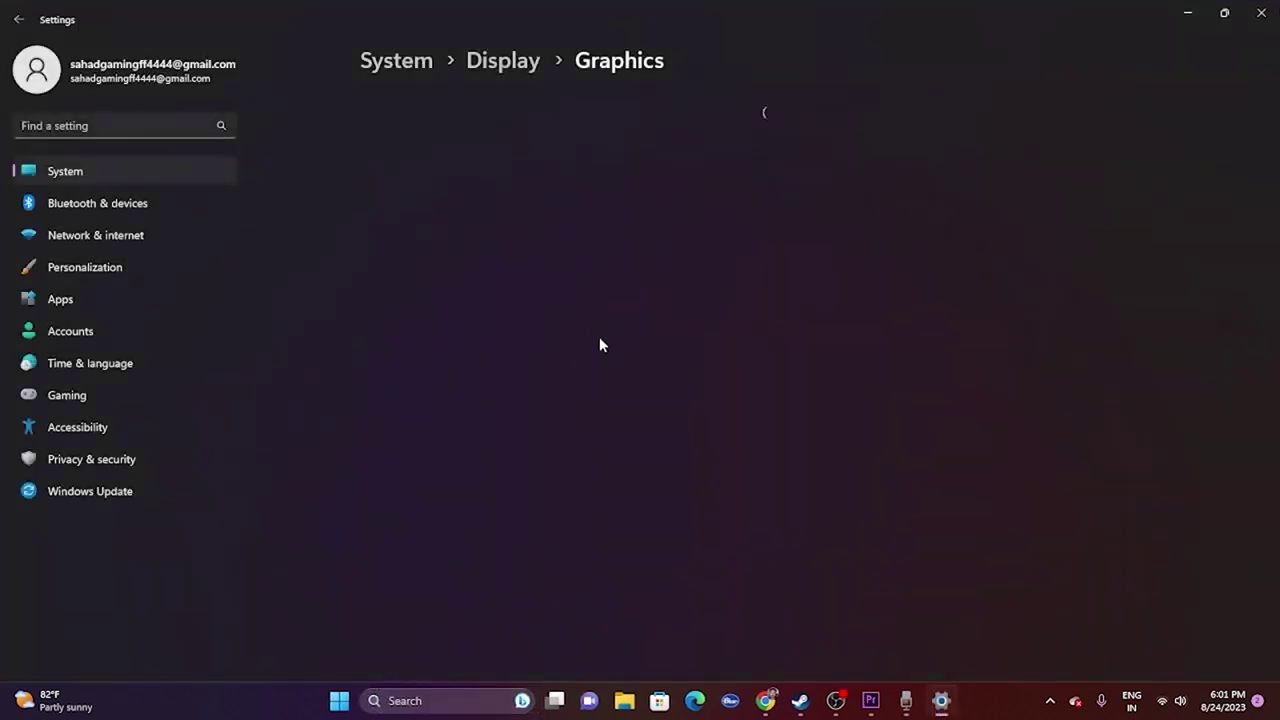
scroll(718, 320, down, 5)
scroll(718, 320, up, 5)
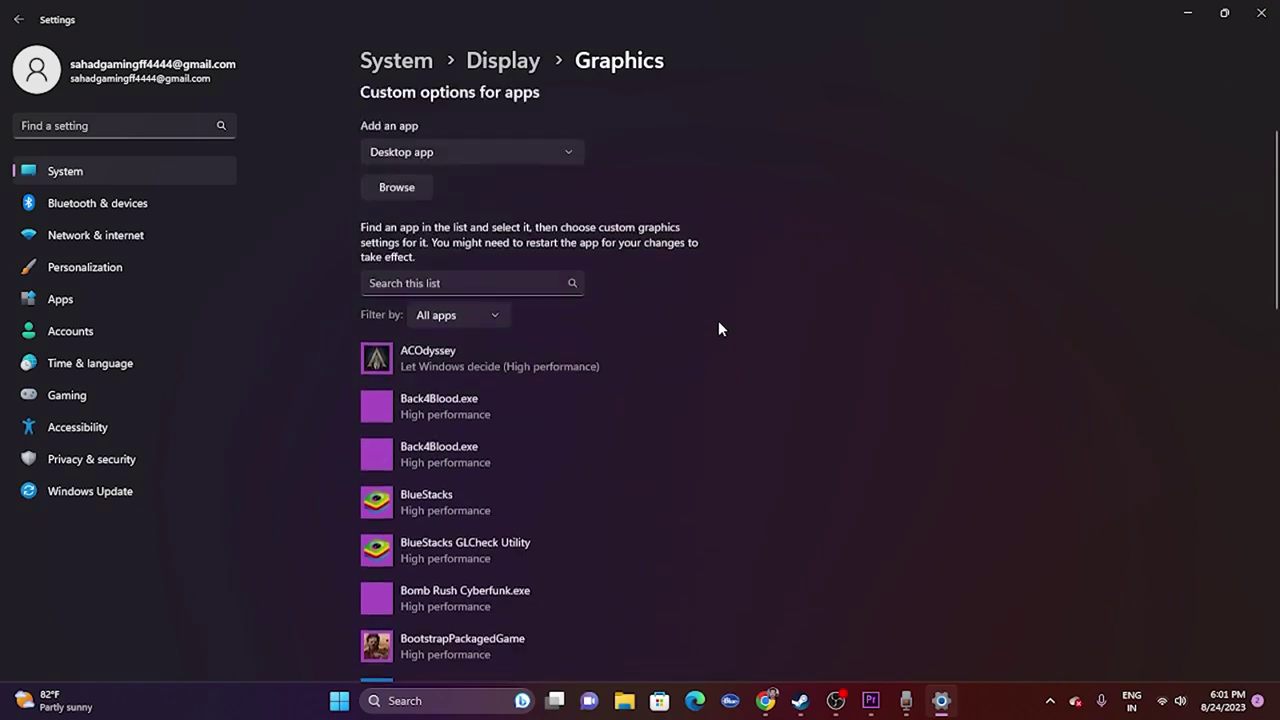
click(424, 290)
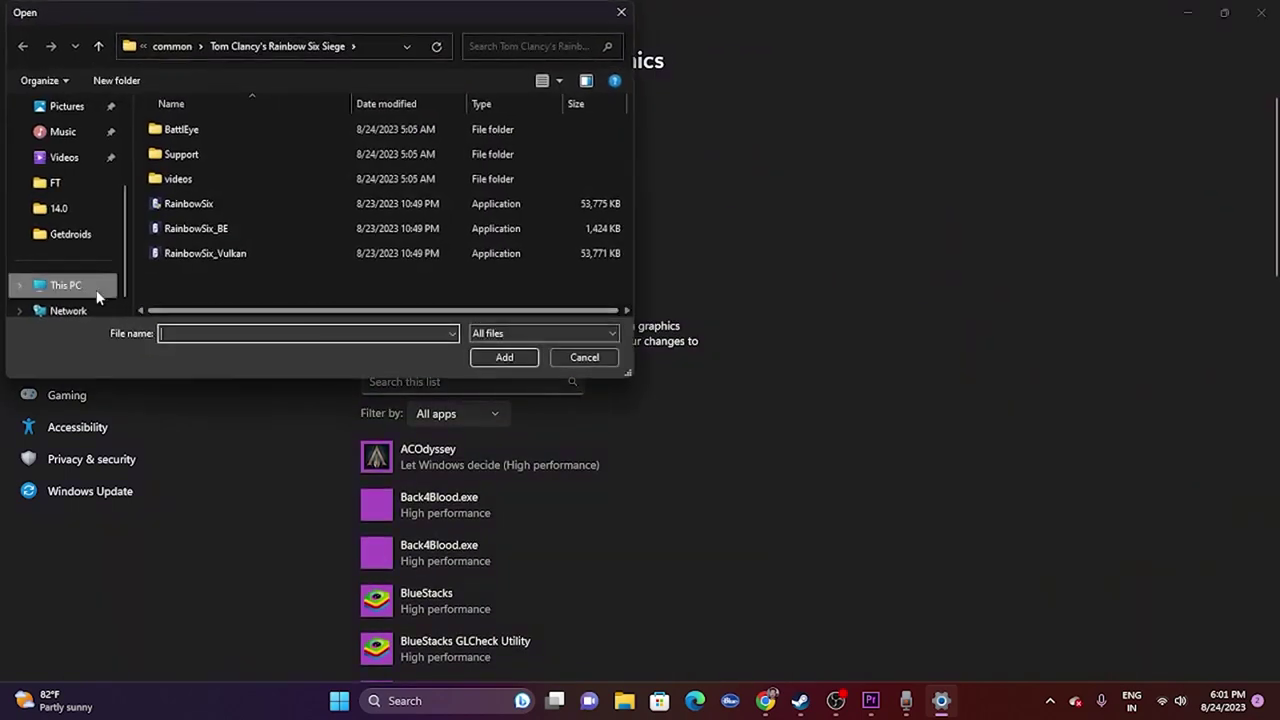
Navigate to C:\Program Files (x86)\Steam\steamapps\common\Farlight 84.
click(75, 288)
double_click(242, 150)
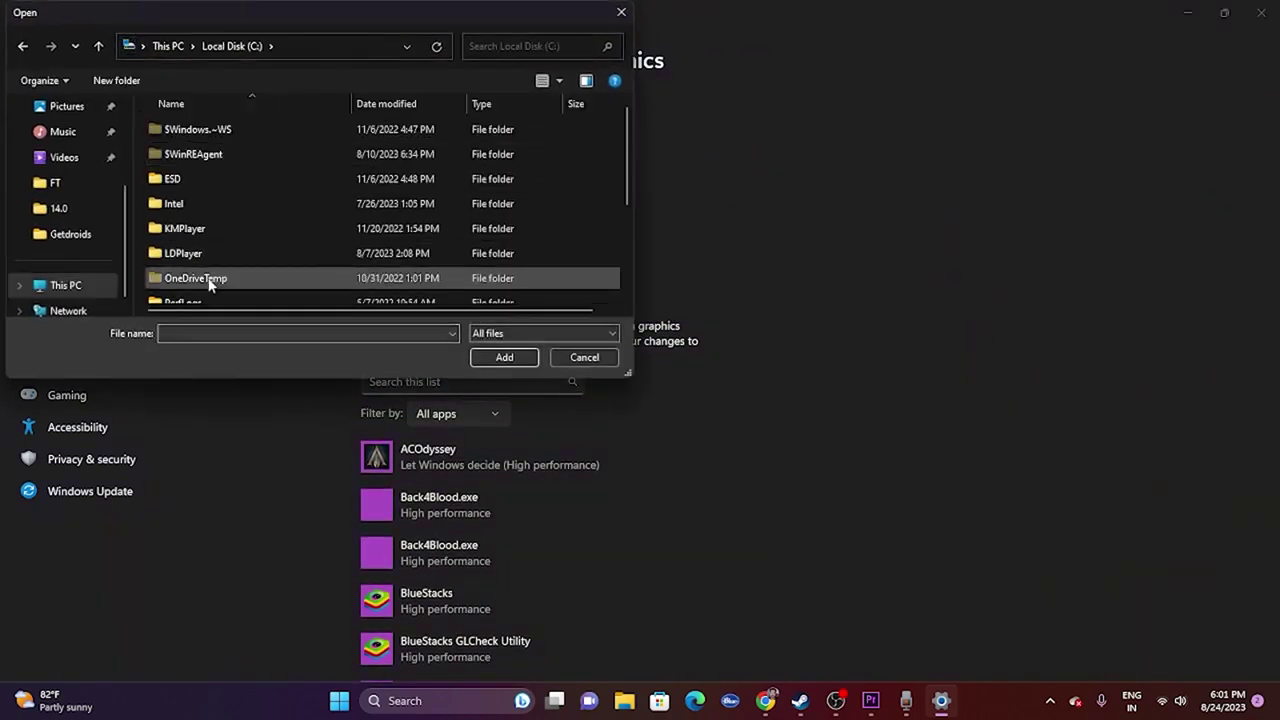
scroll(232, 219, down, 3)
double_click(238, 193)
scroll(235, 193, down, 5)
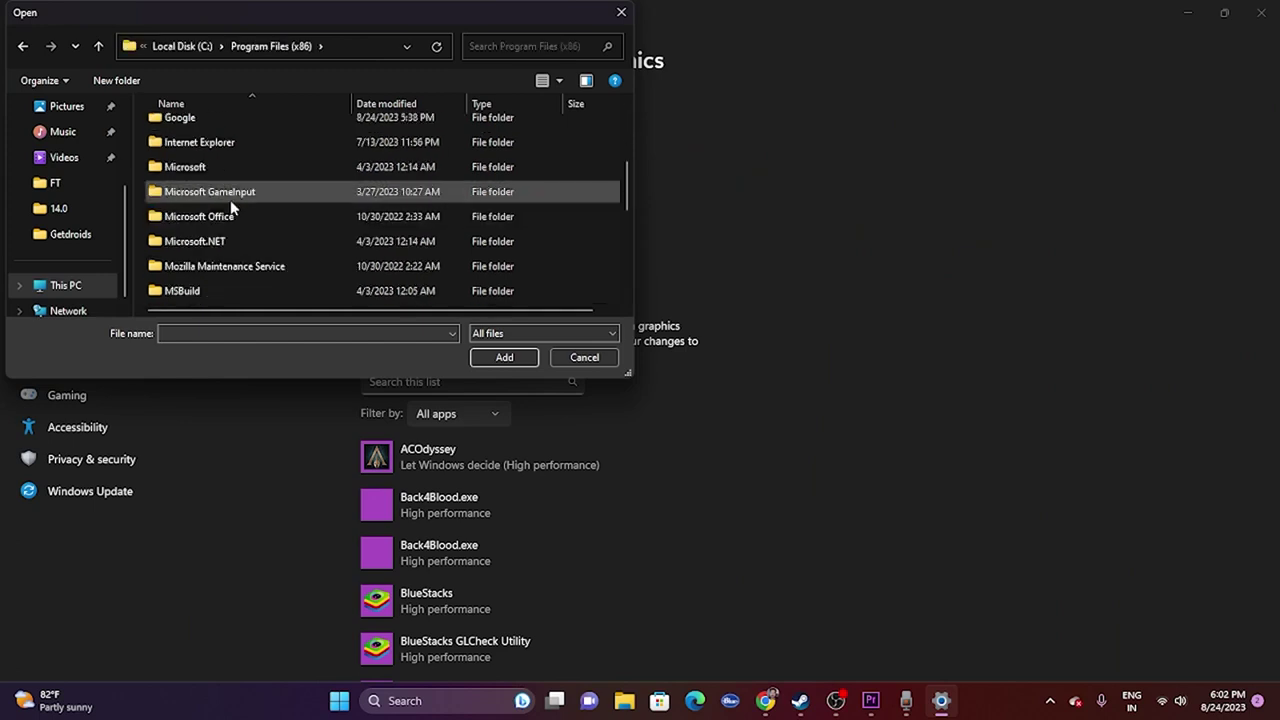
double_click(196, 290)
scroll(225, 200, down, 5)
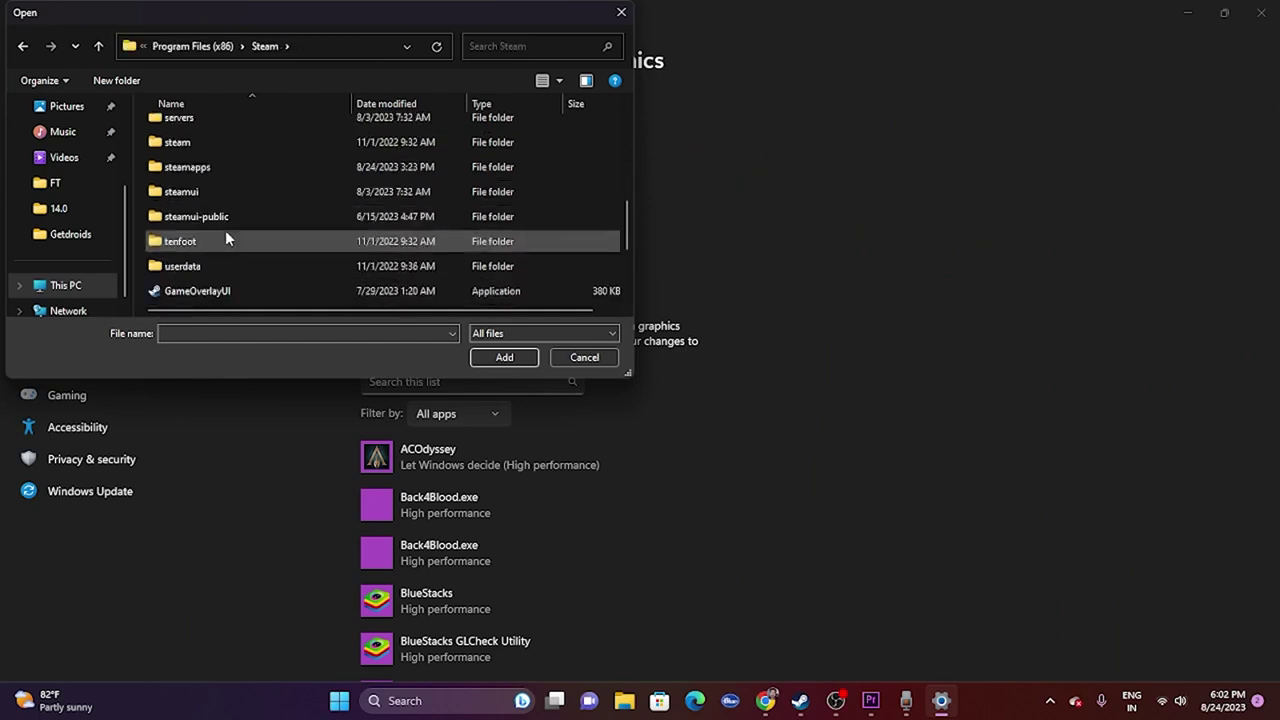
double_click(226, 172)
double_click(216, 128)
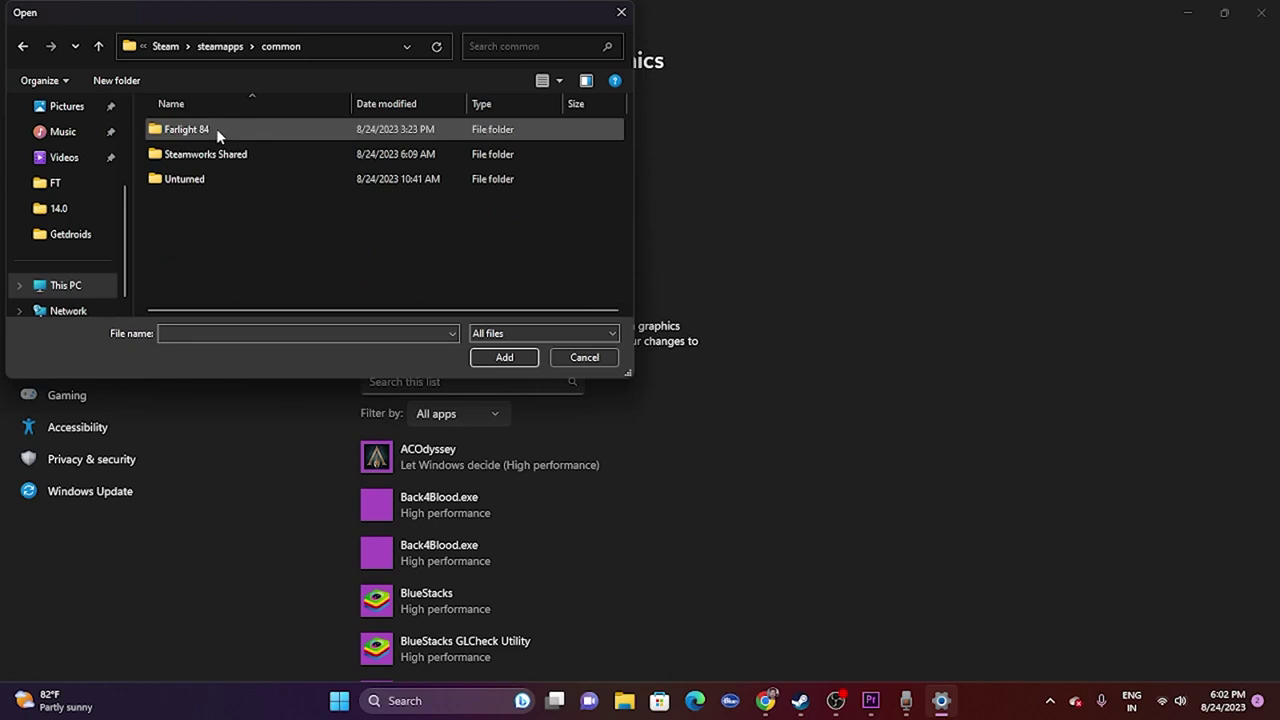
double_click(222, 130)
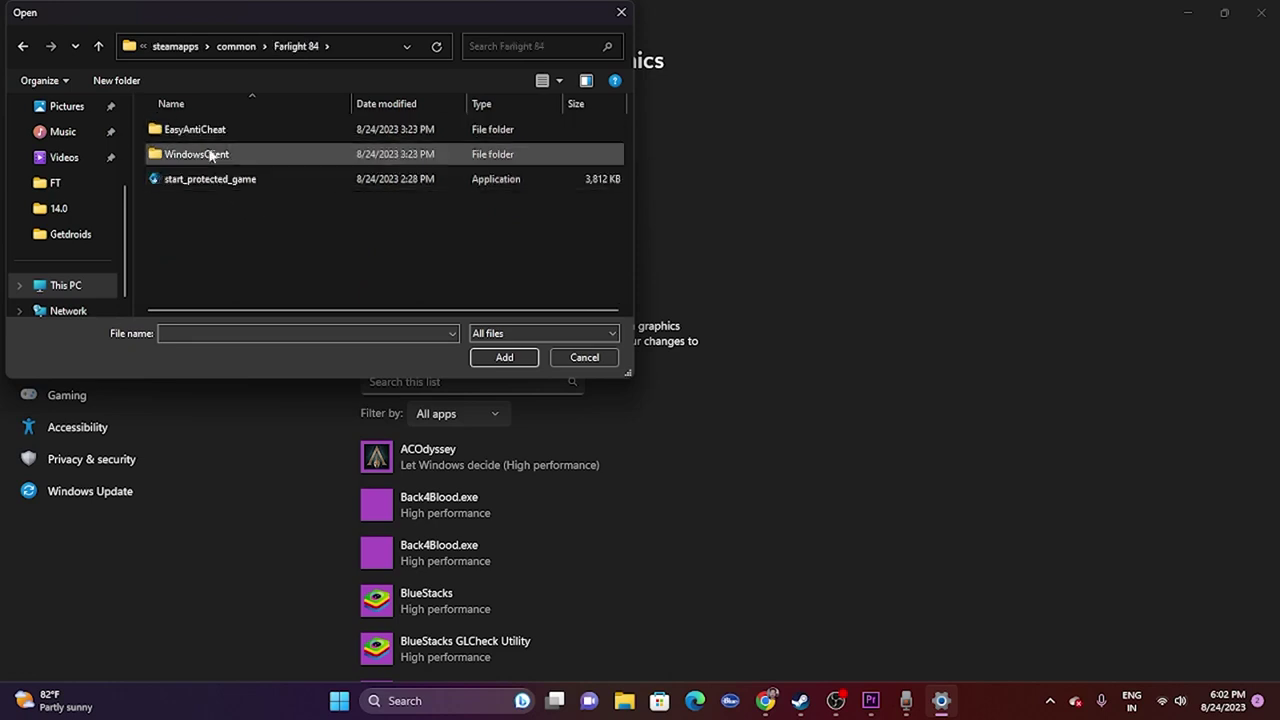
Check the EasyAntiCheat subfolders, then open WindowsClient\Engine\Binaries\Win64.
double_click(214, 133)
double_click(220, 131)
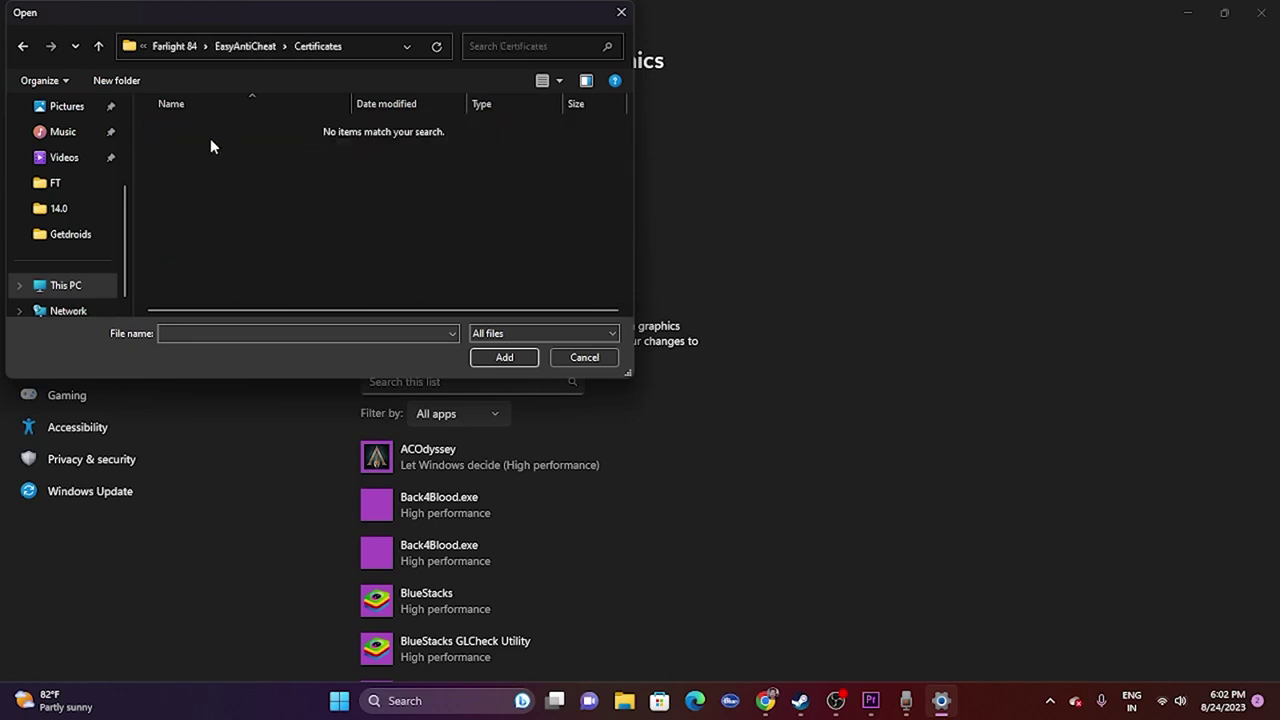
click(23, 46)
double_click(182, 154)
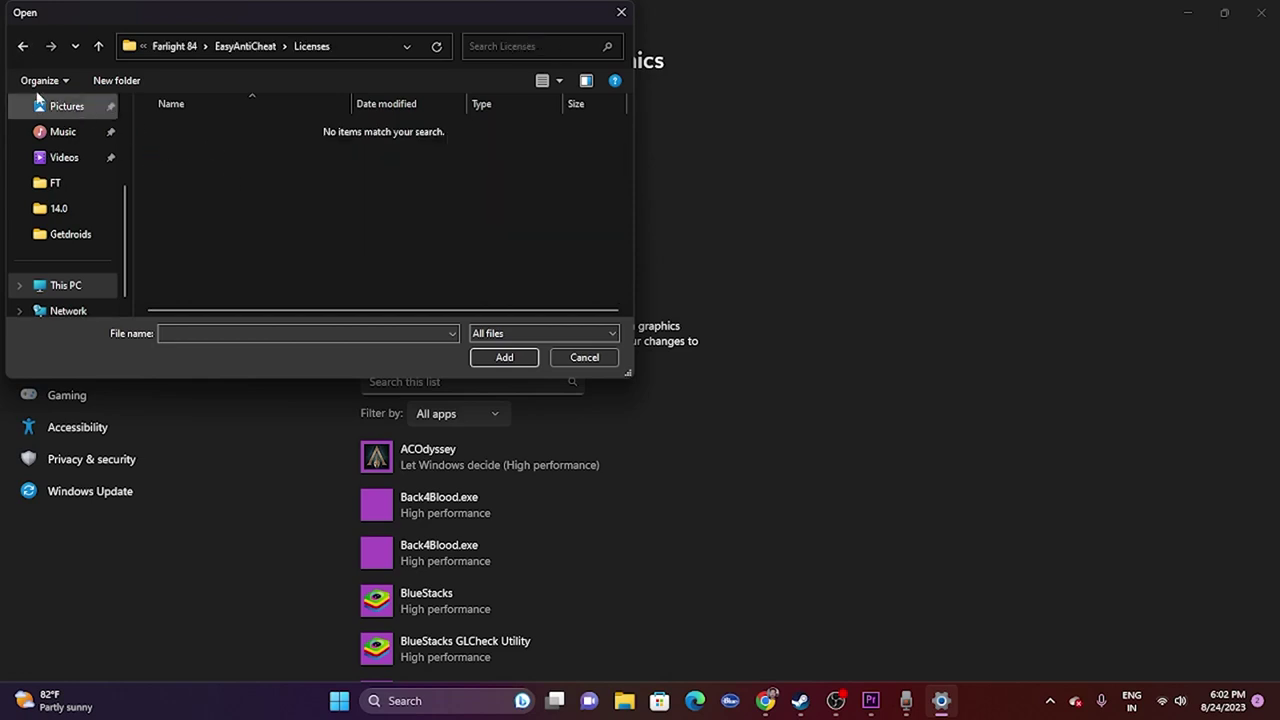
click(23, 47)
click(23, 46)
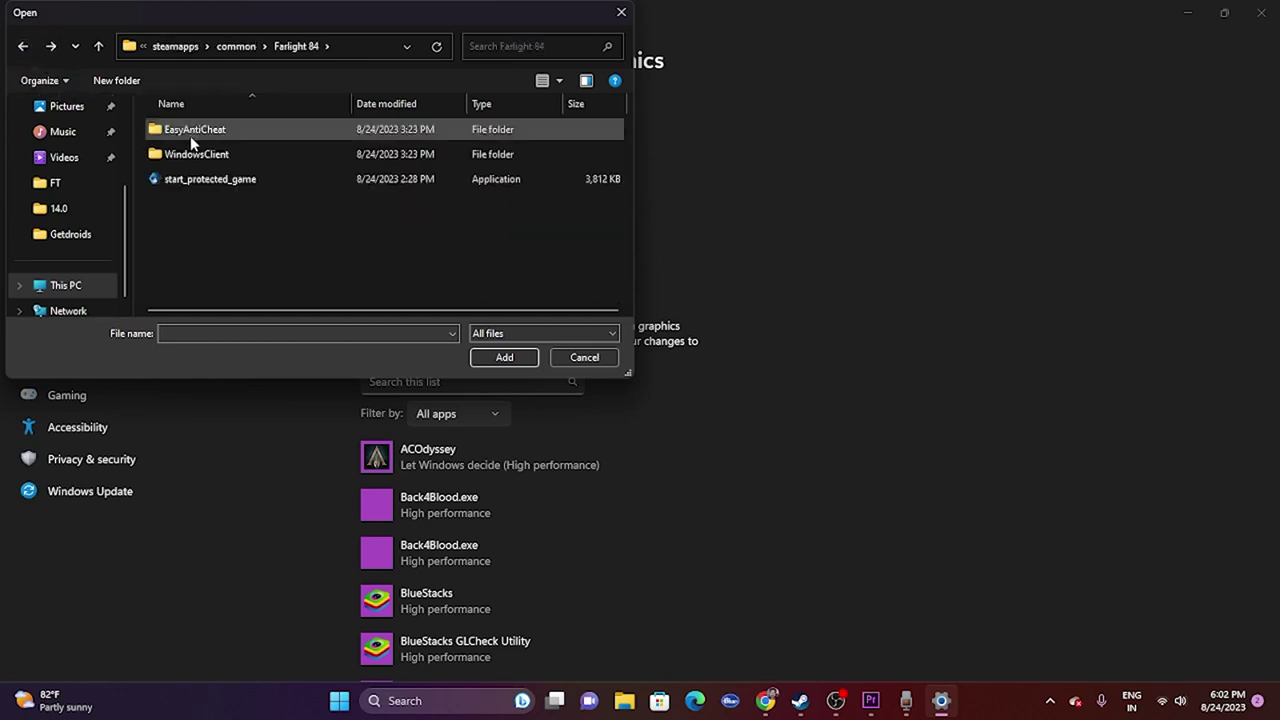
double_click(198, 152)
double_click(200, 133)
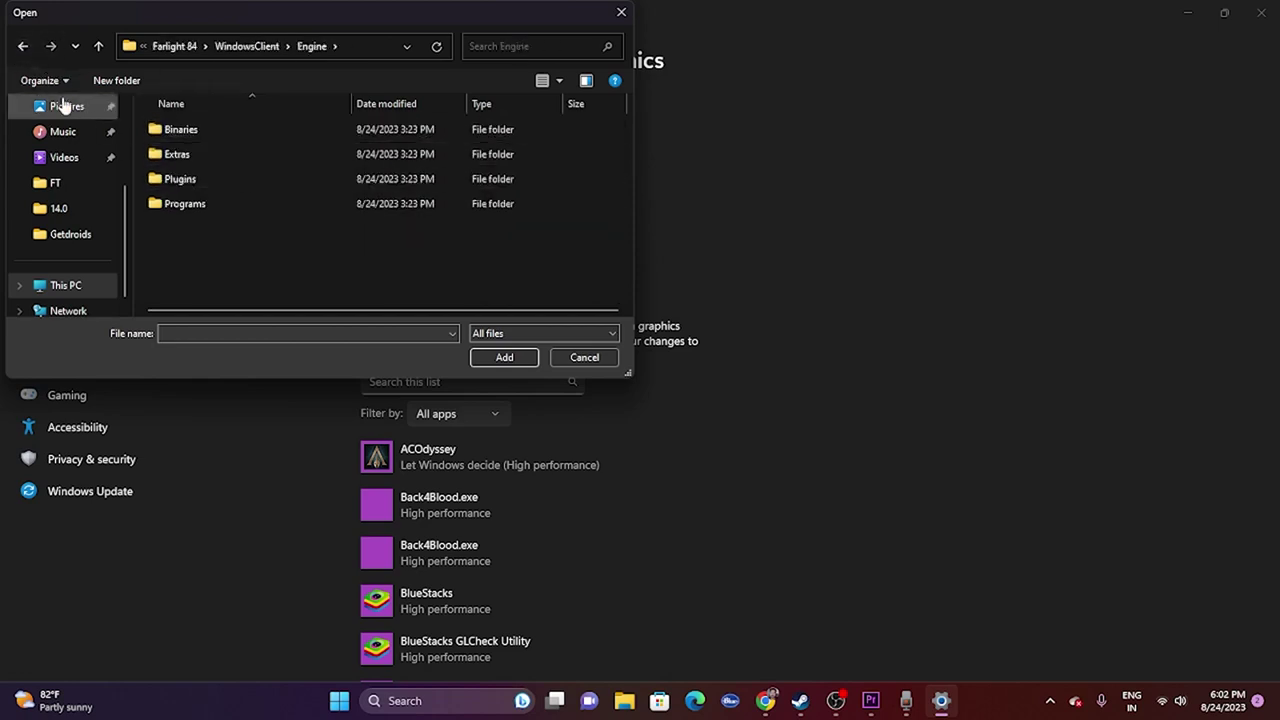
double_click(198, 134)
double_click(203, 155)
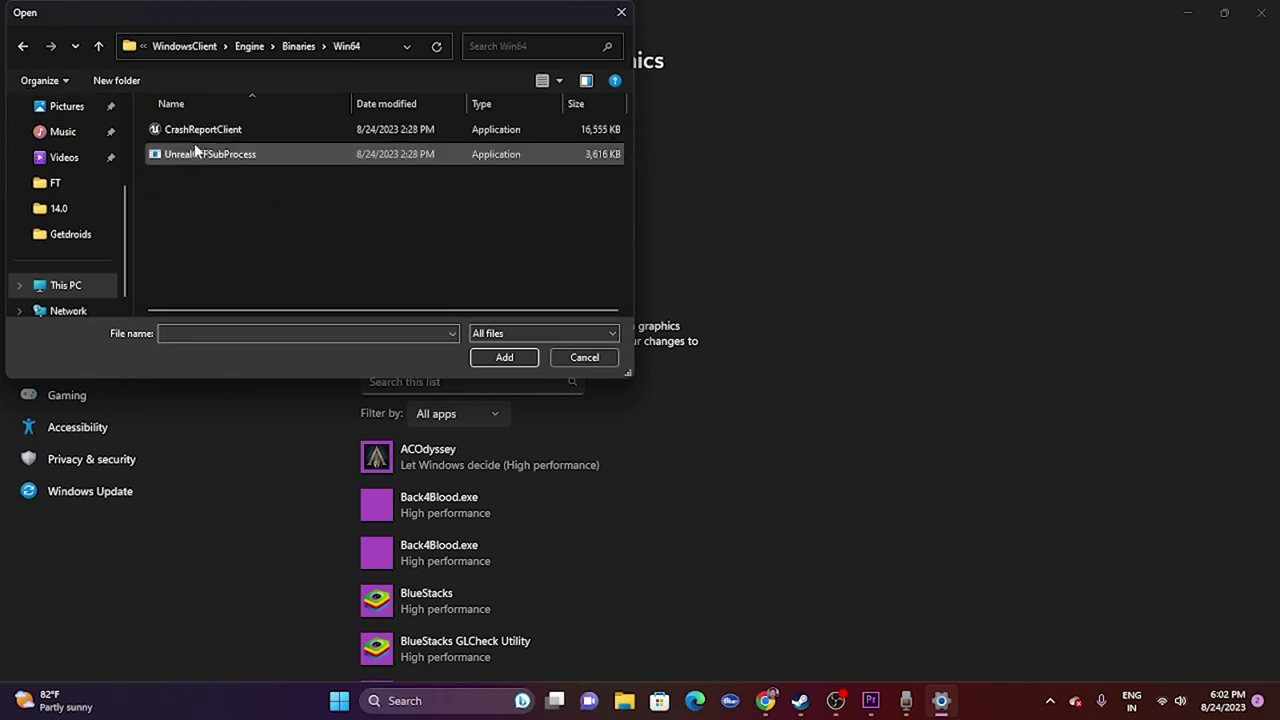
Add CrashReportClient, set its graphics preference to High performance, and close Settings.
click(236, 130)
click(243, 156)
click(238, 131)
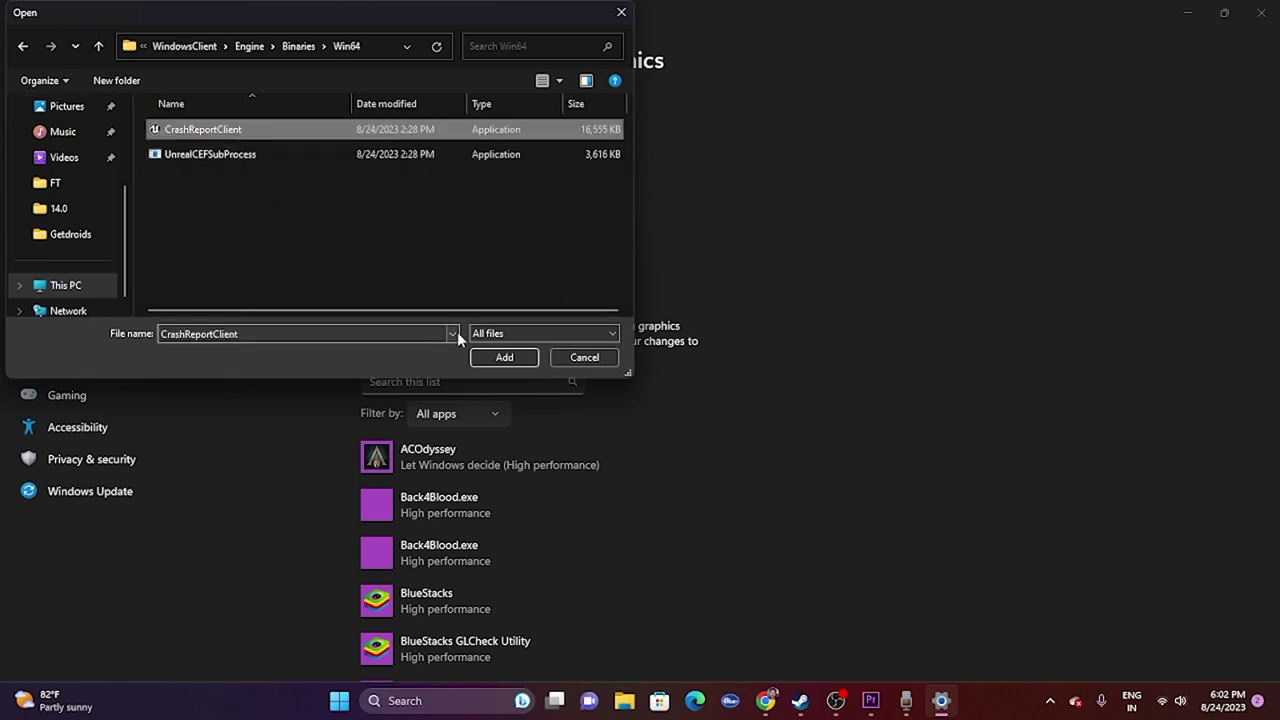
click(500, 357)
scroll(920, 315, down, 3)
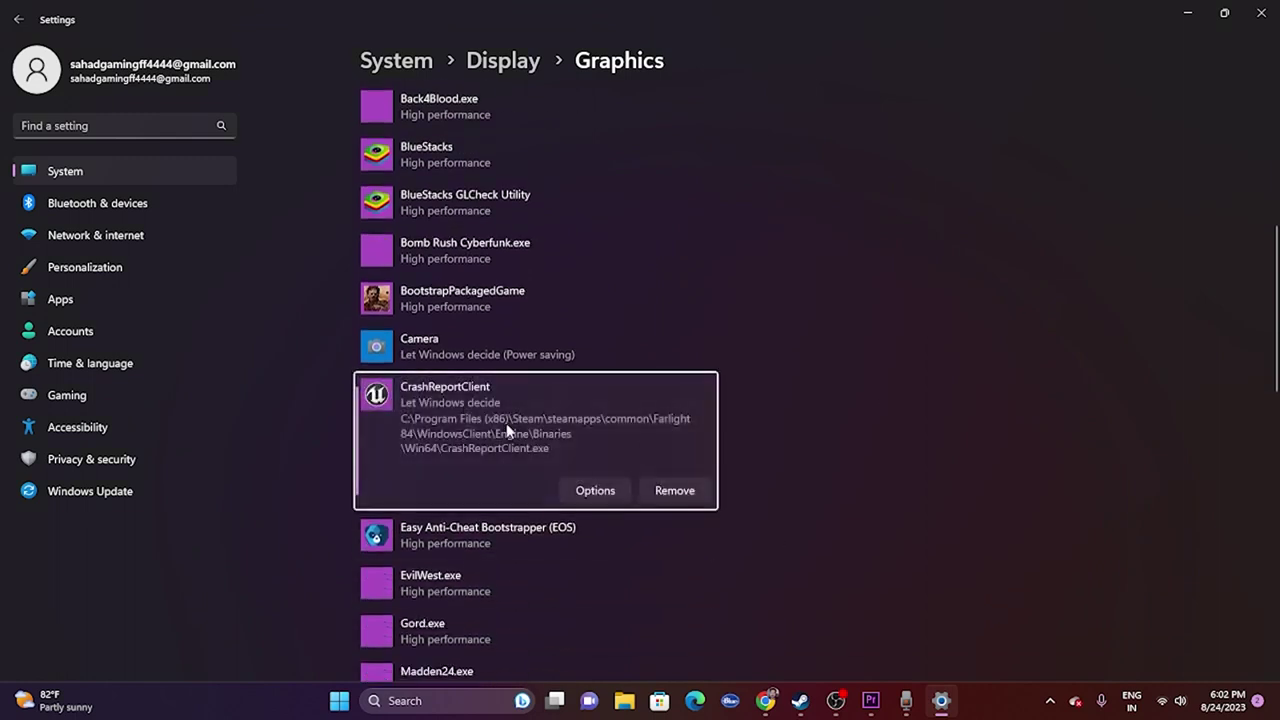
click(597, 490)
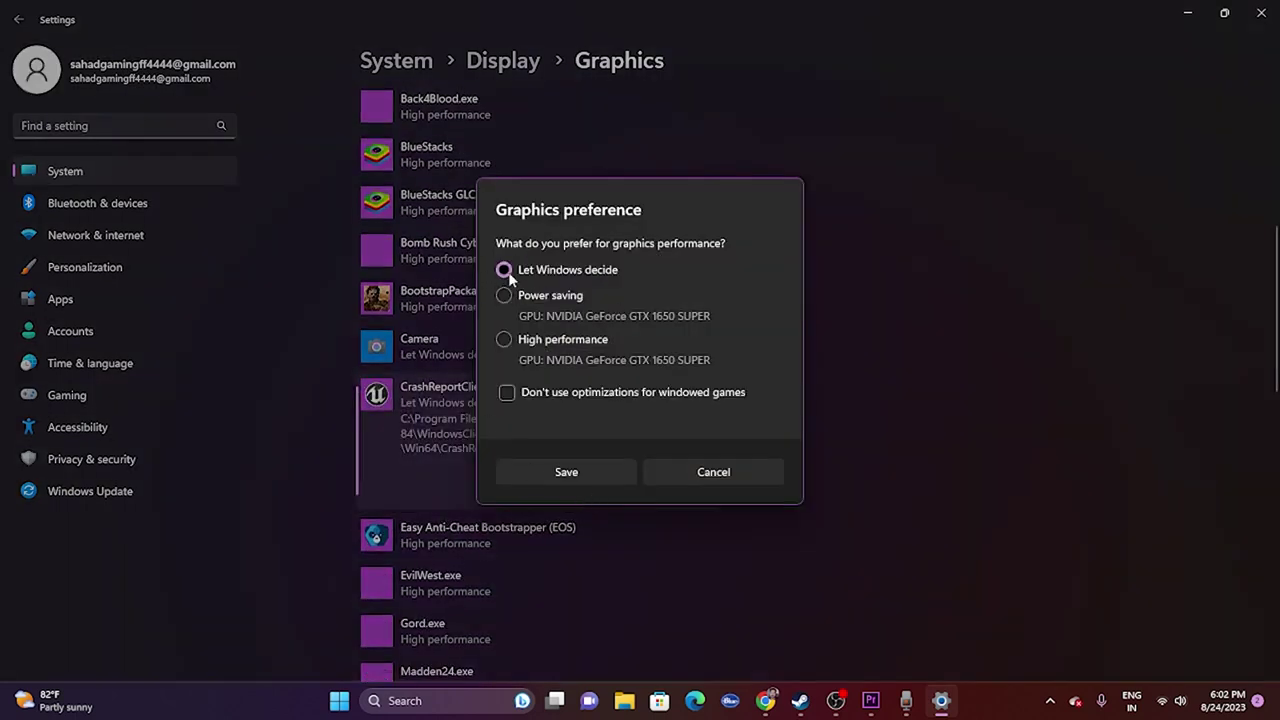
click(507, 341)
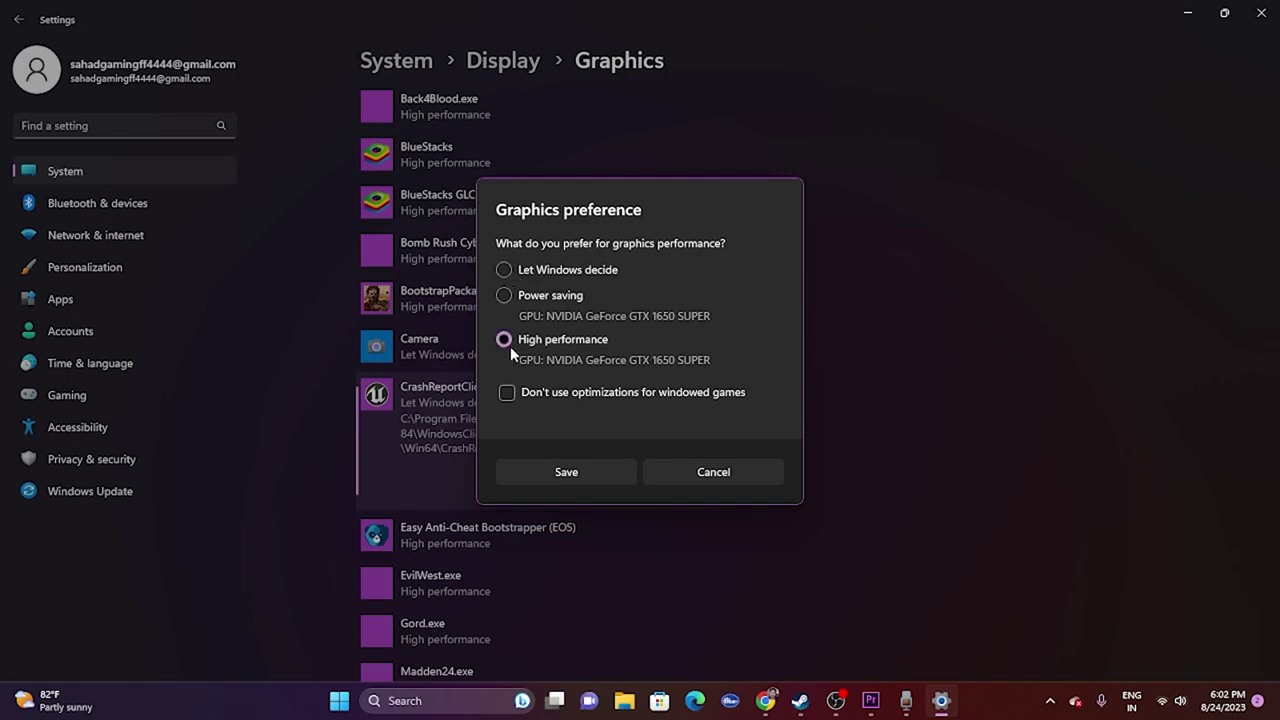
click(566, 472)
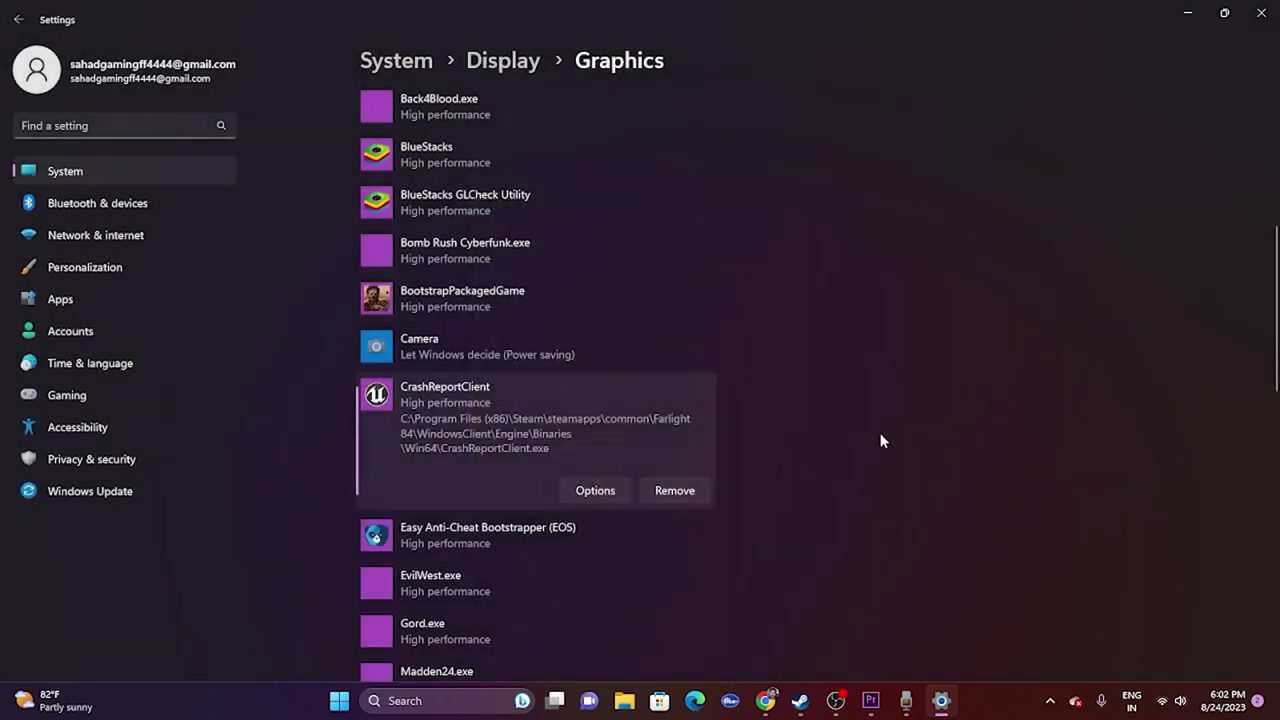
click(1261, 13)
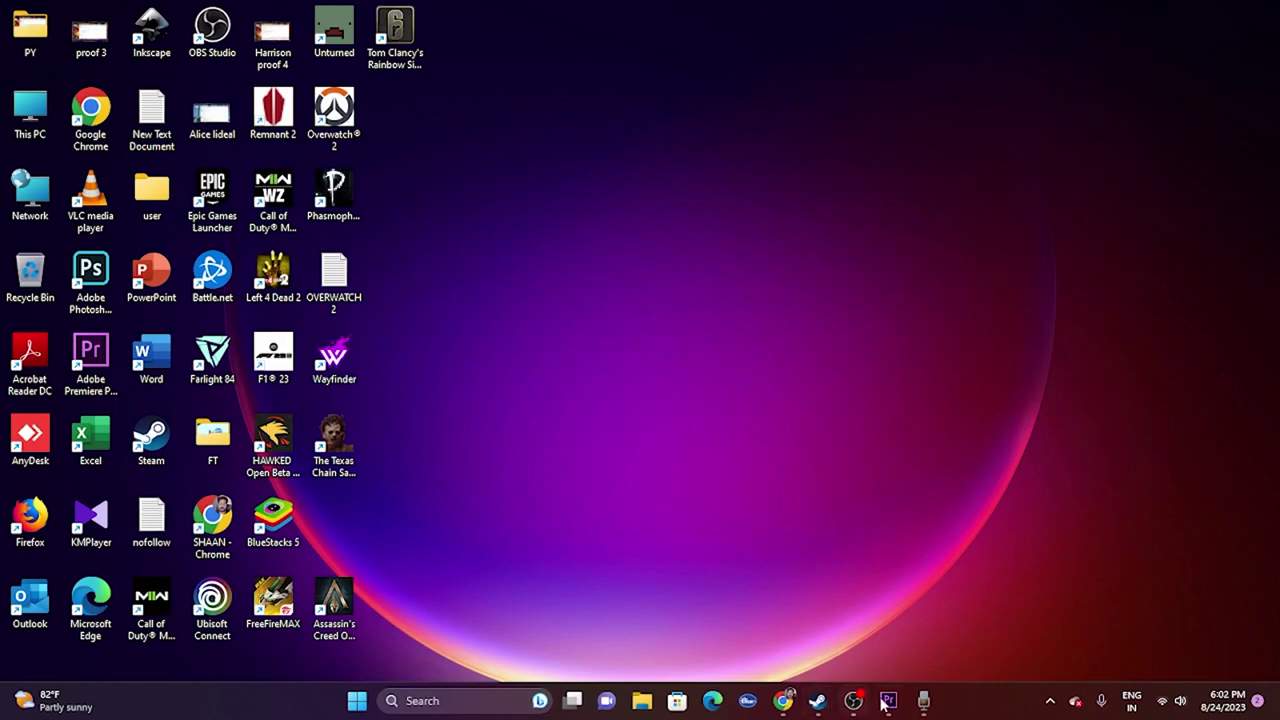
Open advanced system settings from search and go through Performance Options' Advanced tab to Virtual Memory.
click(817, 700)
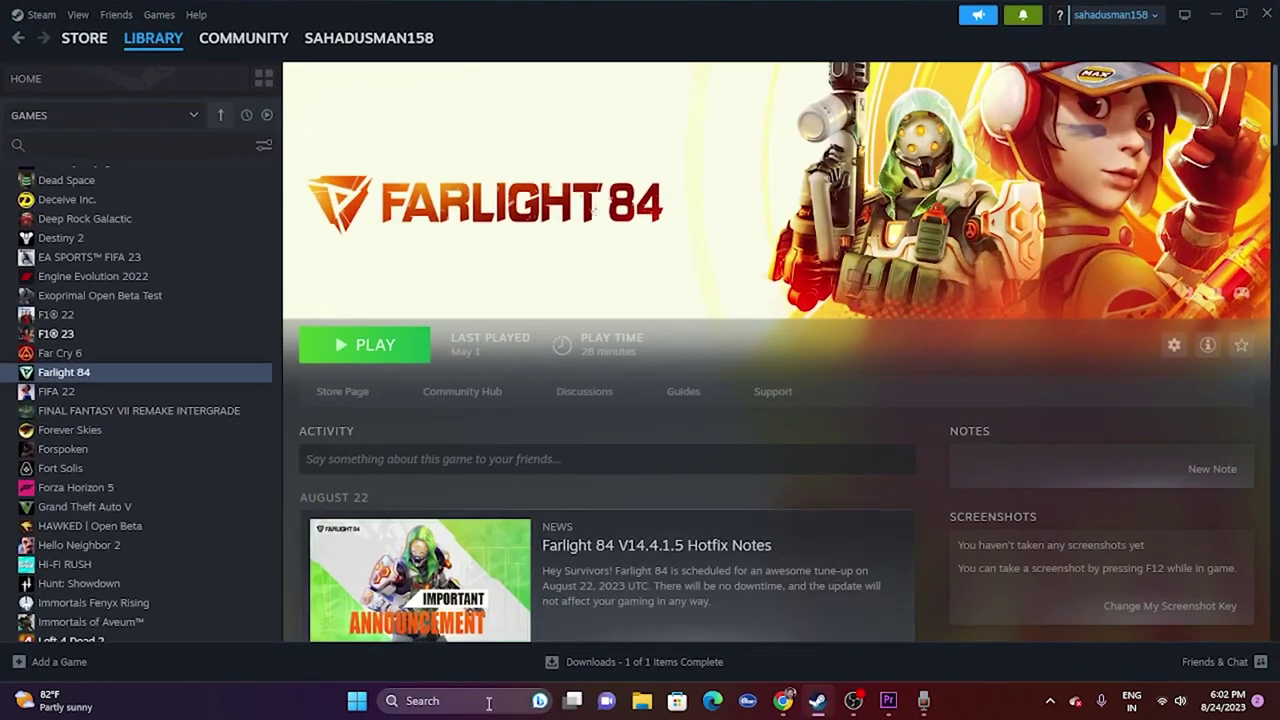
click(422, 700)
click(500, 305)
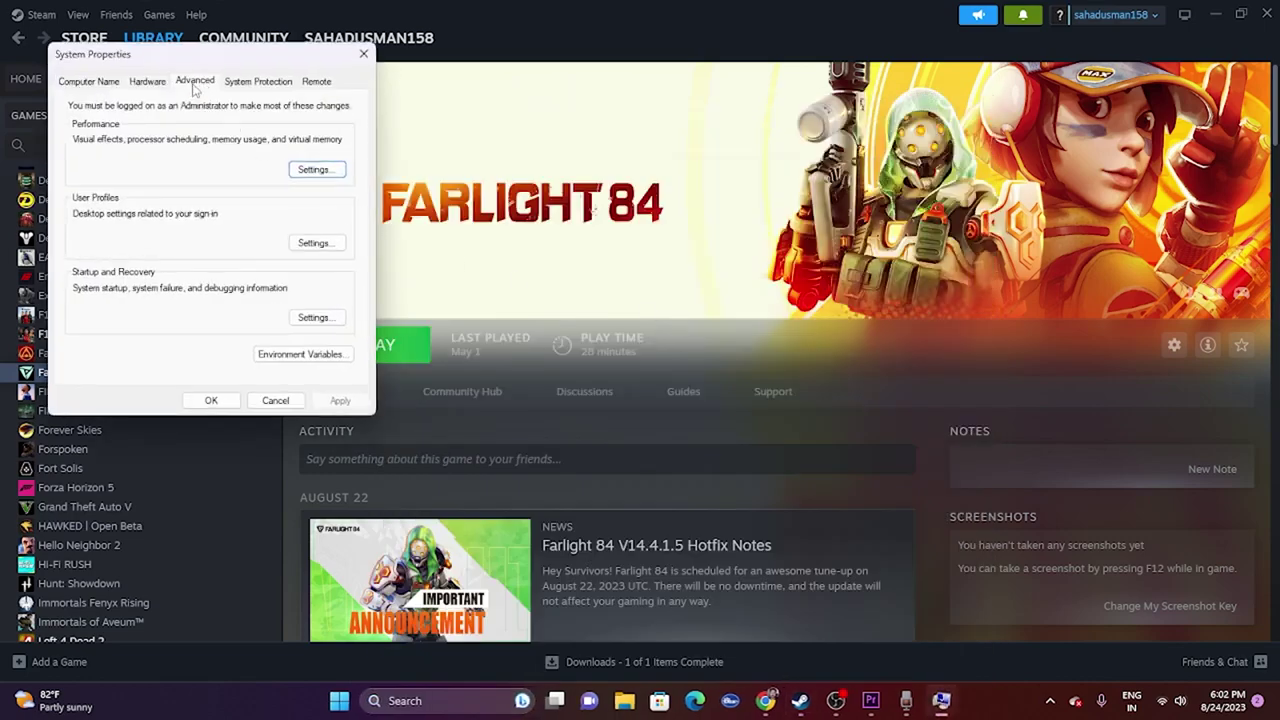
click(310, 172)
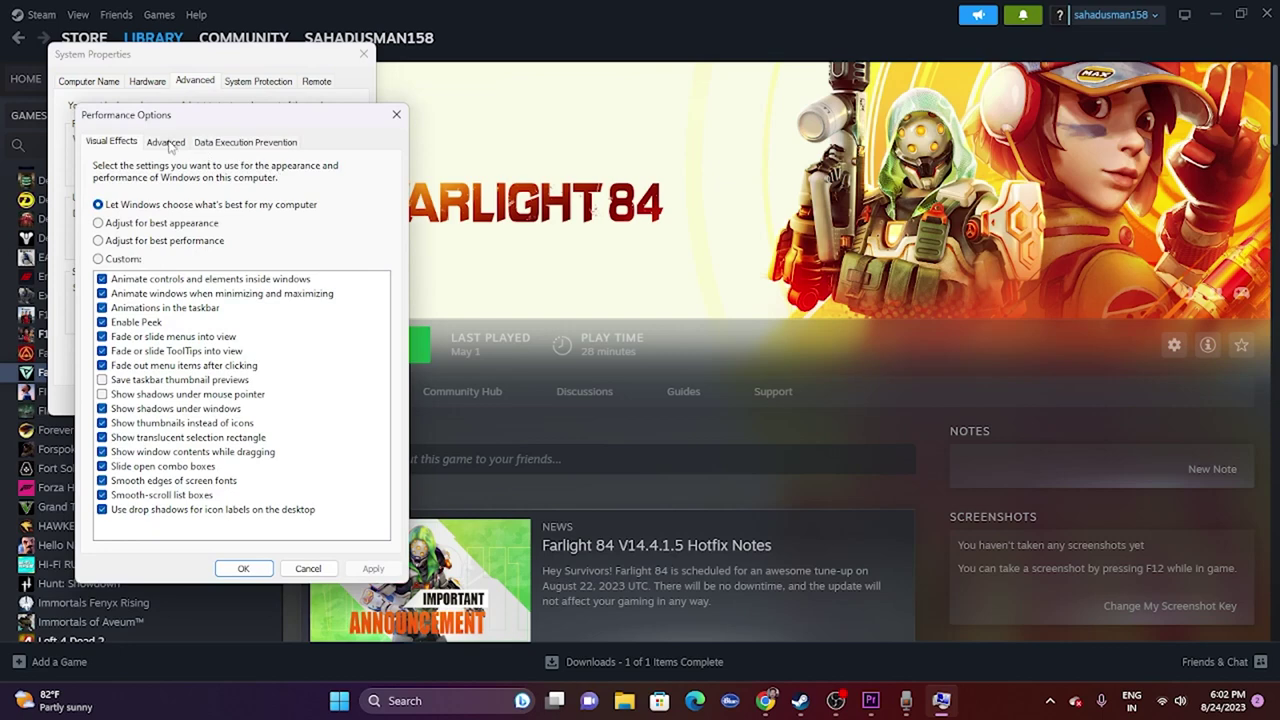
click(167, 142)
click(352, 356)
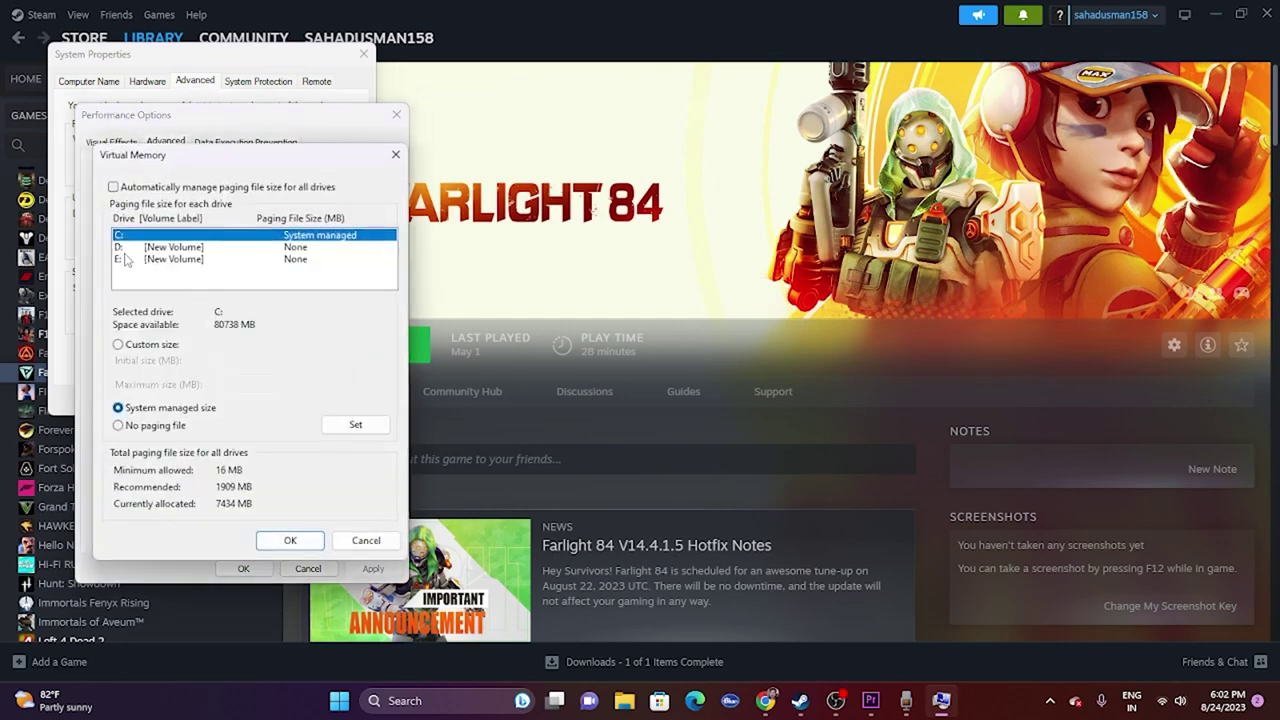
Choose Custom size for drive C:'s paging file and select its initial and maximum size fields.
click(119, 345)
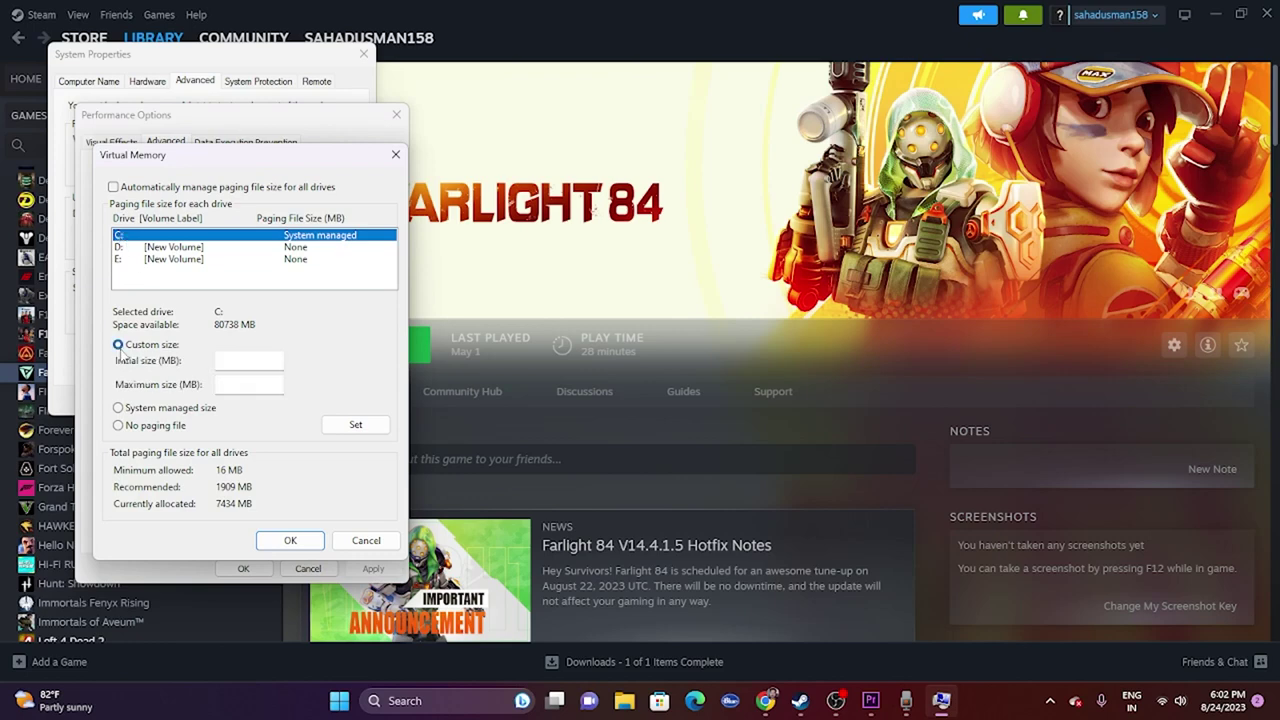
click(236, 360)
click(245, 382)
Open Calculator and compute 32 × 1024 × 1.5 = 49,152.
click(405, 700)
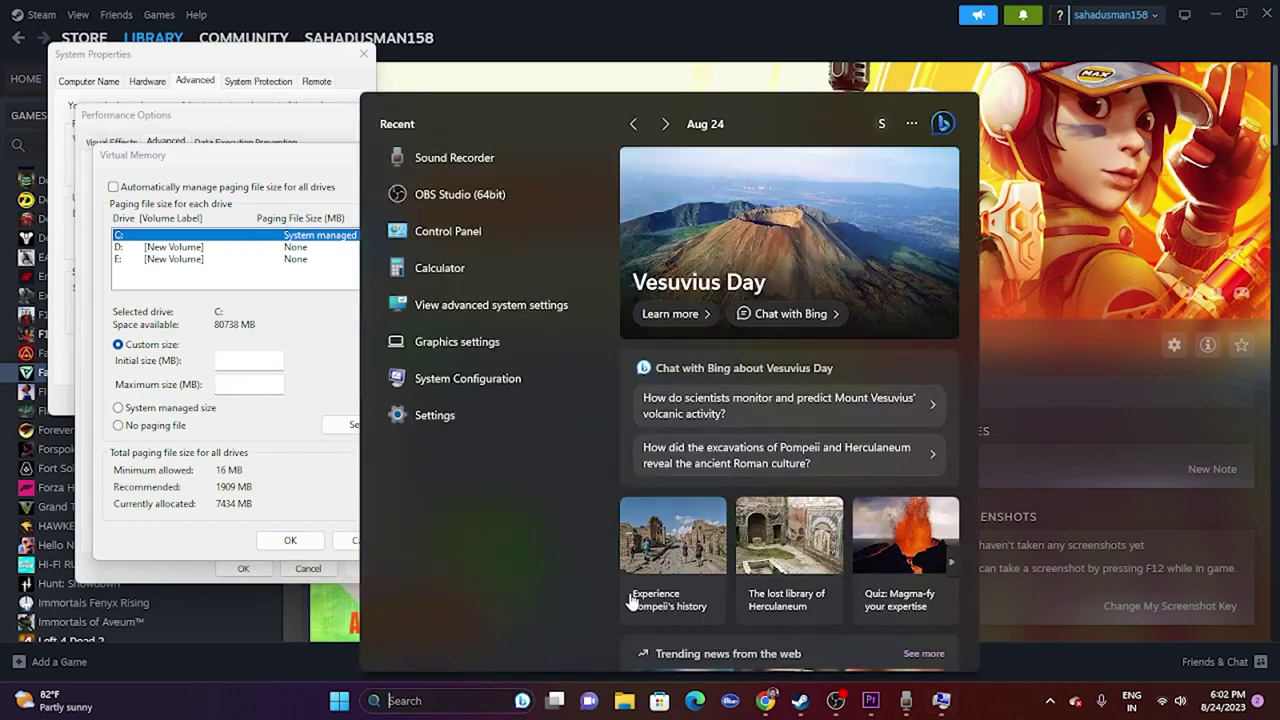
click(446, 270)
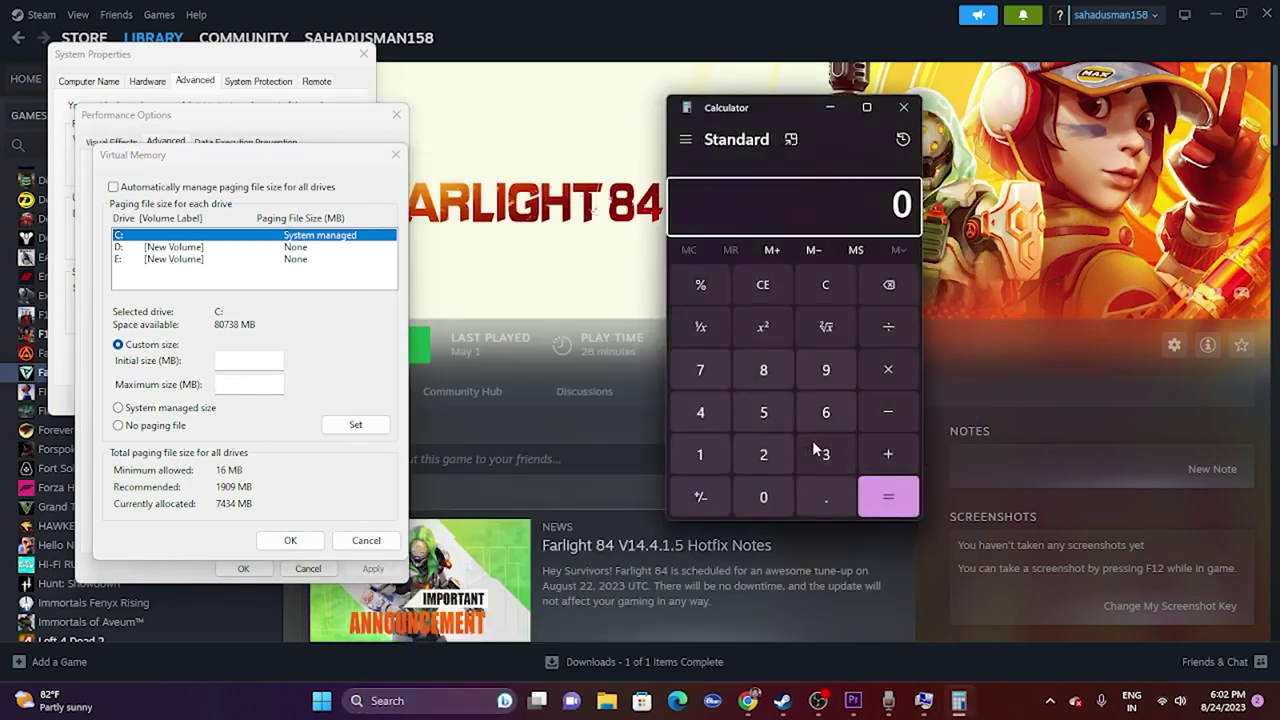
click(822, 456)
click(763, 455)
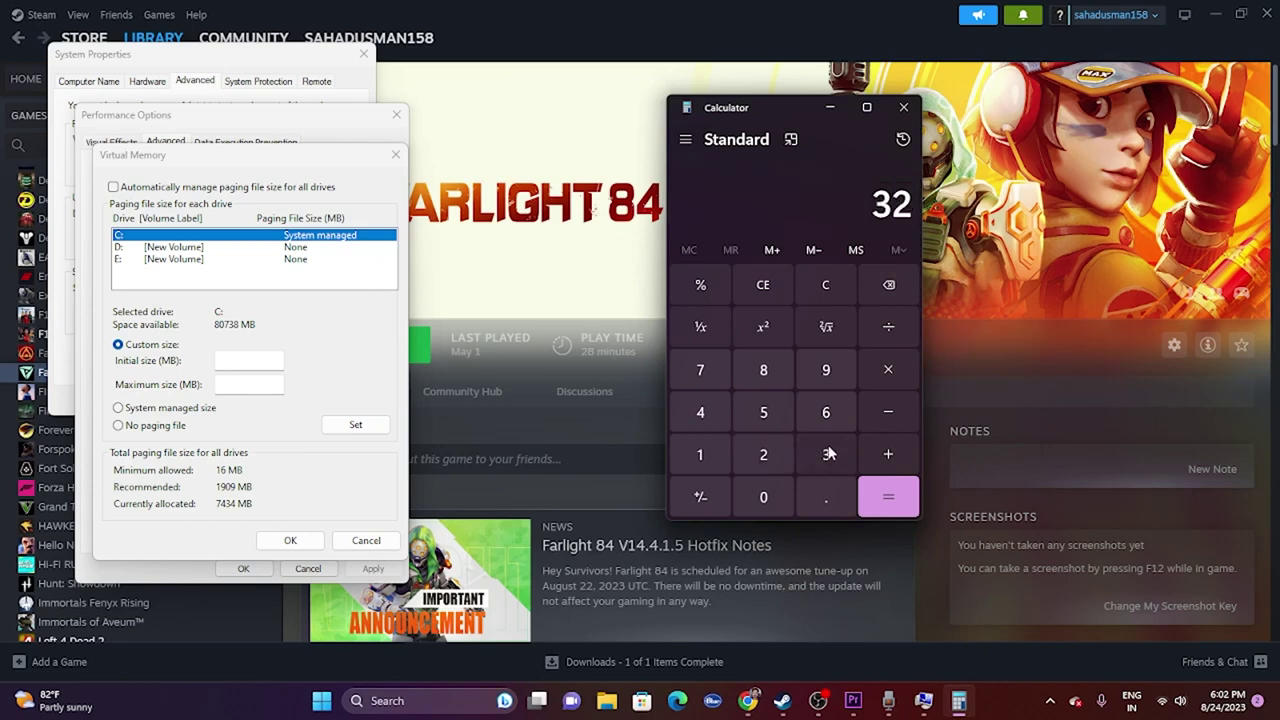
click(888, 369)
click(700, 455)
click(763, 497)
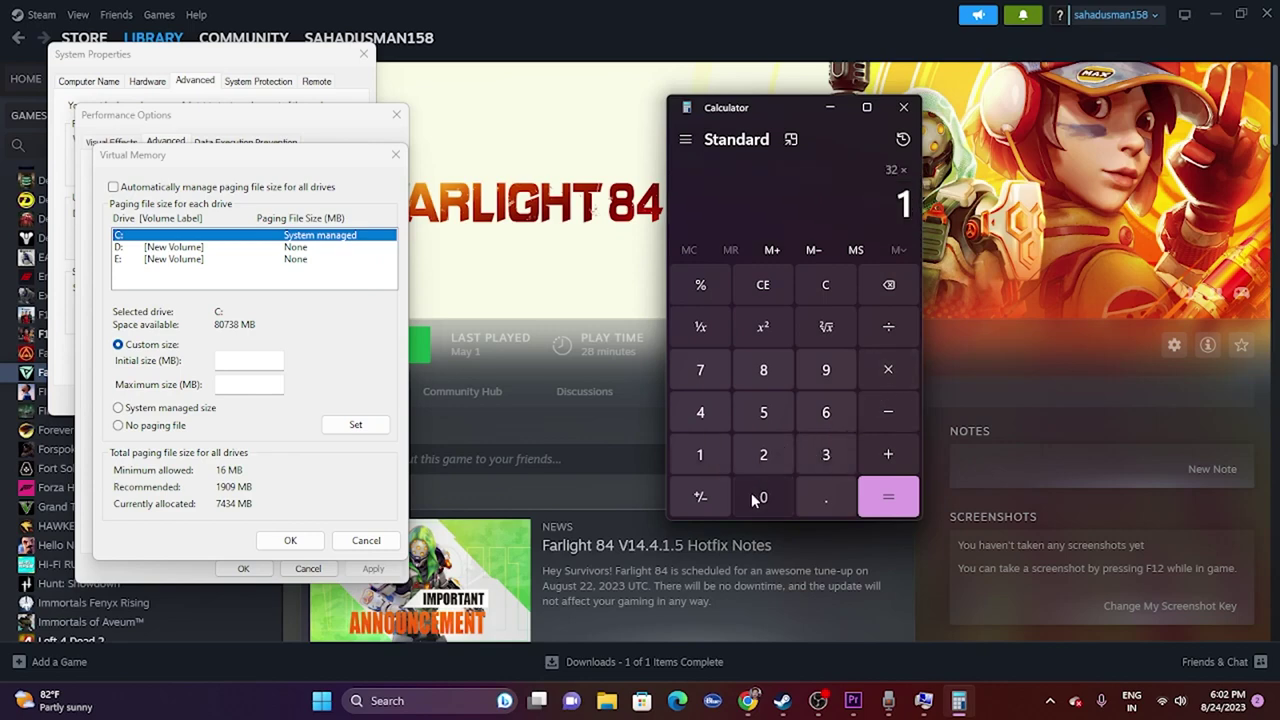
click(763, 455)
click(700, 411)
click(888, 497)
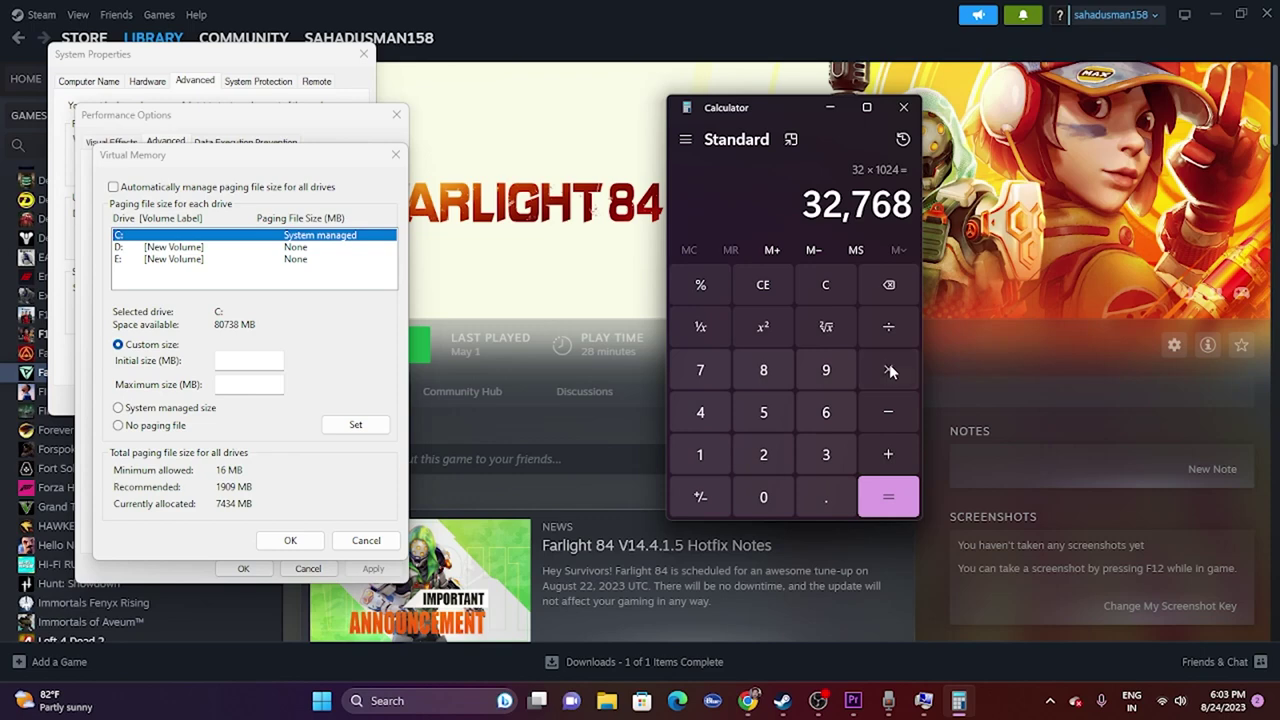
click(889, 363)
click(700, 455)
click(826, 497)
click(763, 412)
click(888, 497)
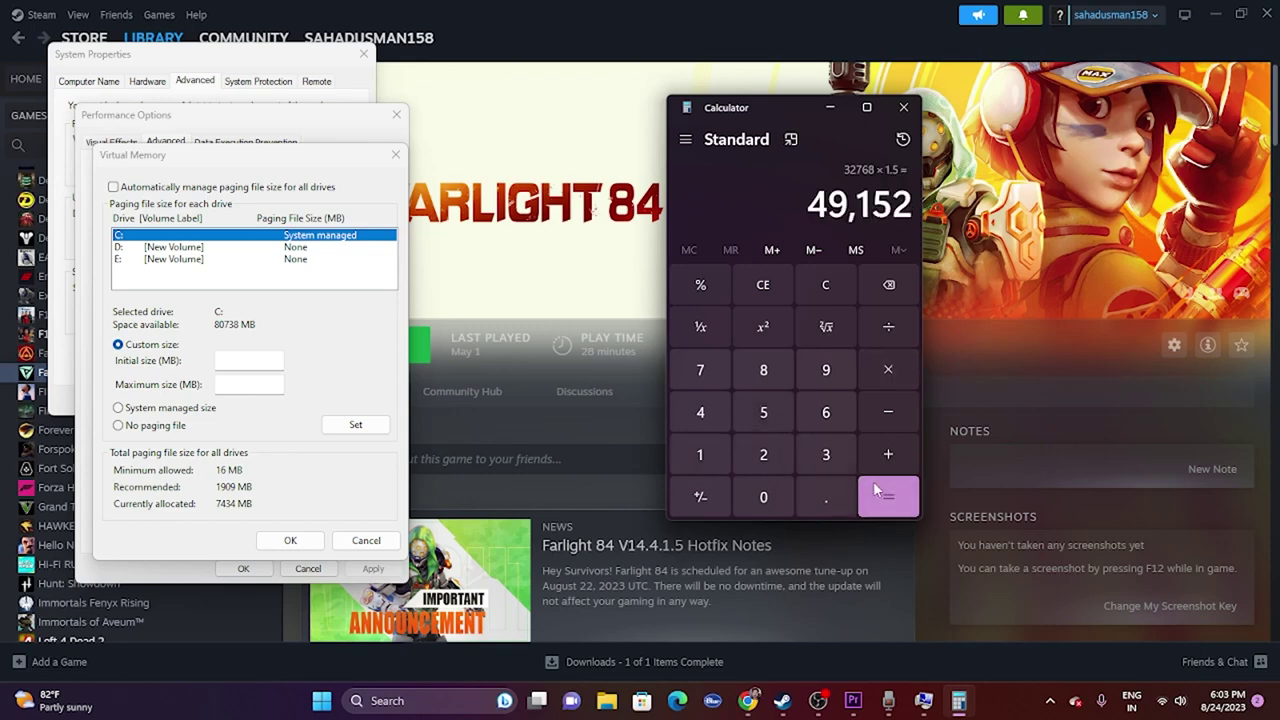
Copy 49,152 and paste it as the paging file's initial size.
right_click(906, 198)
click(940, 214)
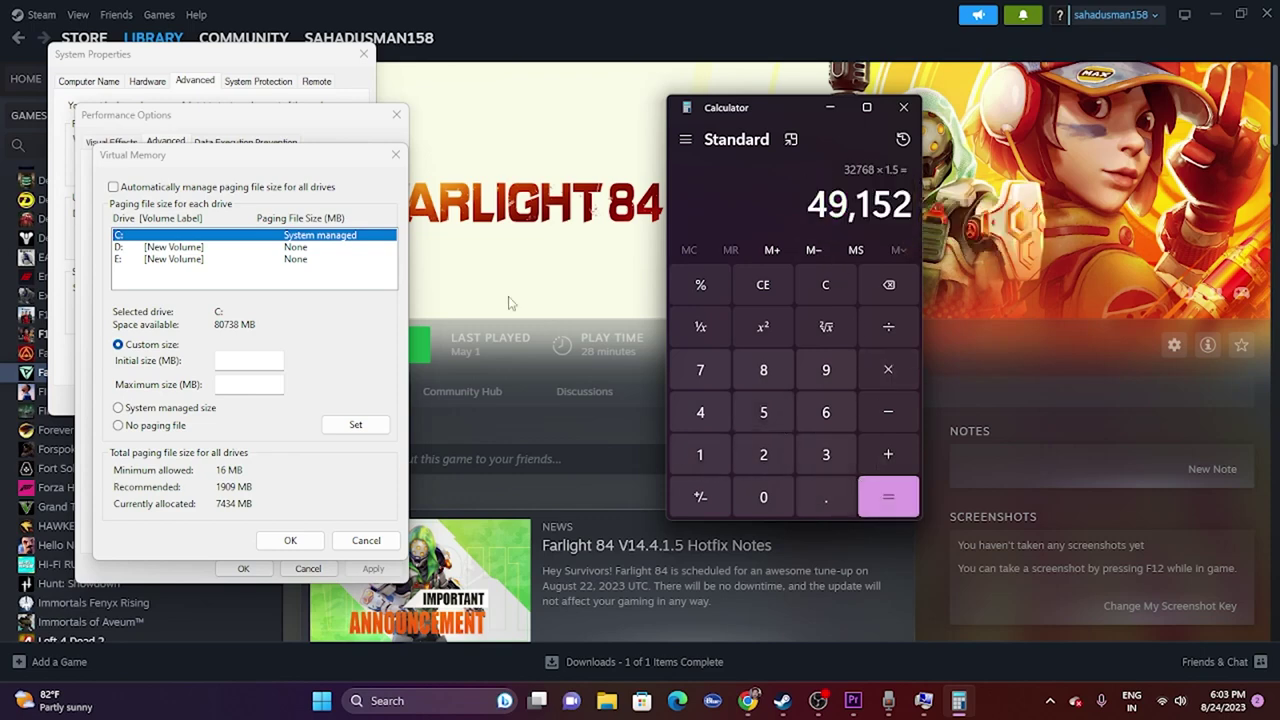
right_click(260, 360)
click(300, 431)
key(Tab)
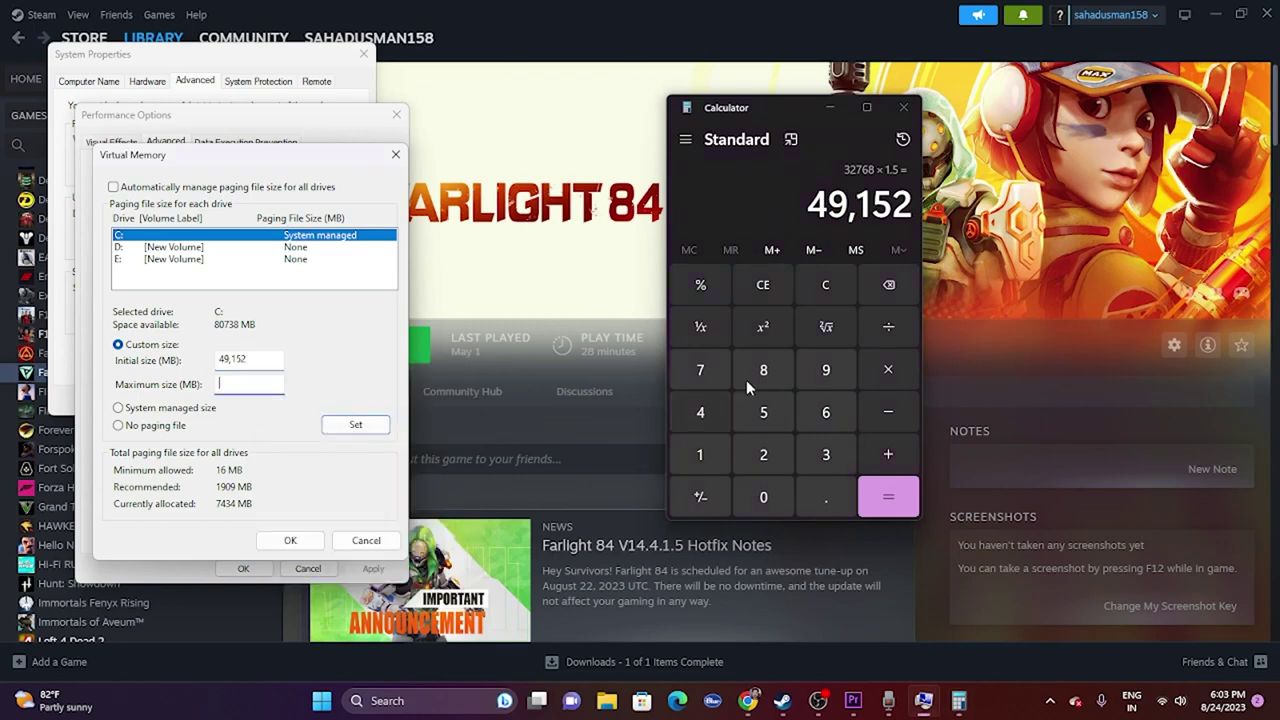
Clear Calculator and compute 32 × 1024 × 3 = 98,304.
click(825, 285)
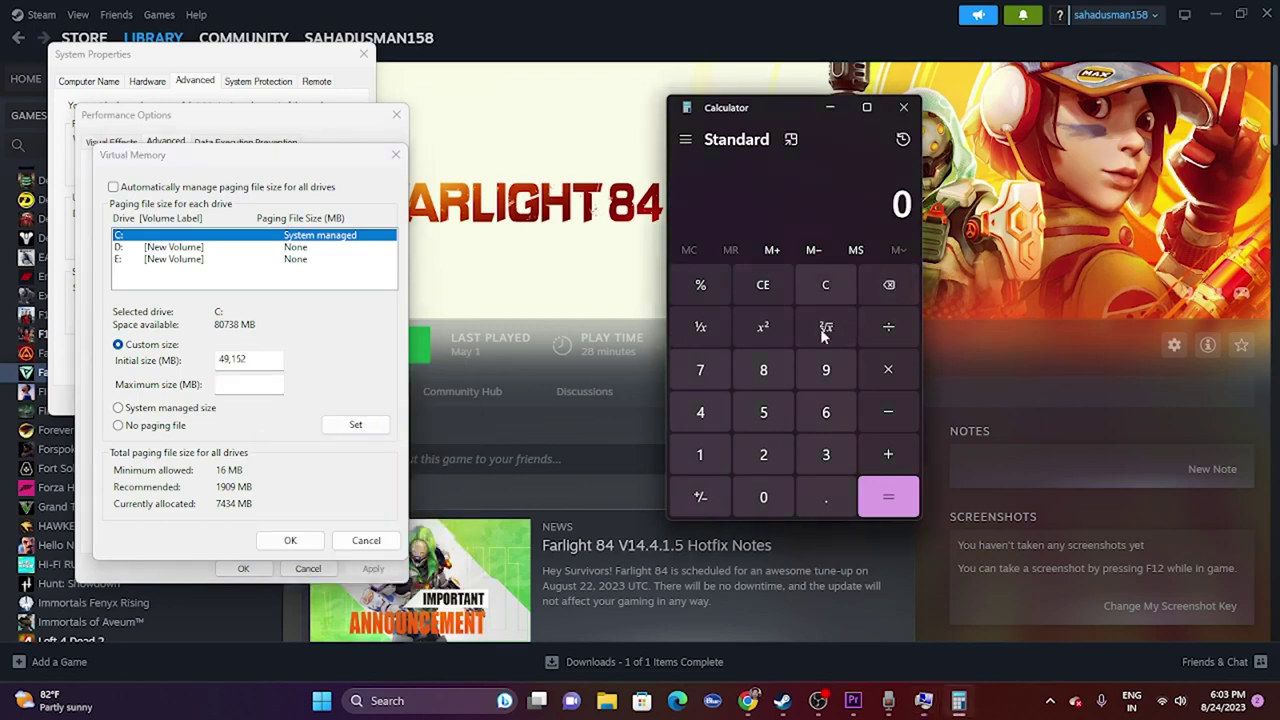
click(826, 455)
click(763, 455)
click(887, 370)
click(700, 455)
click(763, 497)
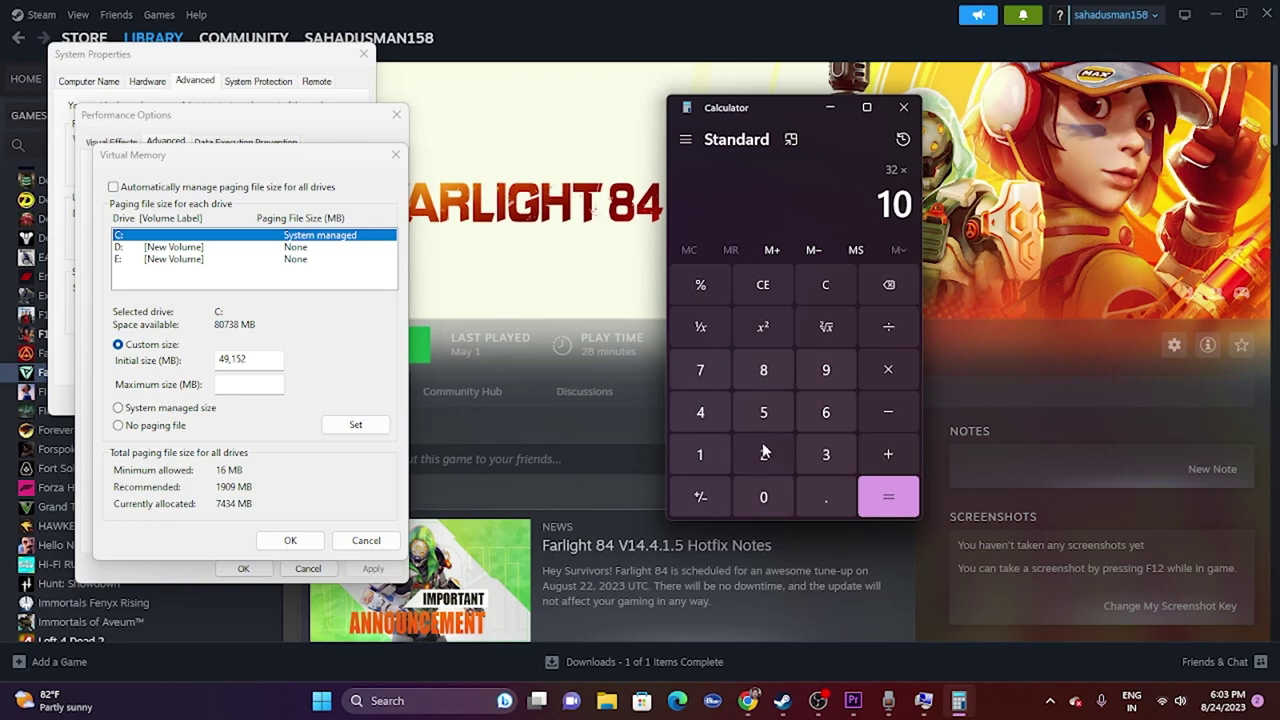
click(763, 455)
click(700, 412)
click(887, 497)
click(887, 372)
click(845, 455)
click(885, 485)
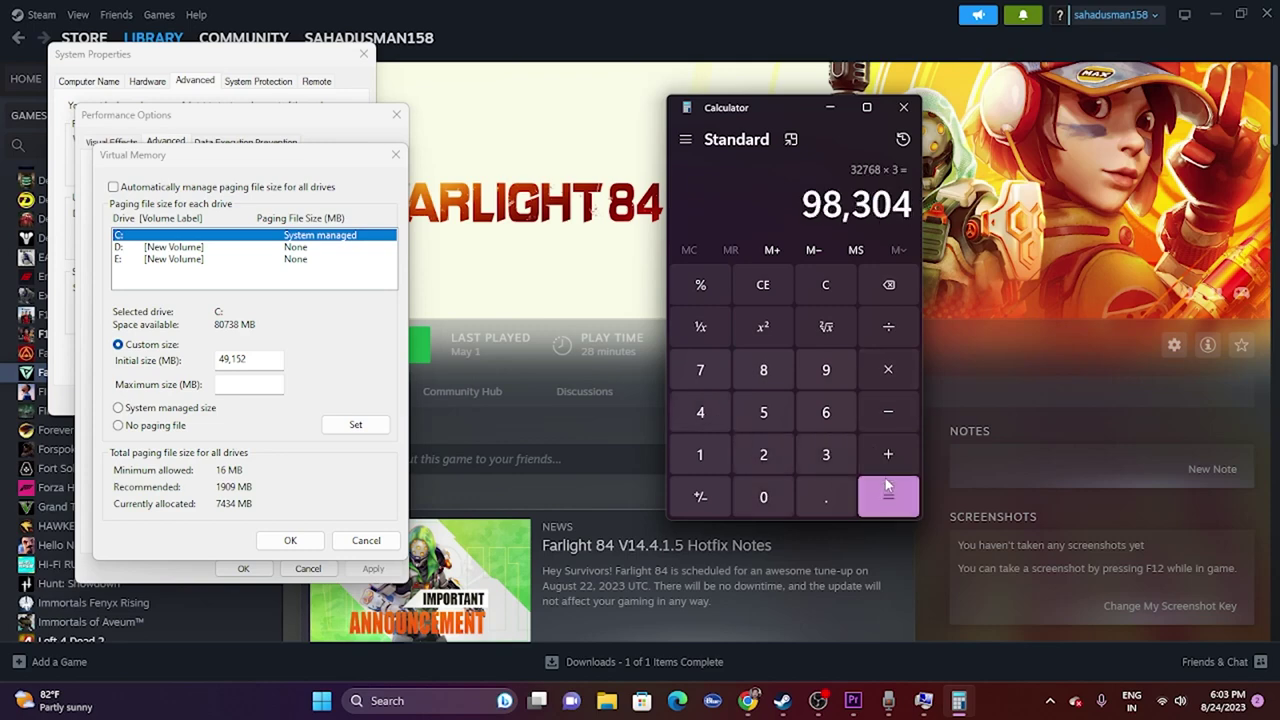
Paste 98,304 as the maximum size, then close Virtual Memory, Performance Options and System Properties.
drag(808, 208, 910, 208)
right_click(904, 205)
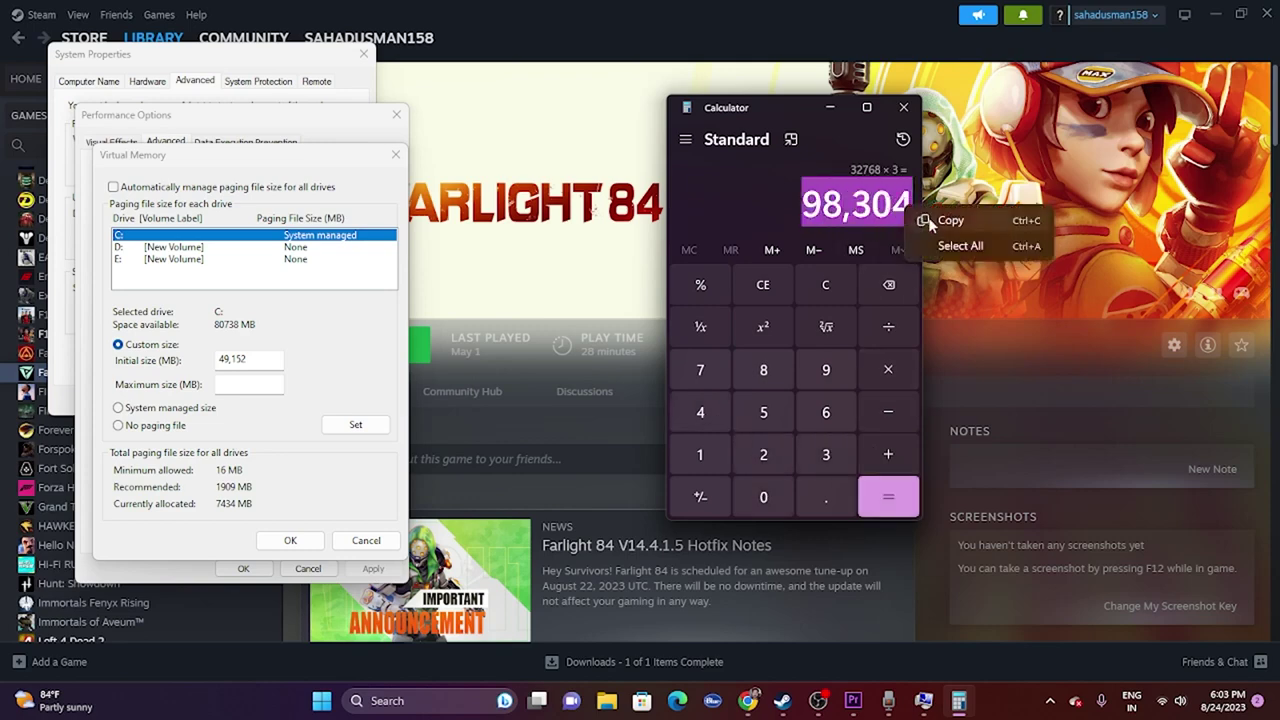
click(950, 220)
click(248, 384)
right_click(248, 384)
click(280, 457)
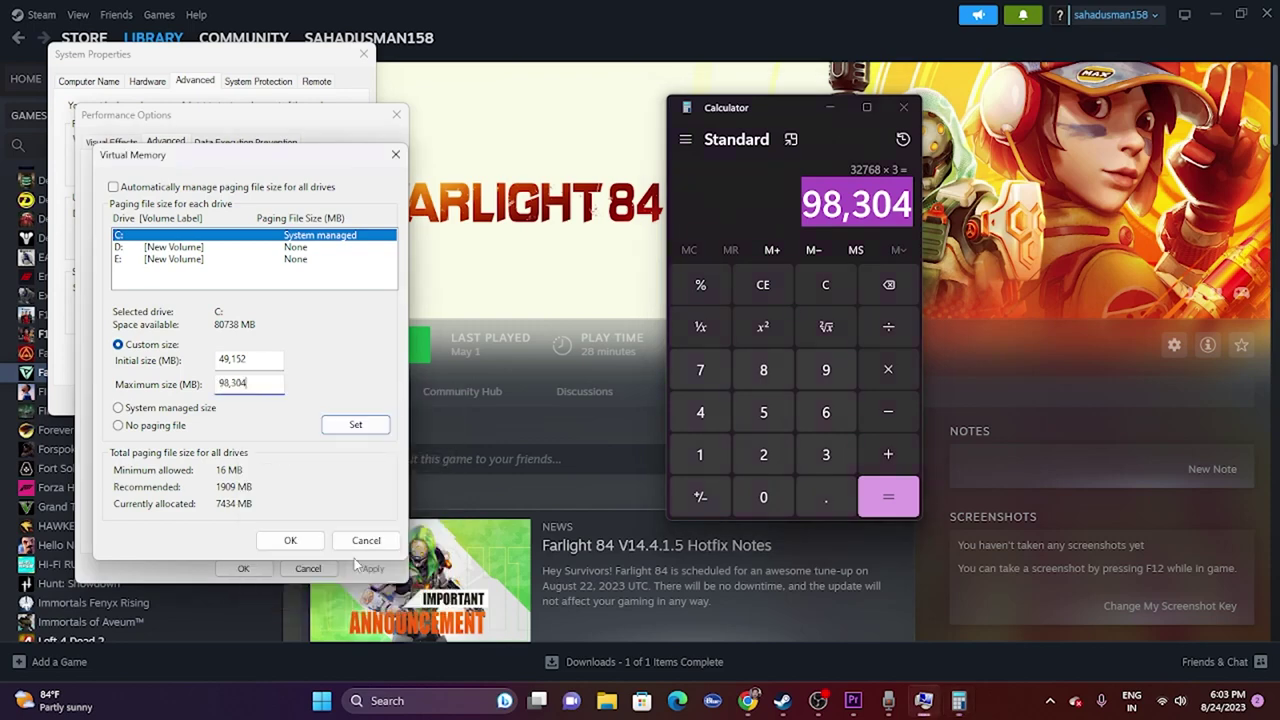
click(290, 541)
click(243, 568)
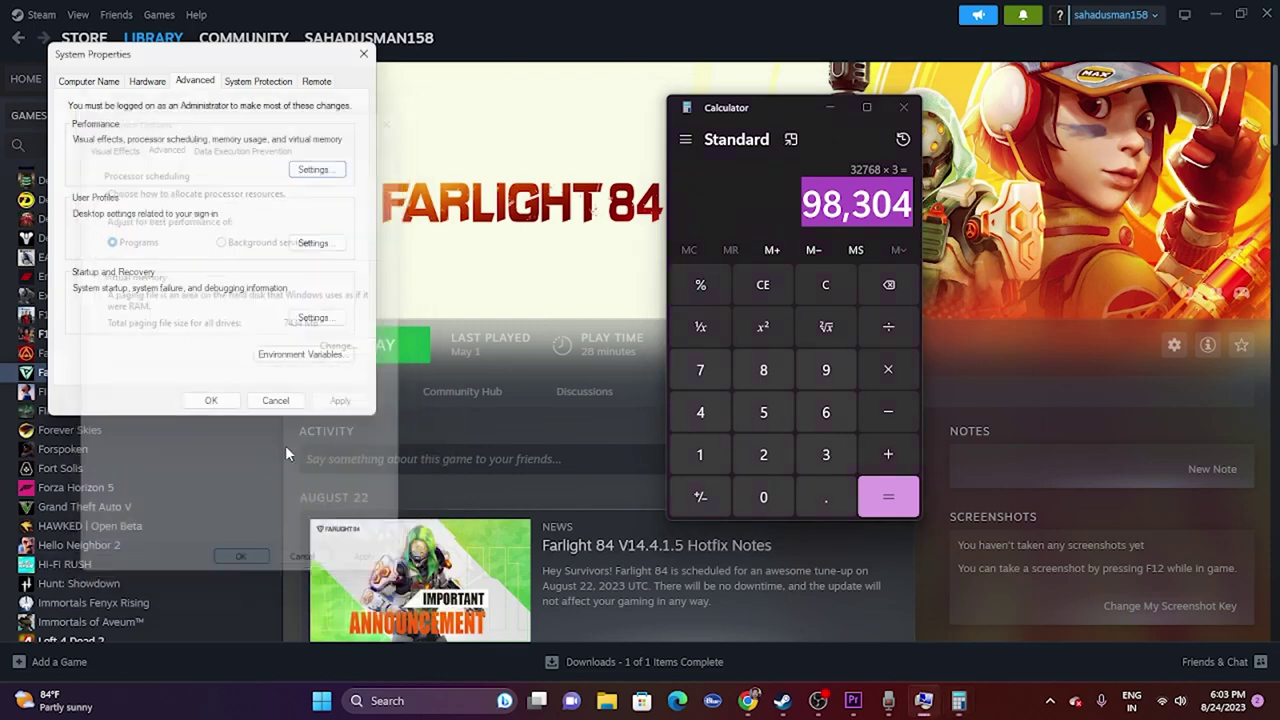
click(363, 54)
Close Calculator, open Windows Update in Settings to check for updates, then close Settings.
click(893, 108)
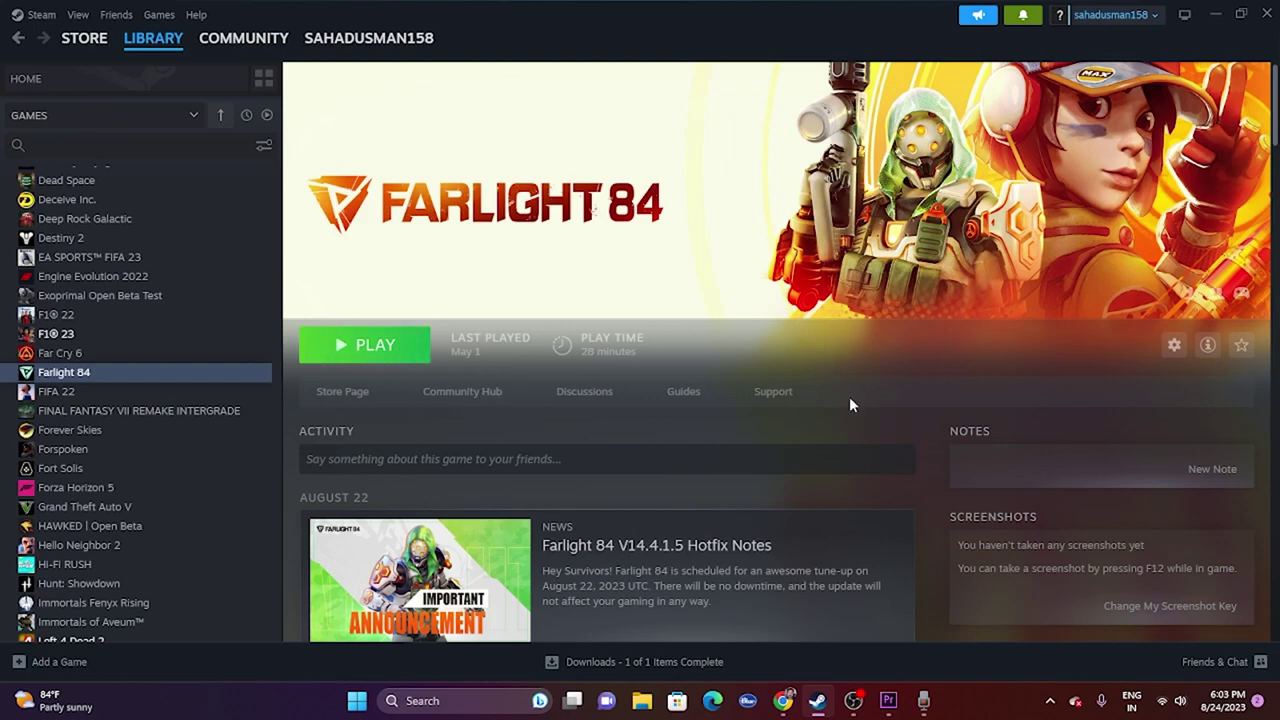
click(1213, 14)
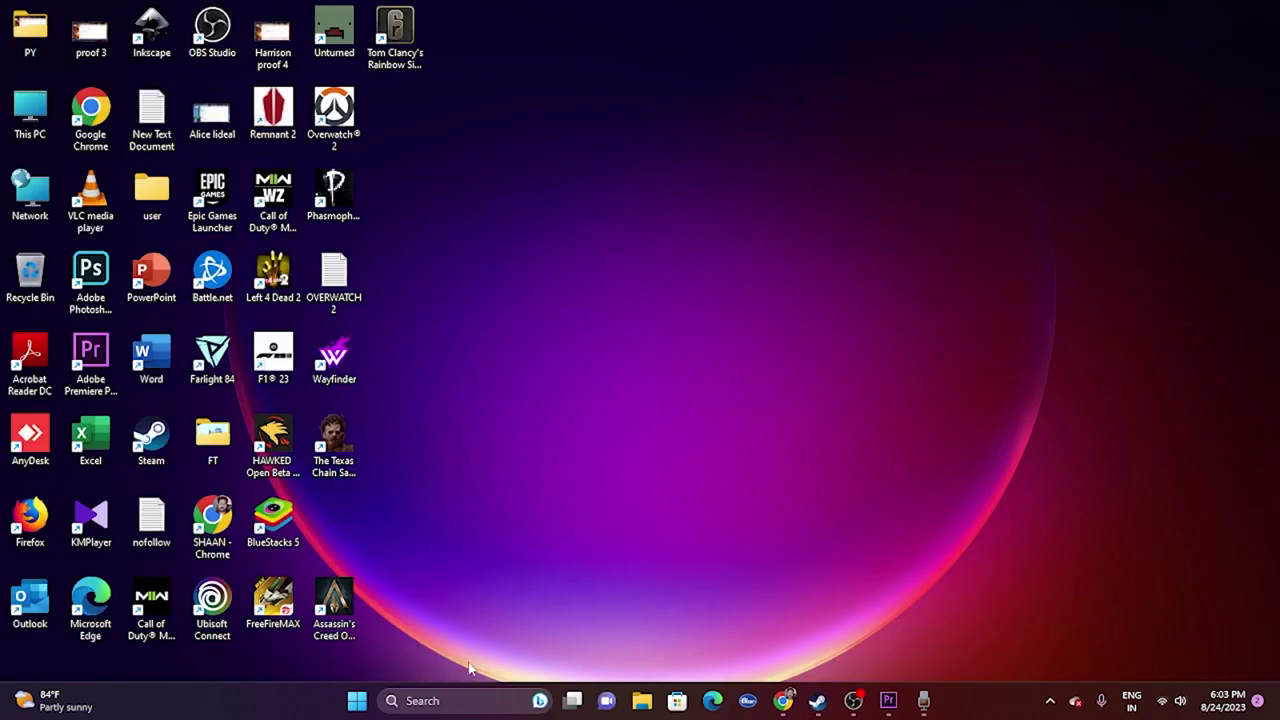
click(451, 700)
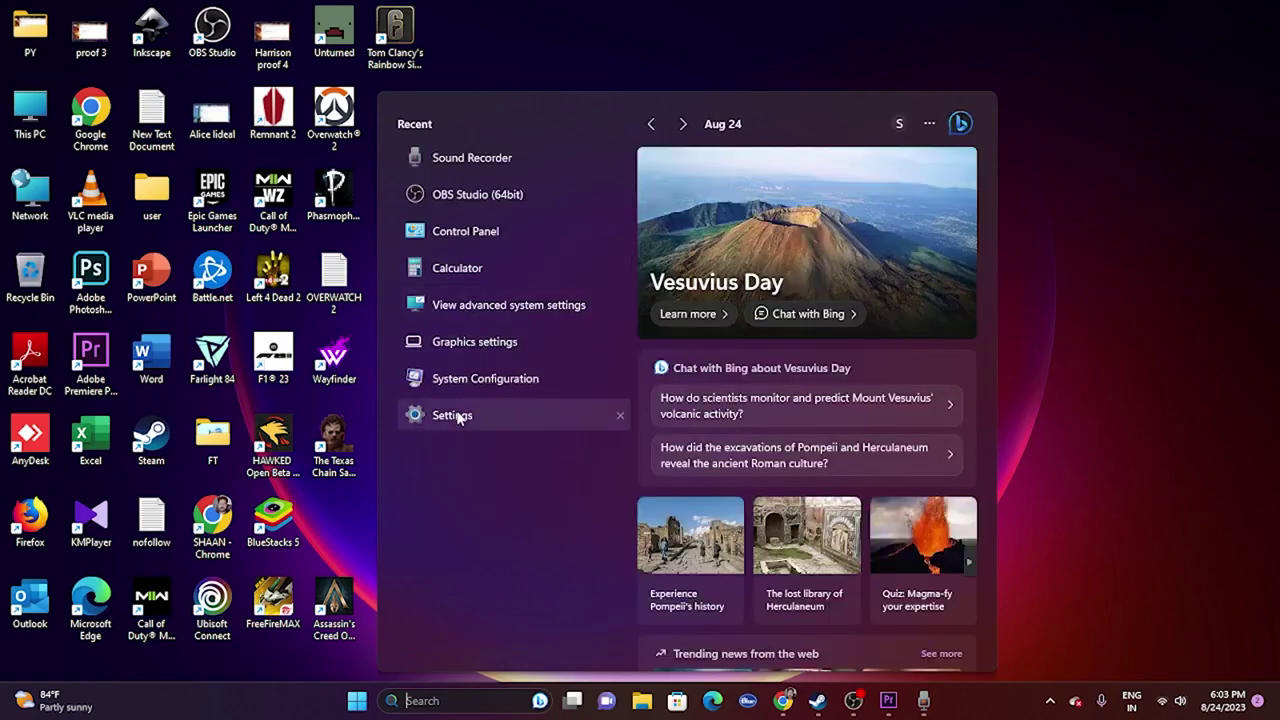
click(460, 414)
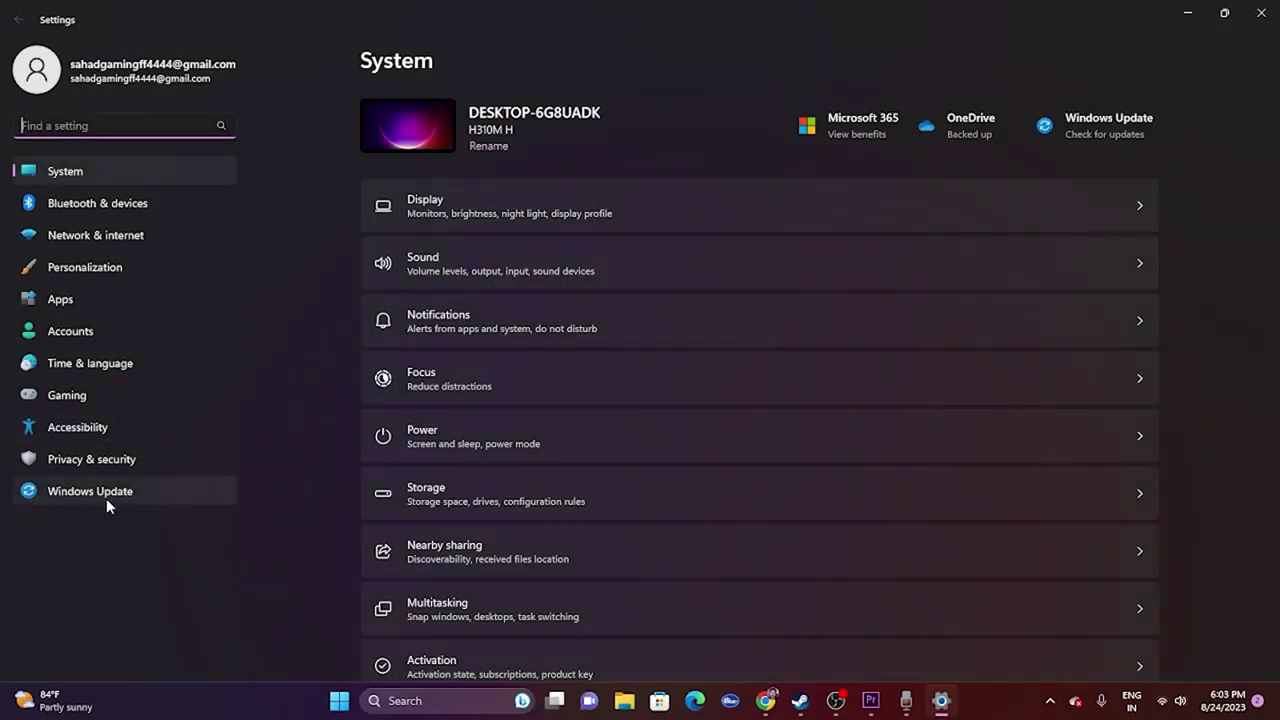
click(105, 495)
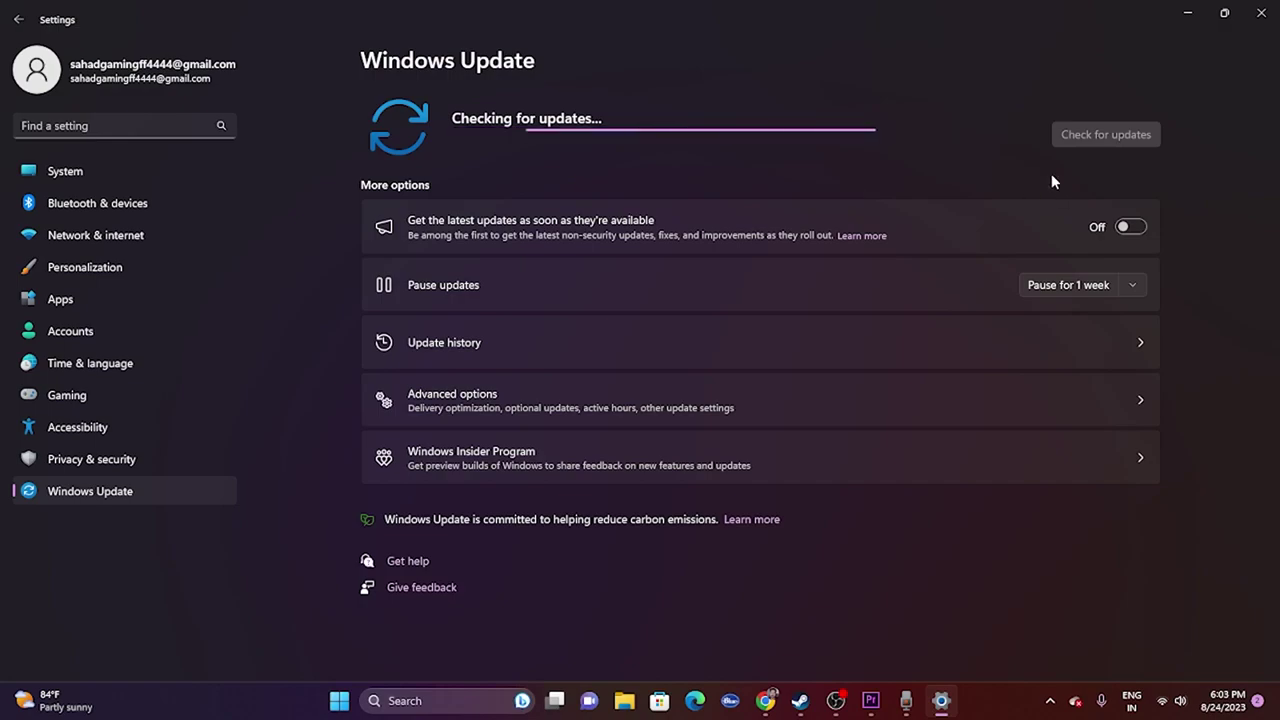
click(1277, 22)
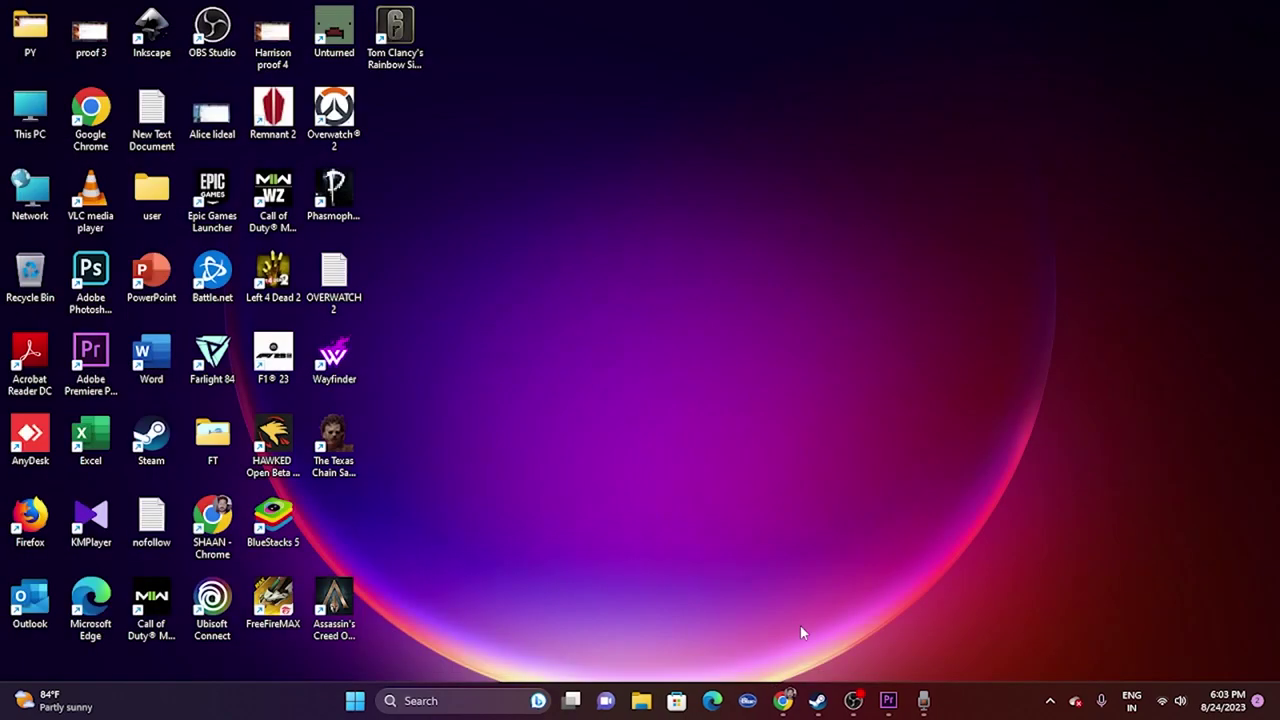
Scroll Chrome's NVIDIA GeForce Drivers tab to the driver results and select version 536.99.
click(766, 700)
click(550, 8)
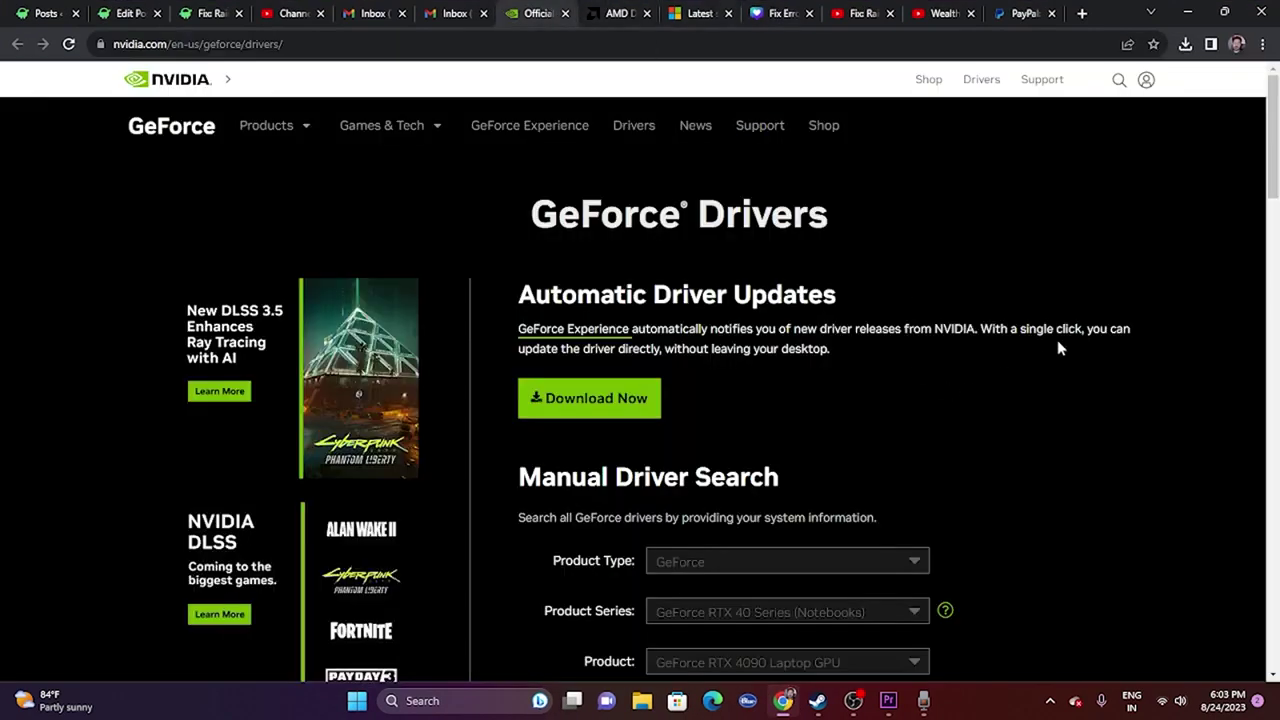
scroll(1060, 347, down, 3)
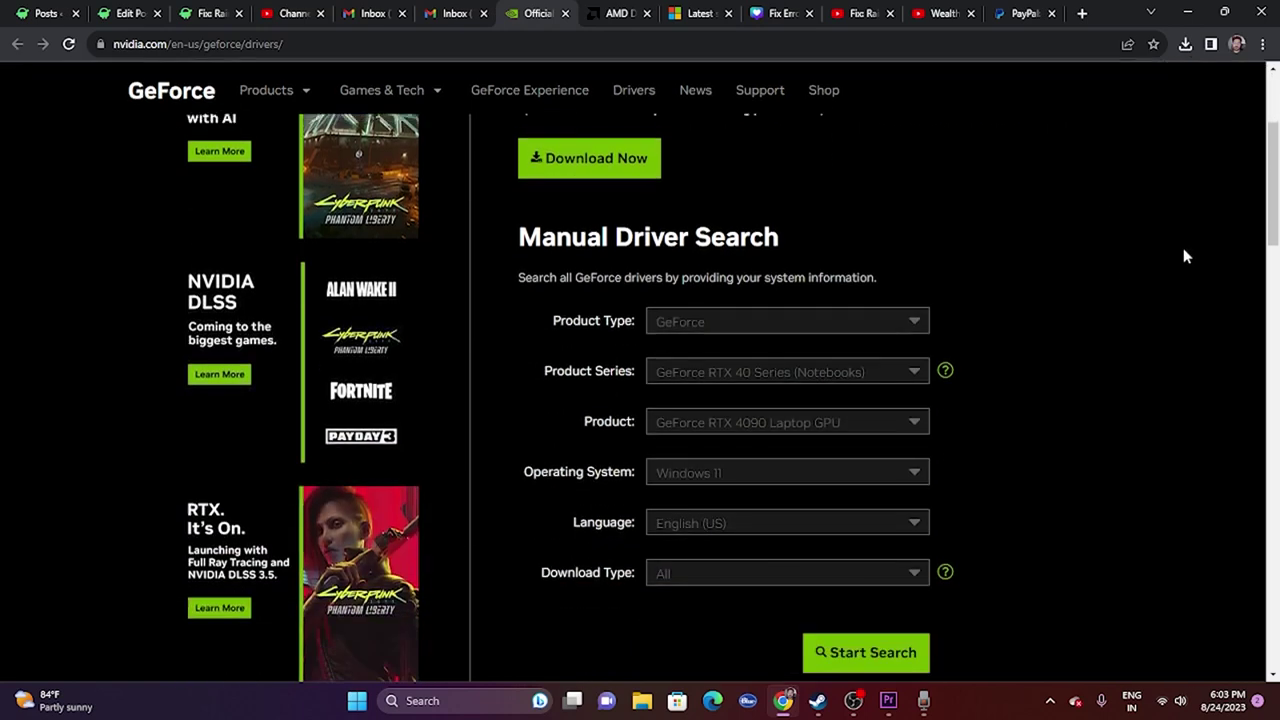
scroll(1183, 254, down, 2)
scroll(1183, 254, up, 2)
scroll(1183, 254, down, 2)
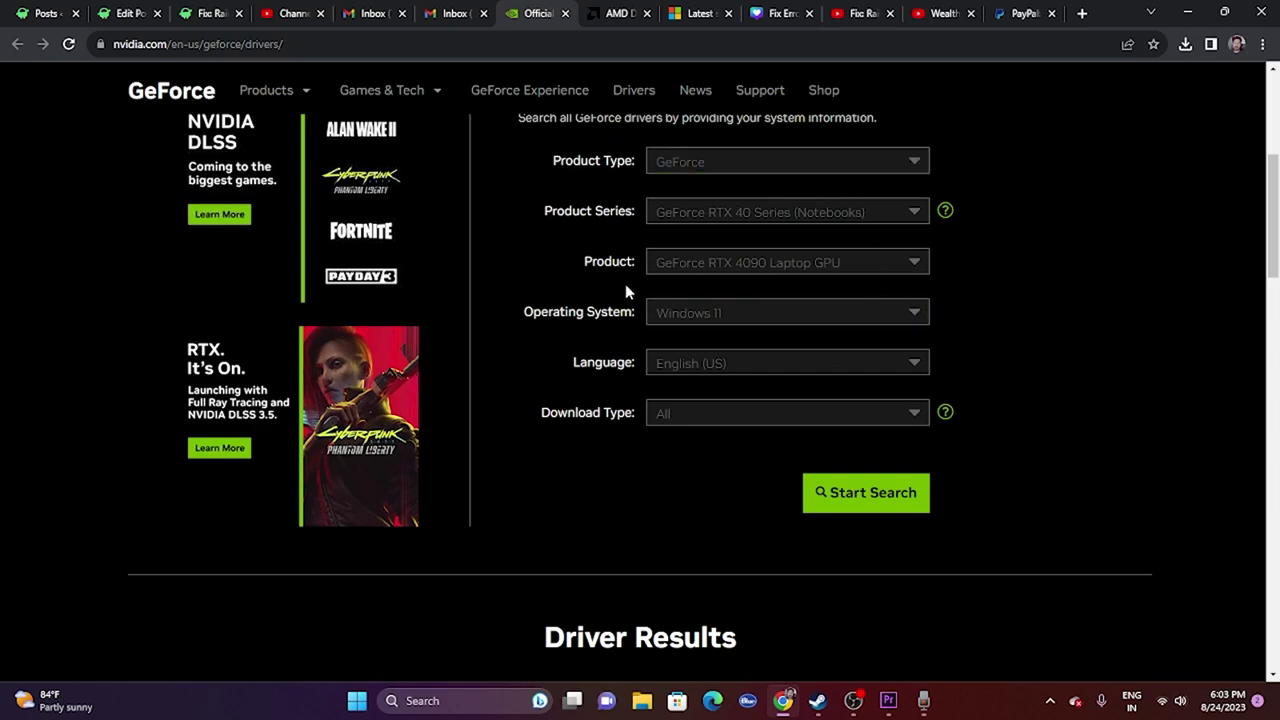
scroll(1078, 300, down, 3)
scroll(1078, 300, down, 2)
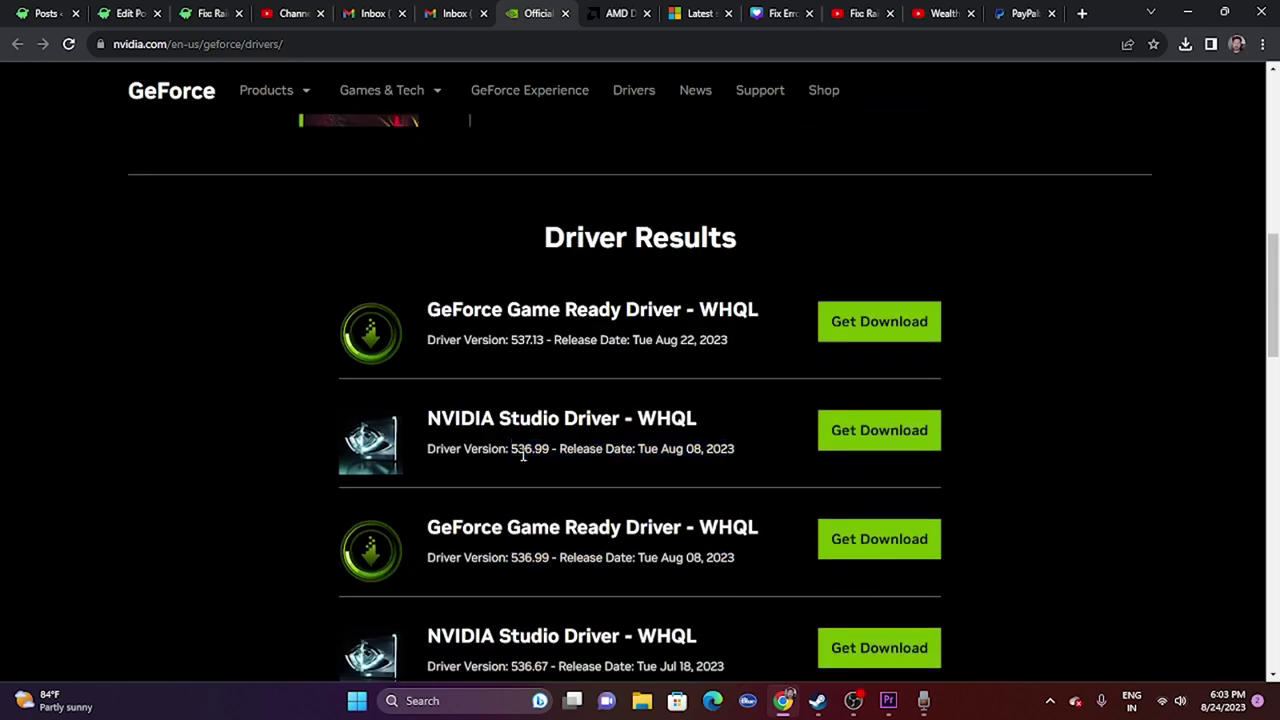
drag(512, 449, 554, 449)
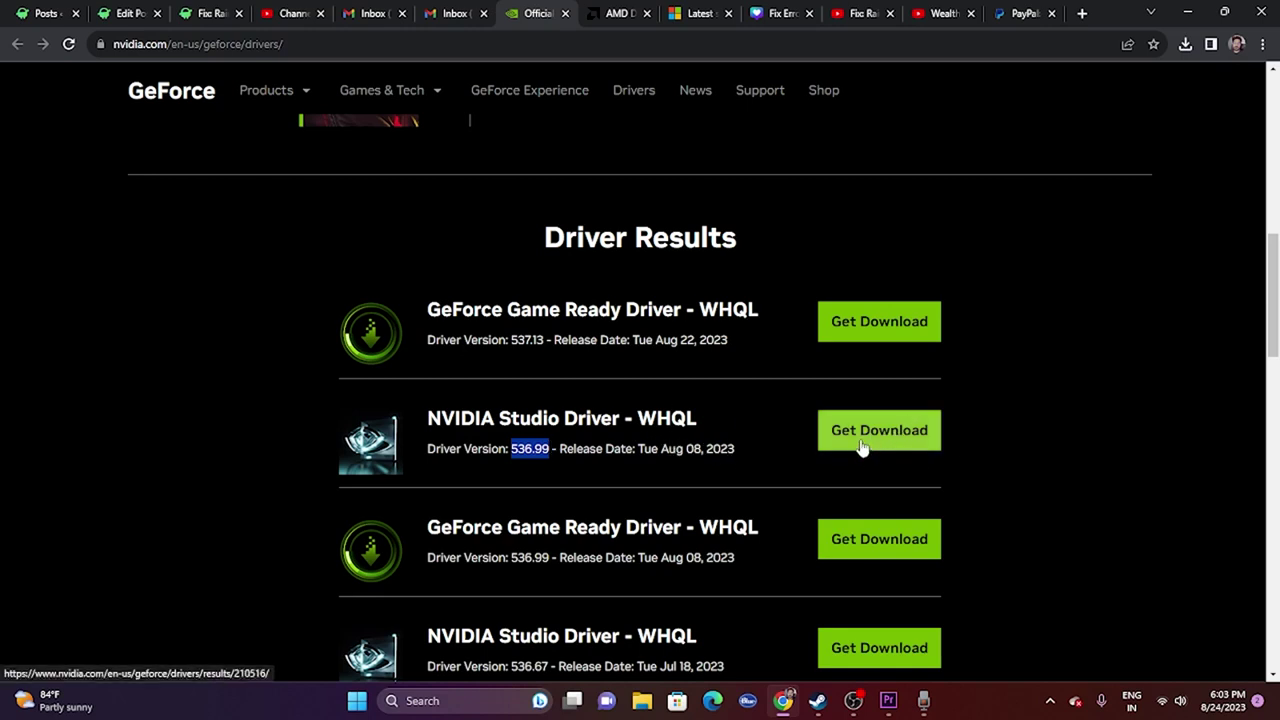
Submit the AMD Radeon RX 7600S selection on AMD's support page and scroll its driver sections.
click(615, 13)
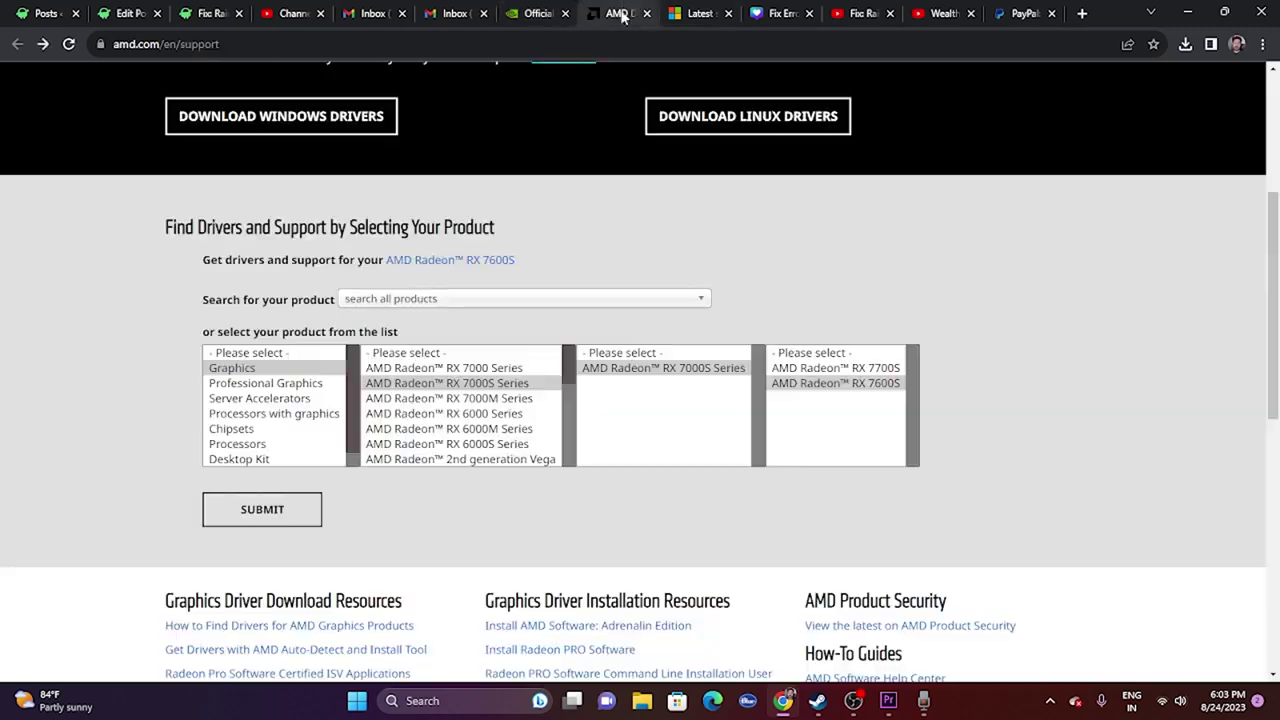
scroll(512, 246, down, 2)
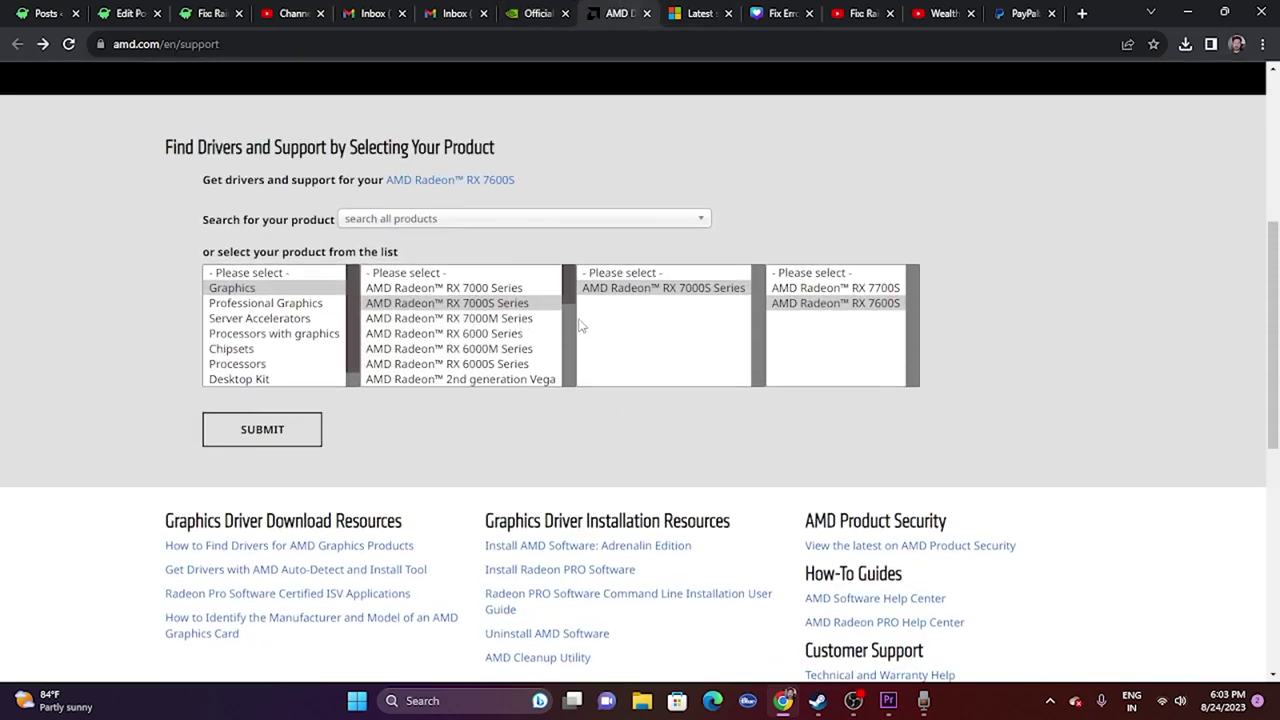
scroll(845, 349, up, 3)
scroll(330, 320, down, 3)
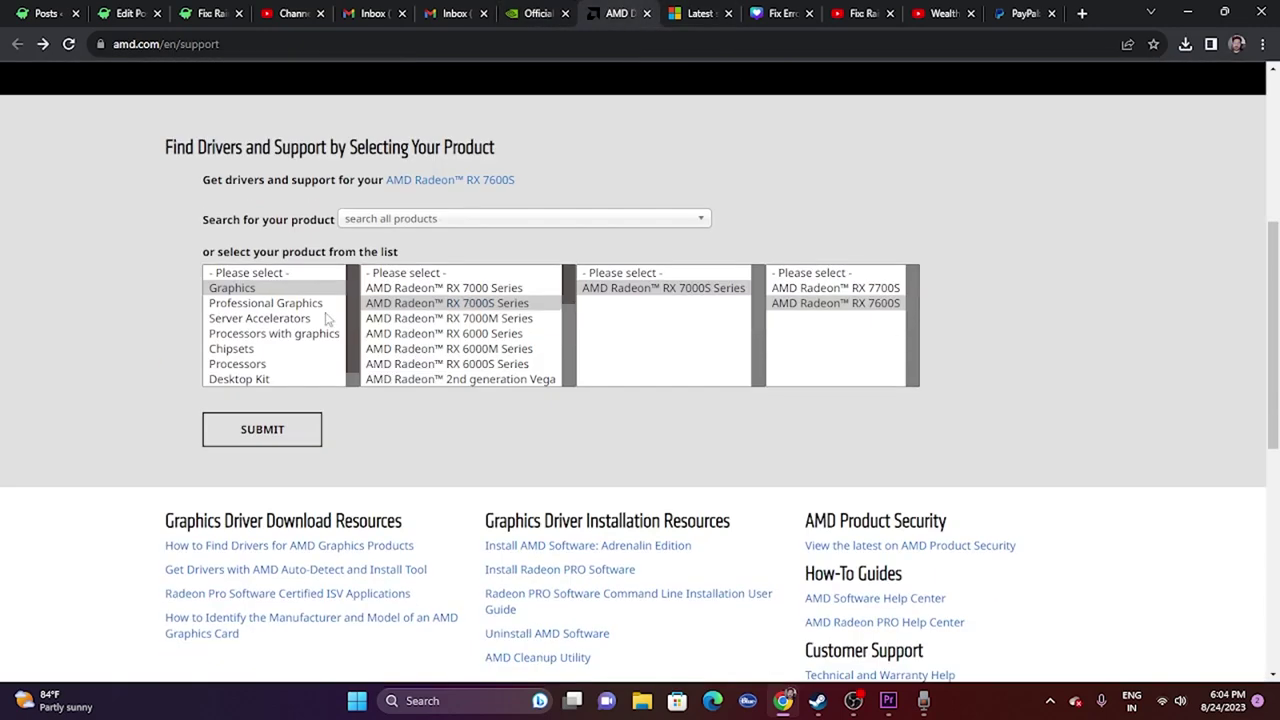
click(258, 428)
scroll(320, 400, down, 2)
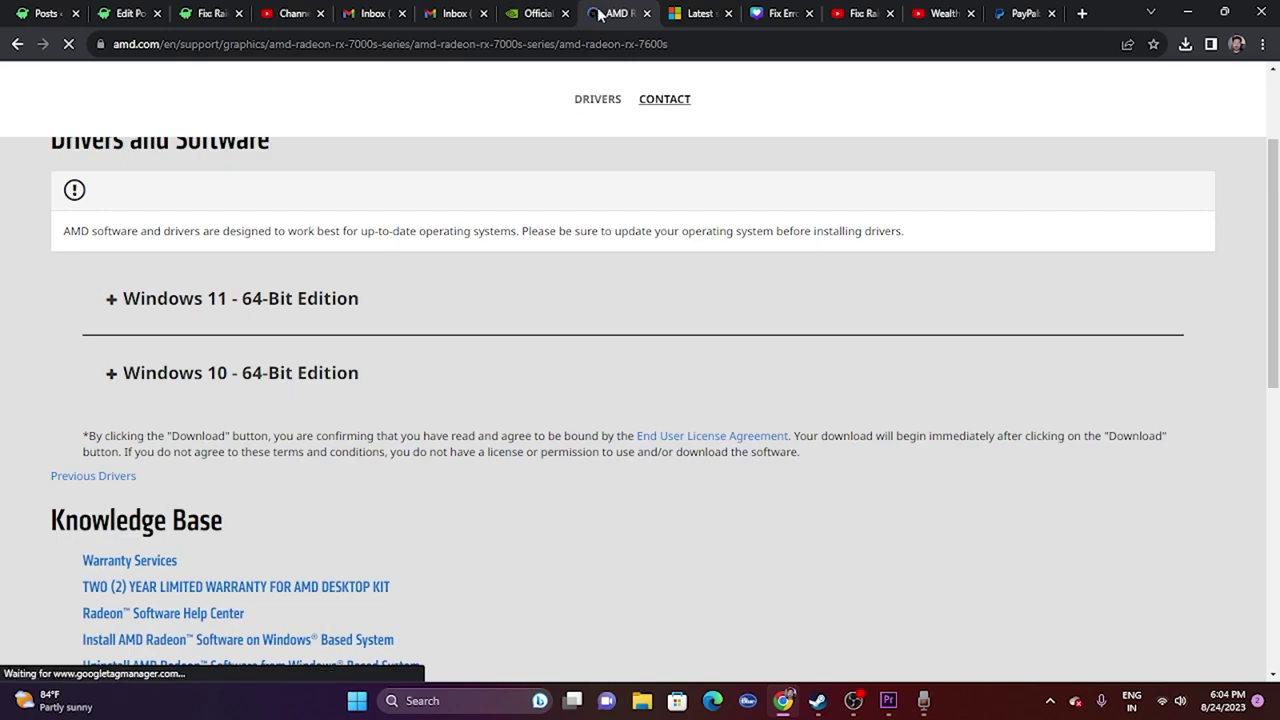
Scroll the Microsoft Learn article to the Visual Studio 2015–2022 redistributable links, then minimize Chrome.
click(698, 13)
scroll(915, 345, up, 5)
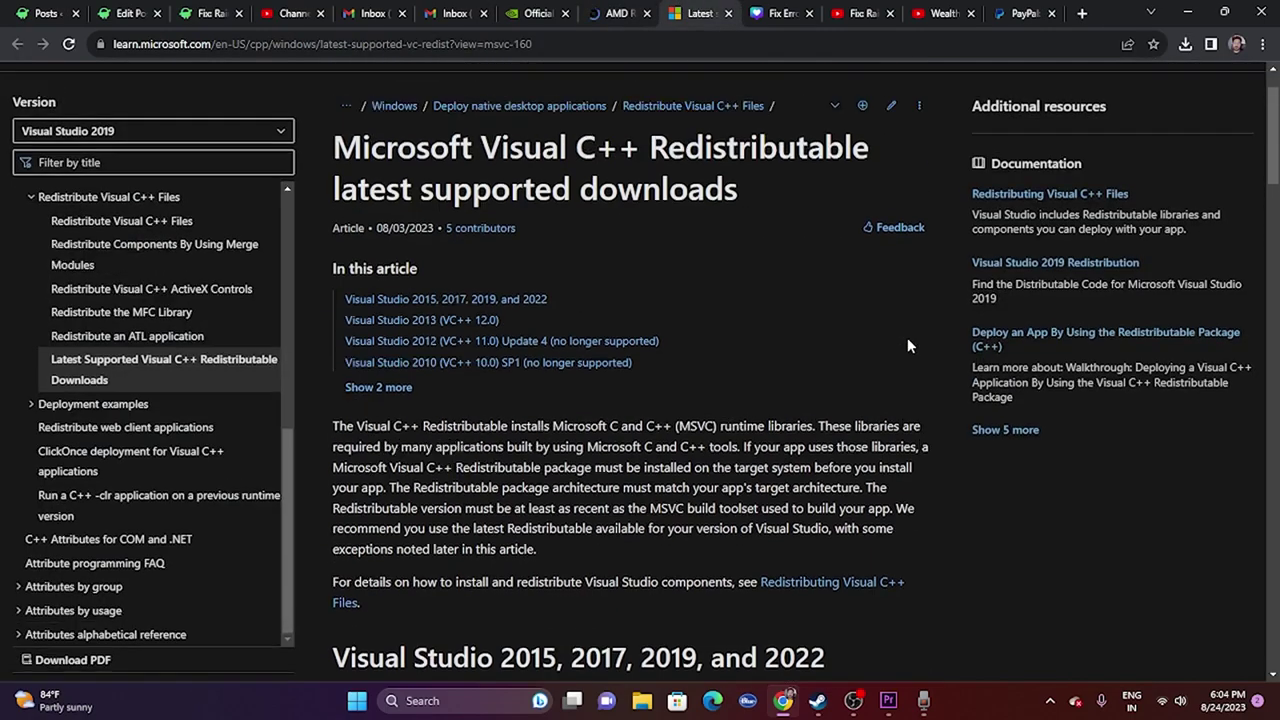
scroll(907, 337, up, 1)
drag(740, 266, 424, 250)
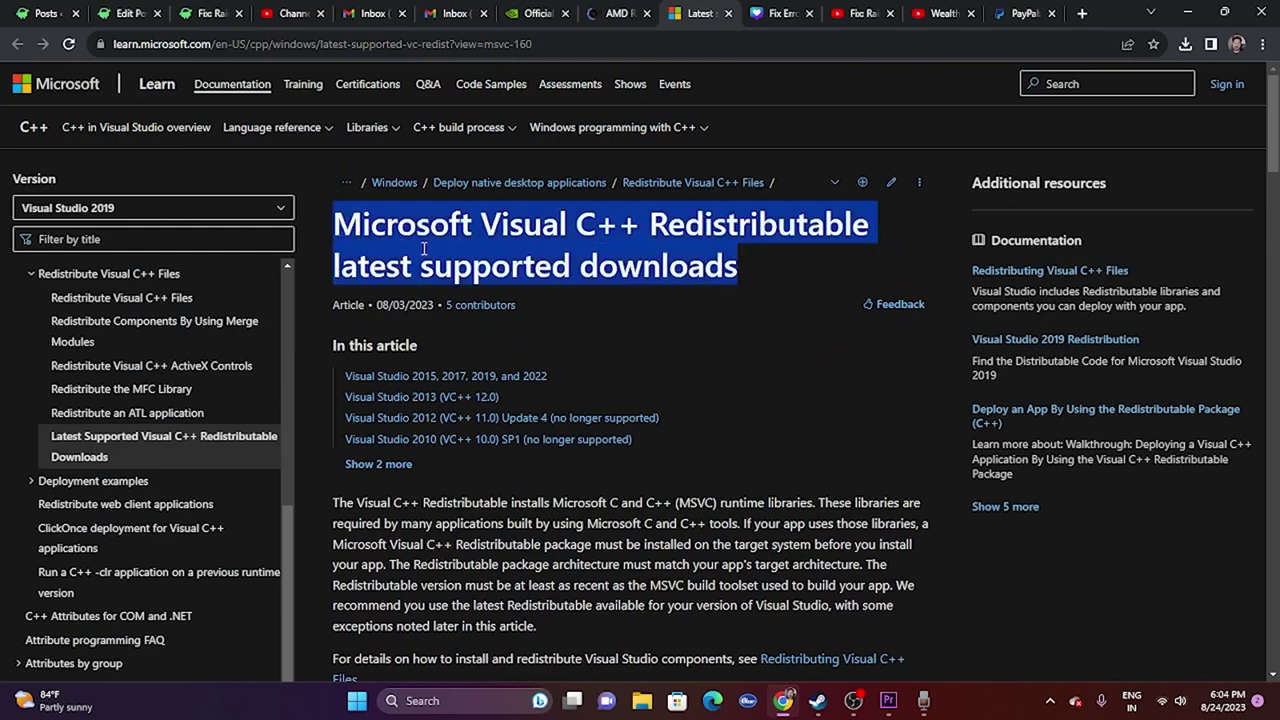
click(739, 266)
scroll(720, 300, down, 6)
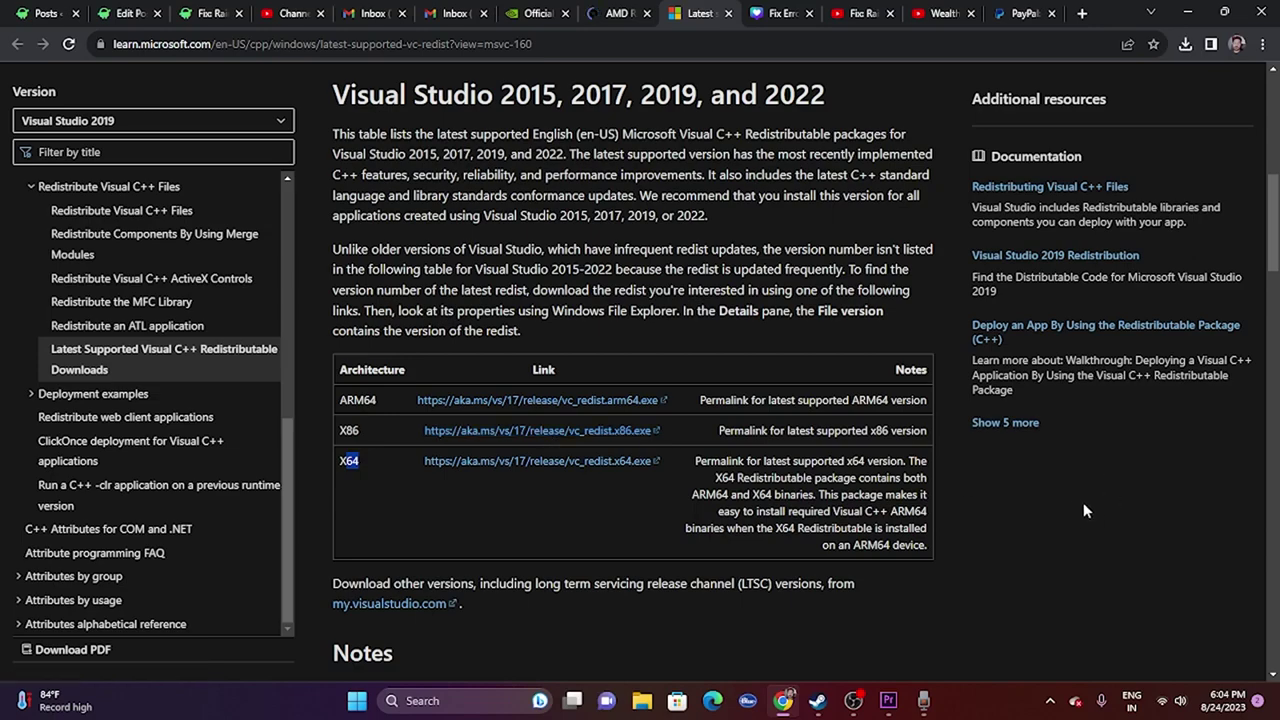
click(1187, 13)
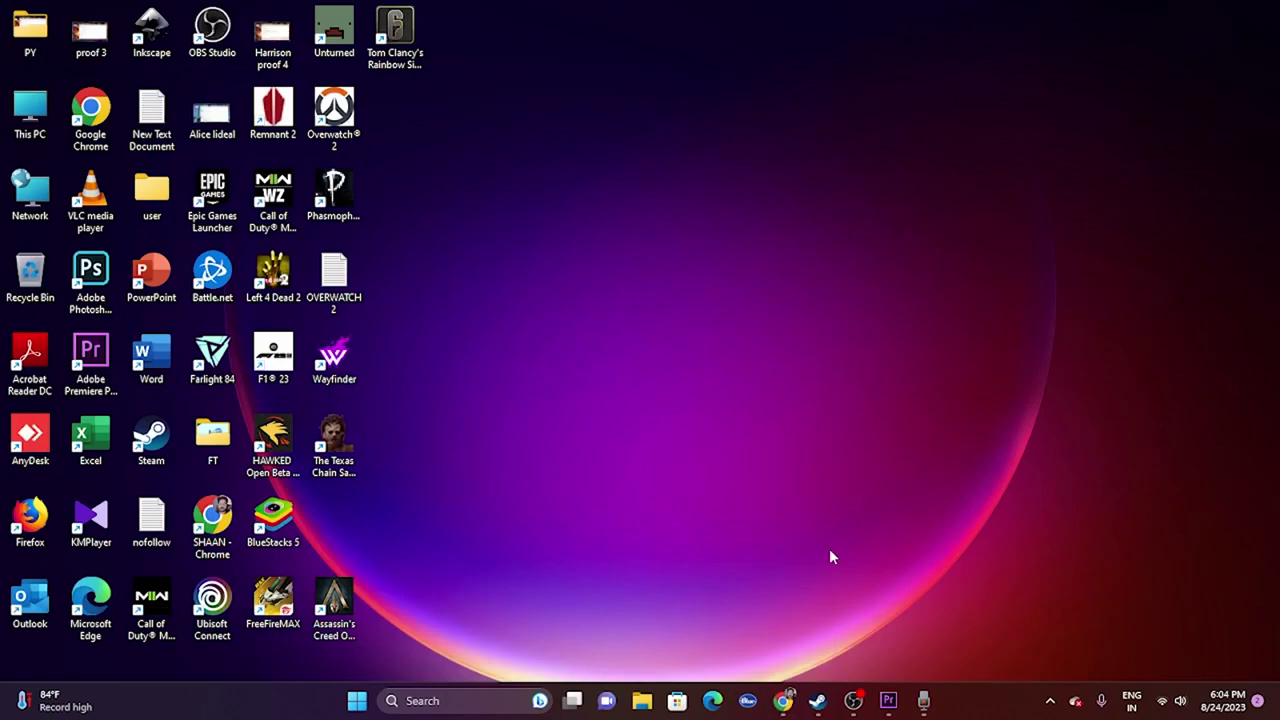